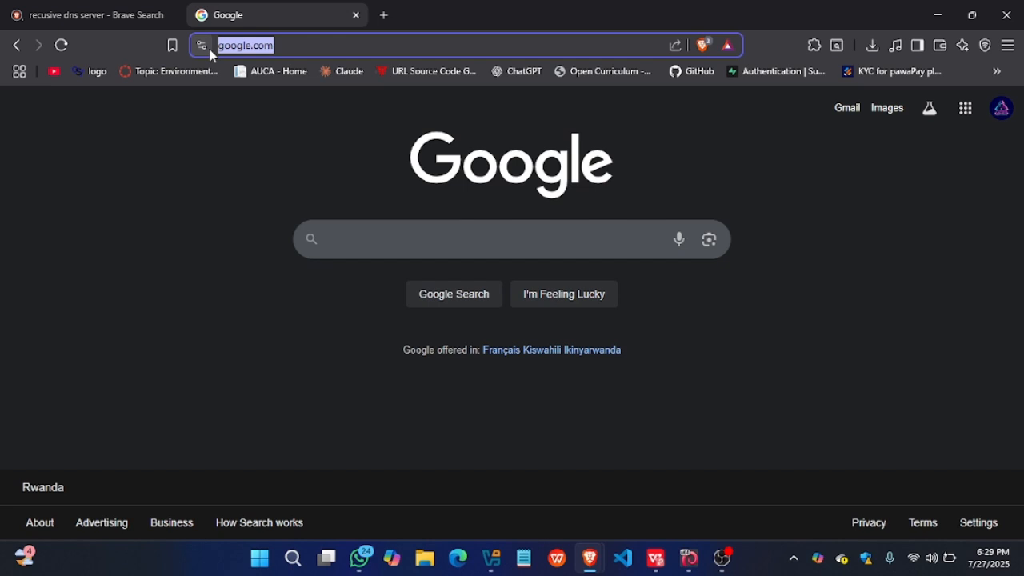
- Reveal the full Google web address in the address bar and highlight it
{"action": "left_click", "coordinate": [298, 46]}
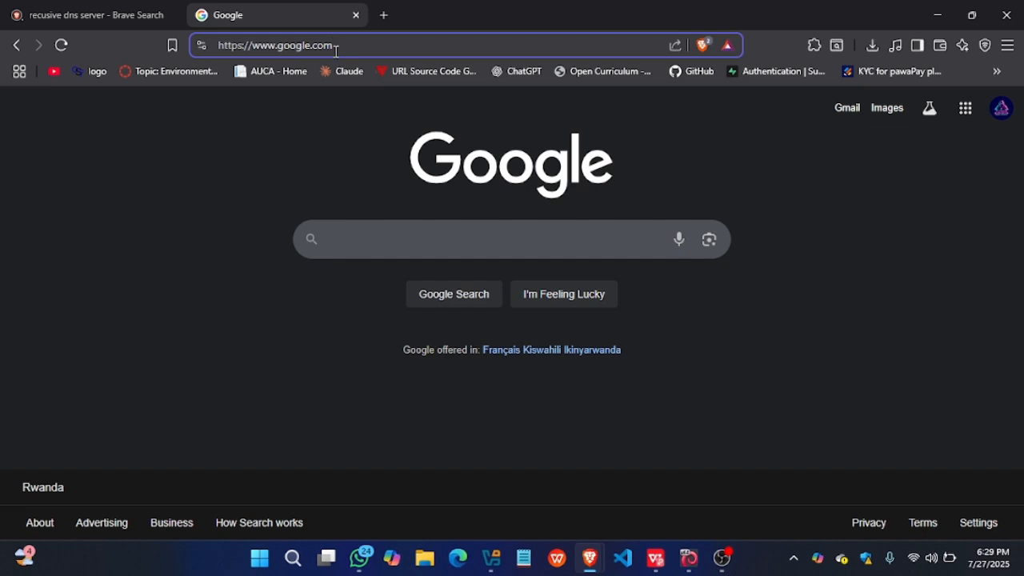
{"action": "left_click_drag", "start_coordinate": [342, 45], "coordinate": [216, 55]}
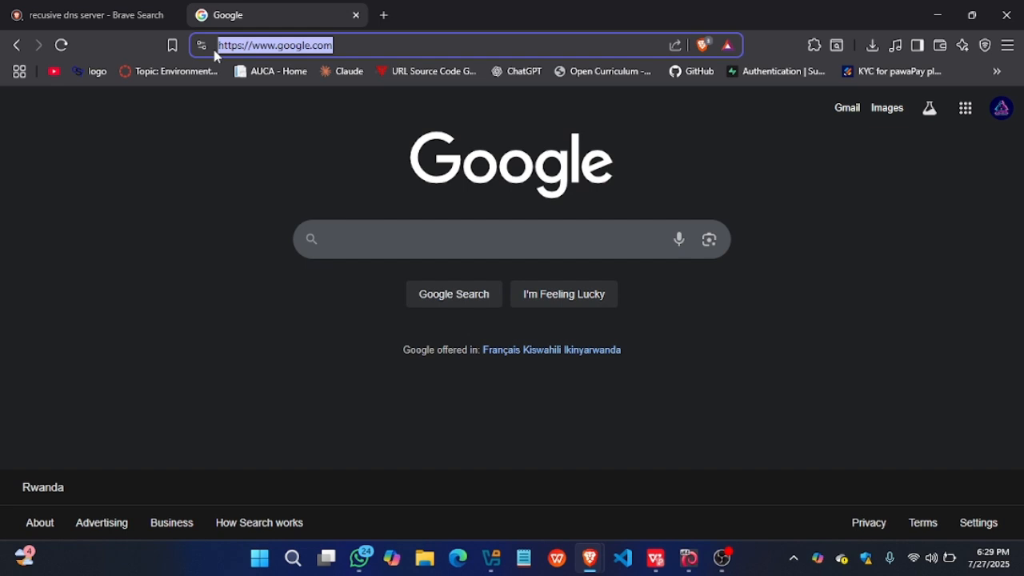
{"action": "left_click", "coordinate": [349, 42]}
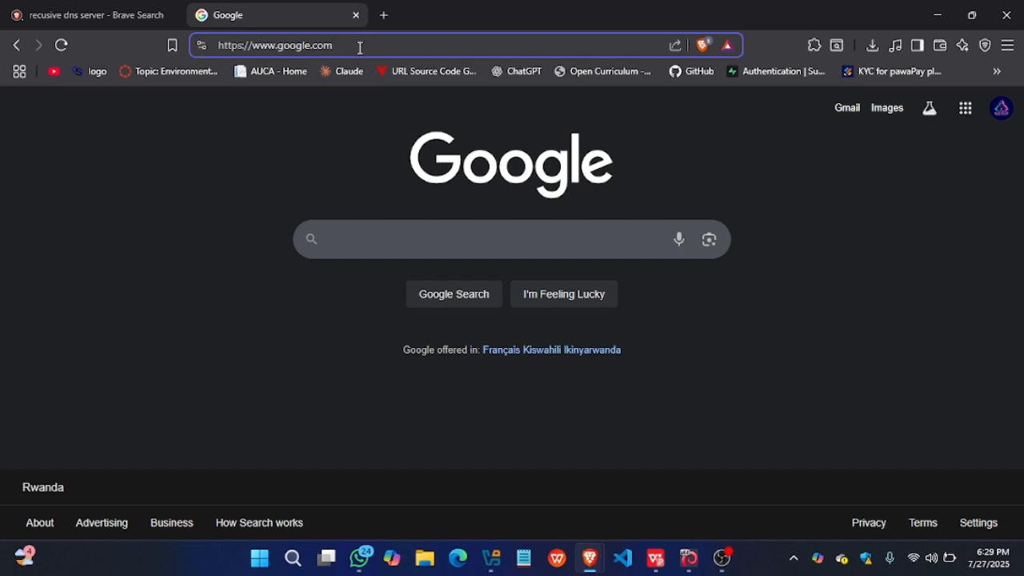
- Open a Windows Command Prompt and run nslookup google.com
{"action": "key", "text": "super+r"}
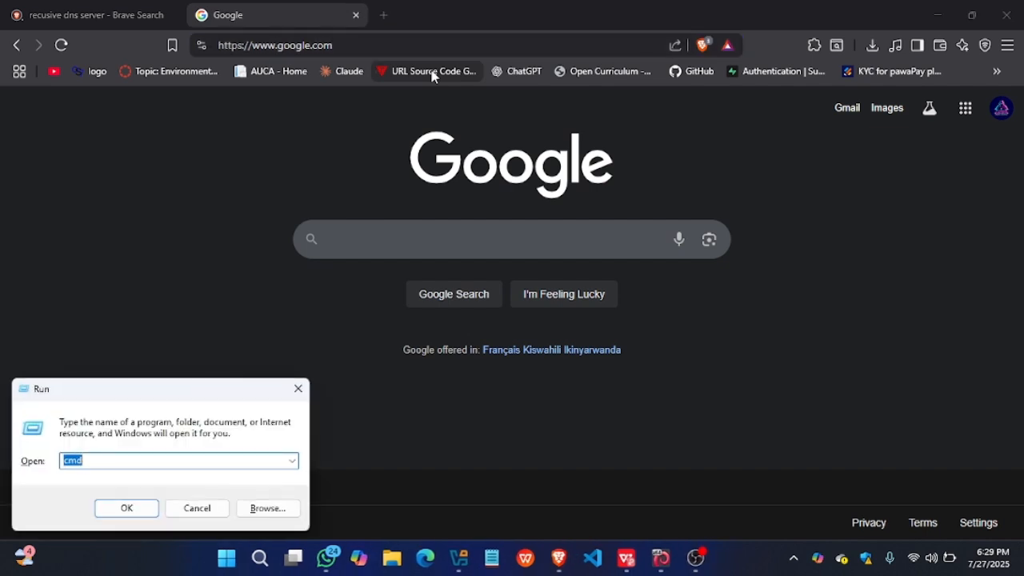
{"action": "key", "text": "Return"}
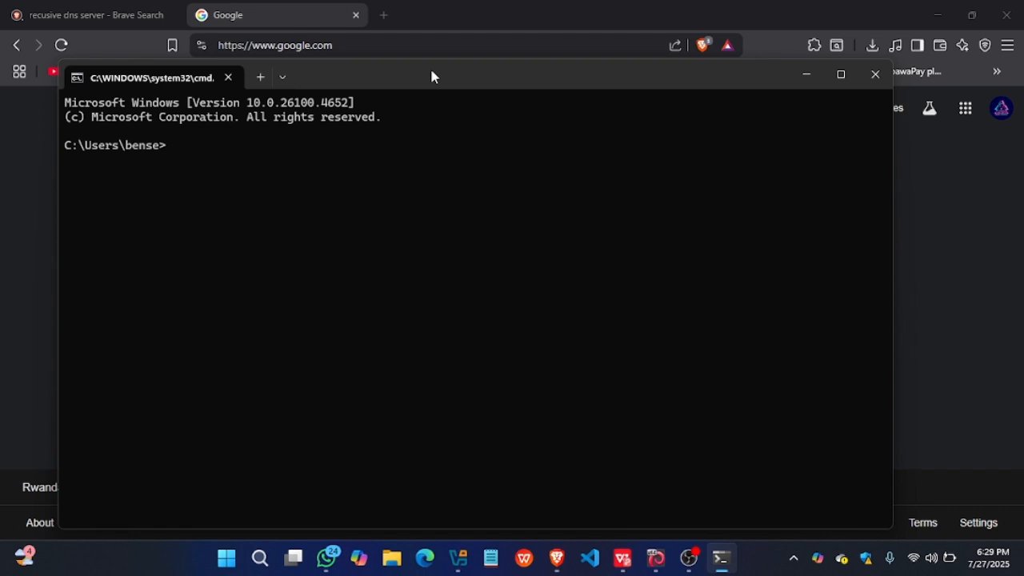
{"action": "type", "text": "nslookup goo"}
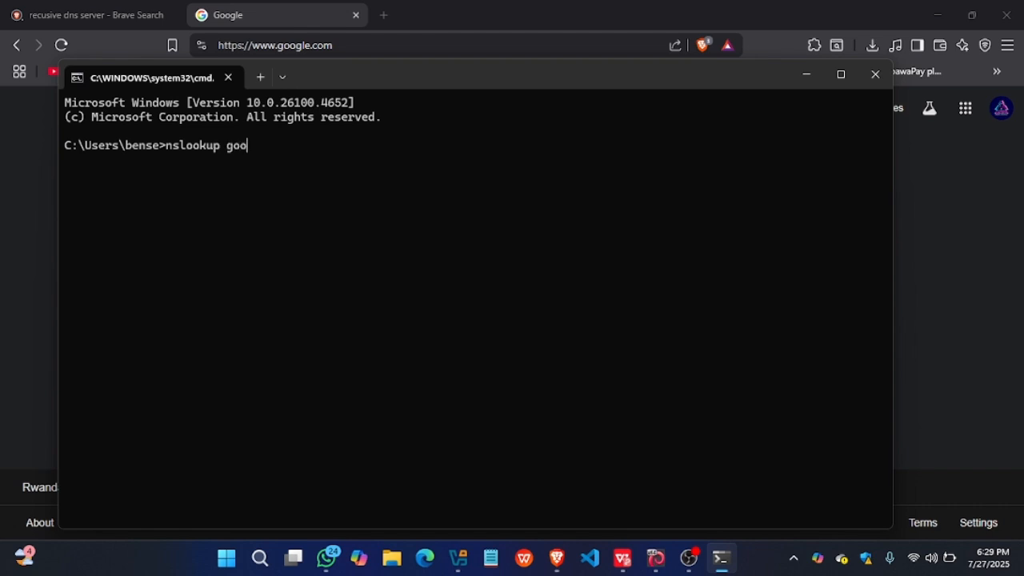
{"action": "type", "text": "gle"}
{"action": "key", "text": "BackSpace"}
{"action": "type", "text": ".com"}
{"action": "key", "text": "Return"}
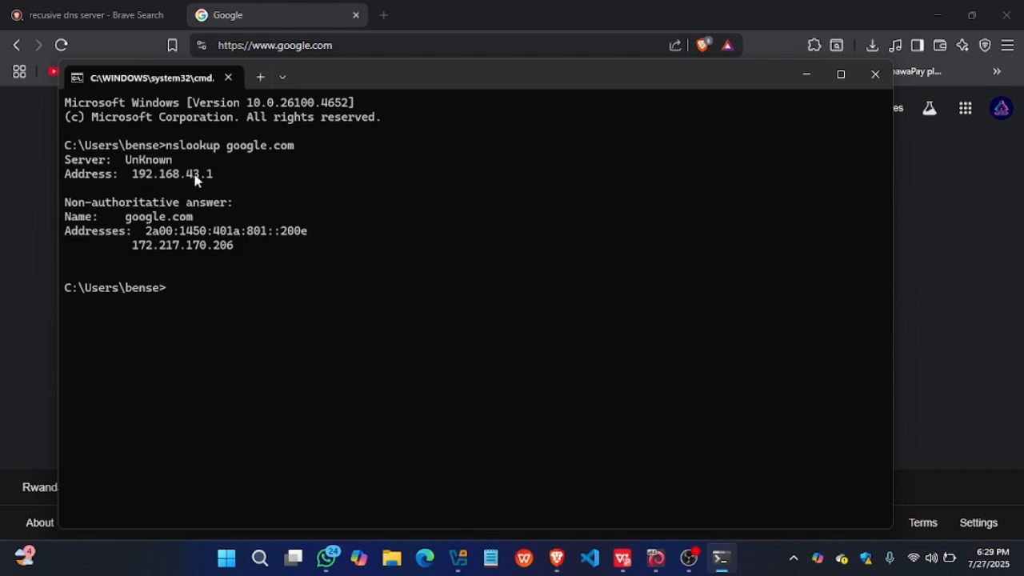
- Highlight the DNS server address and the IPv6 and IPv4 addresses of google.com in the lookup output
{"action": "left_click_drag", "start_coordinate": [214, 177], "coordinate": [133, 183]}
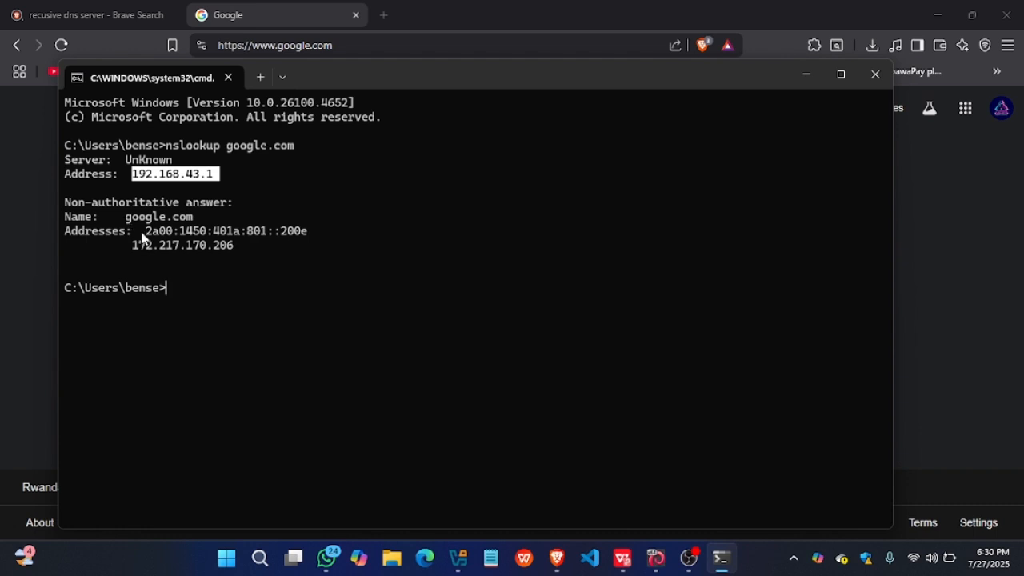
{"action": "left_click_drag", "start_coordinate": [141, 238], "coordinate": [318, 237]}
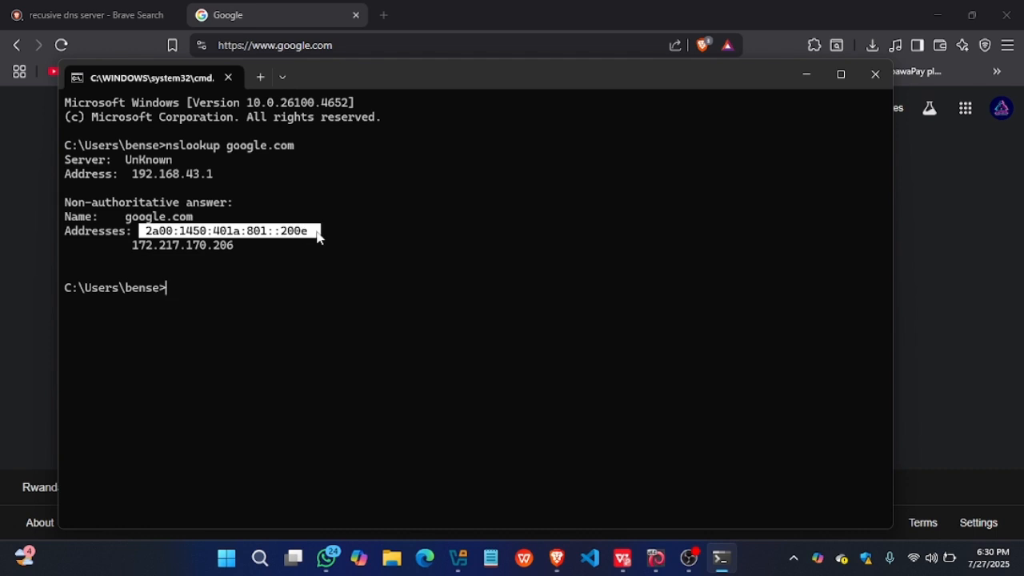
{"action": "left_click", "coordinate": [233, 248]}
{"action": "left_click_drag", "start_coordinate": [234, 253], "coordinate": [129, 254]}
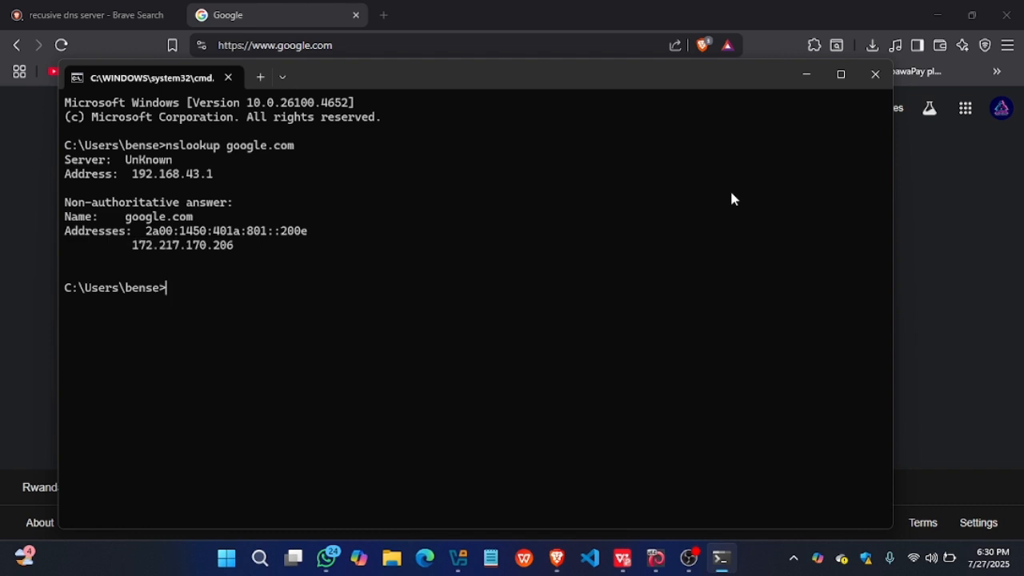
- Try to clear the console output with the clear command
{"action": "type", "text": "clear"}
{"action": "key", "text": "Return"}
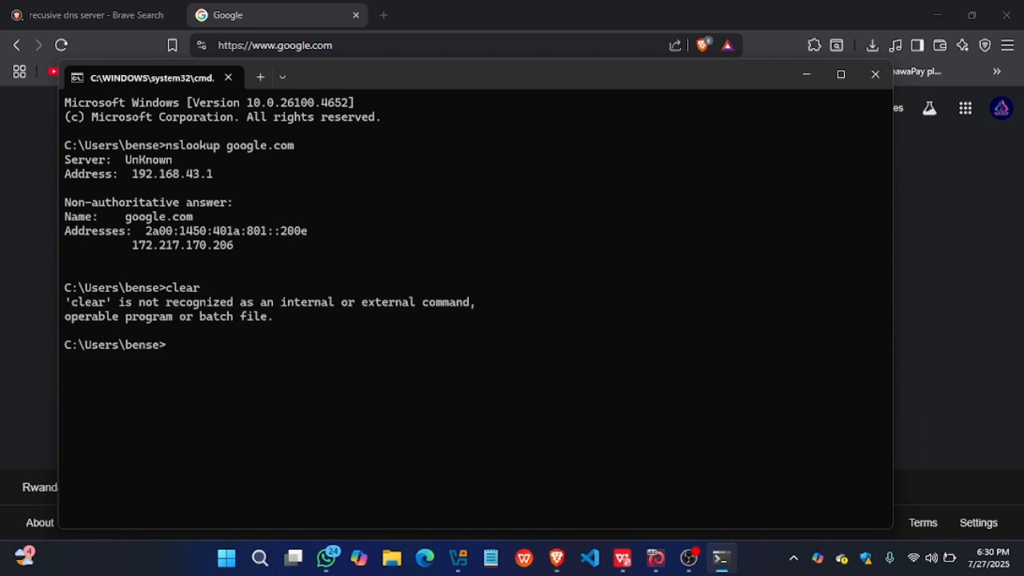
{"action": "type", "text": "clear"}
{"action": "key", "text": "Return"}
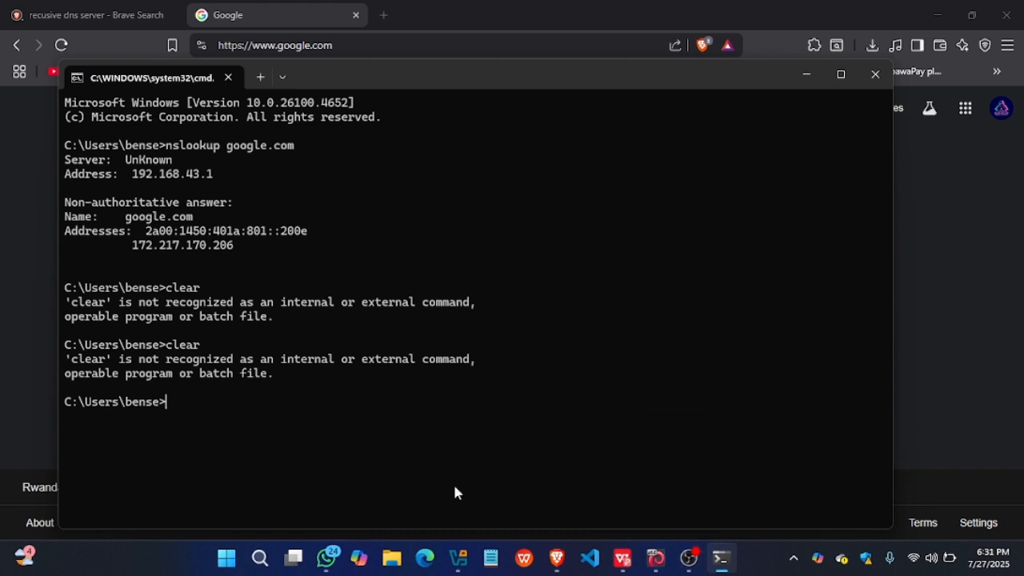
{"action": "type", "text": "clear"}
{"action": "key", "text": "Return"}
- Clear the console output with the cls command and minimize the Command Prompt window
{"action": "type", "text": "c"}
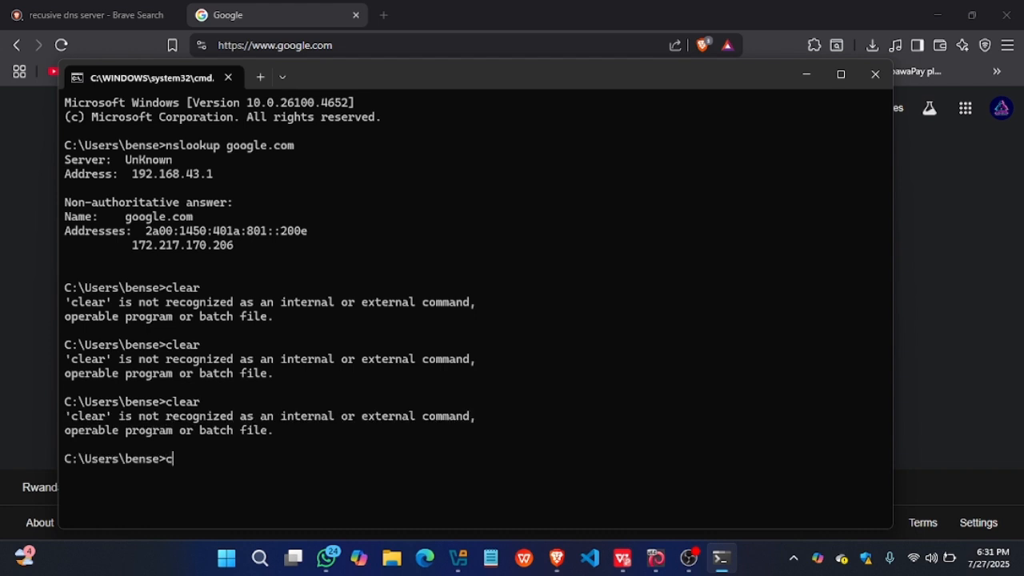
{"action": "type", "text": "ls"}
{"action": "key", "text": "Return"}
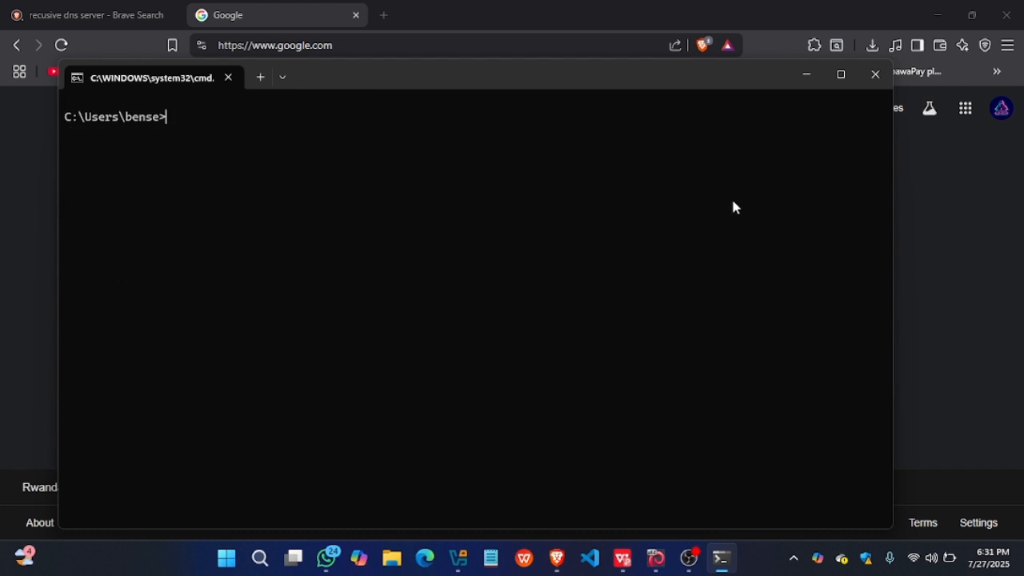
{"action": "left_click", "coordinate": [805, 72]}
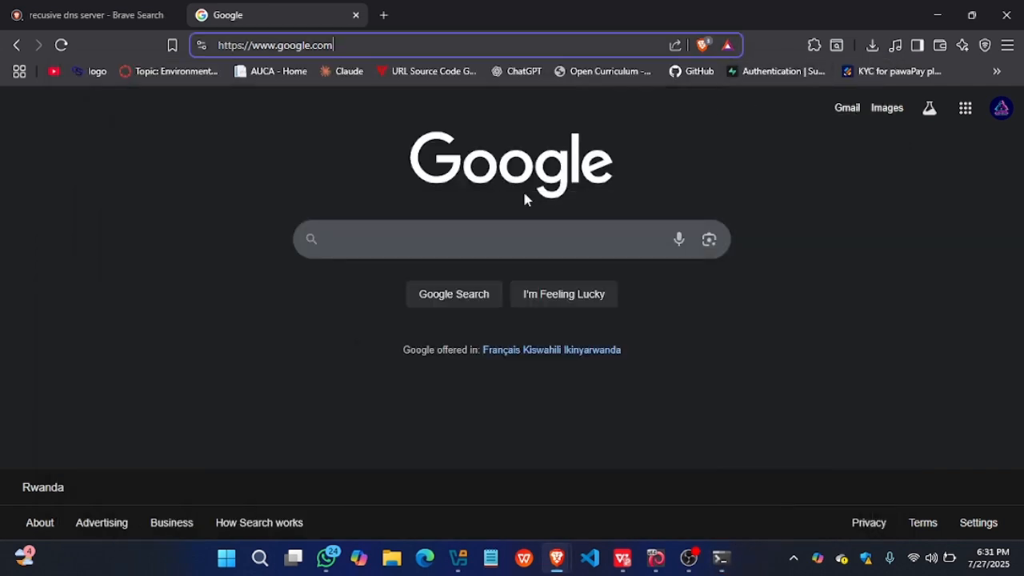
- Search the web for pi-hole in a new browser tab and open the official pi-hole.net site
{"action": "left_click", "coordinate": [384, 15]}
{"action": "type", "text": "pi"}
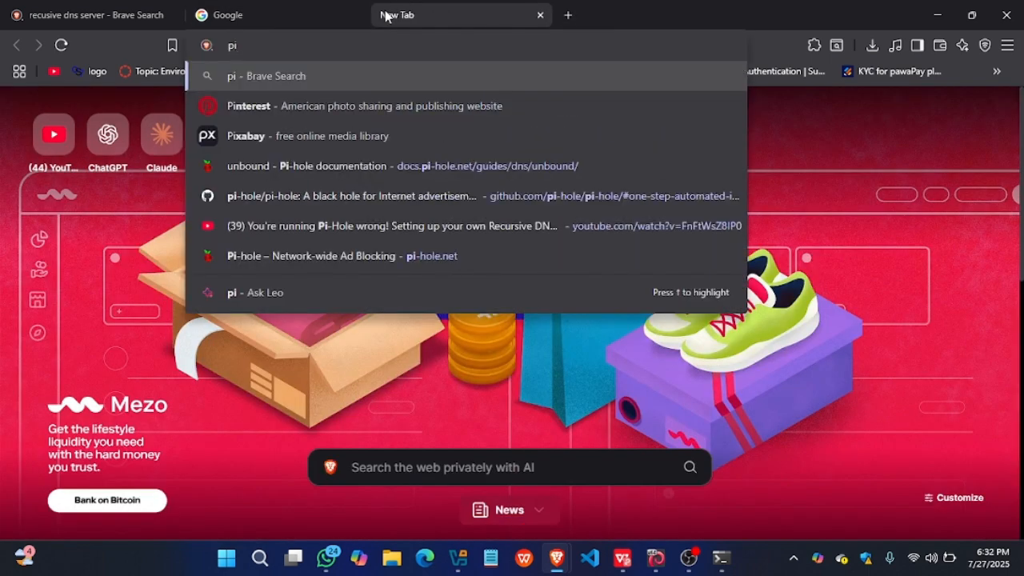
{"action": "type", "text": "-"}
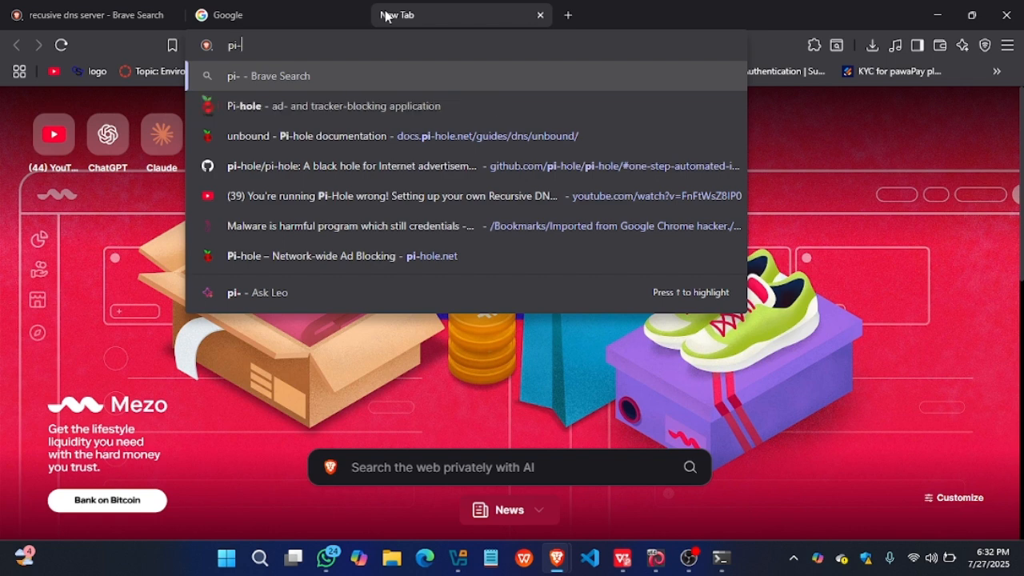
{"action": "type", "text": "hole"}
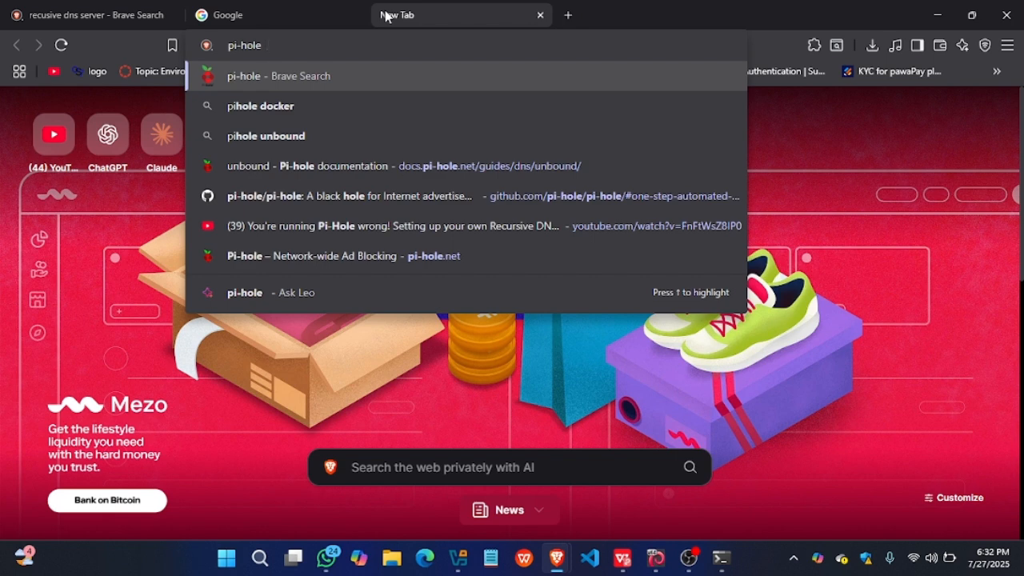
{"action": "key", "text": "Return"}
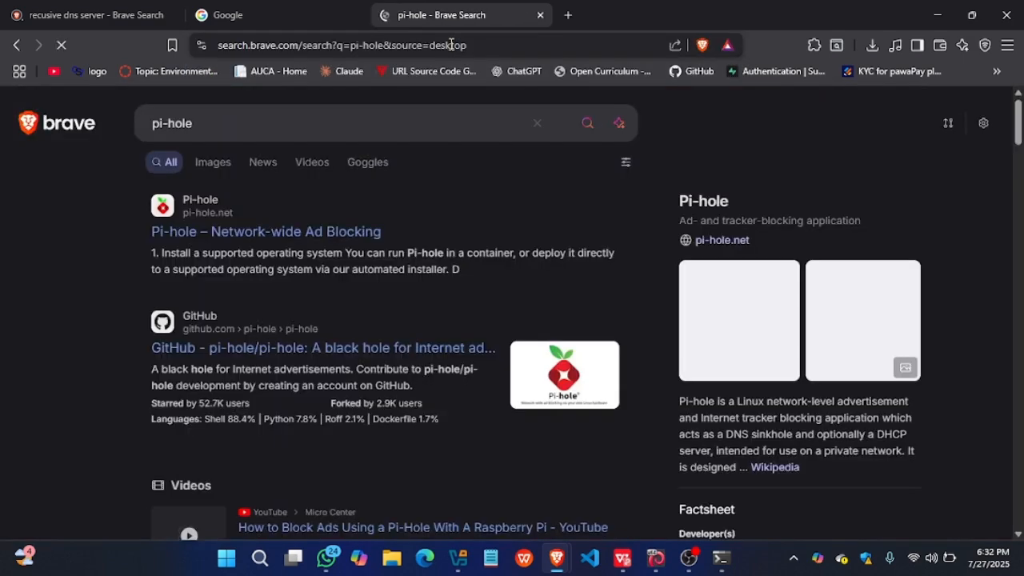
{"action": "left_click", "coordinate": [184, 217]}
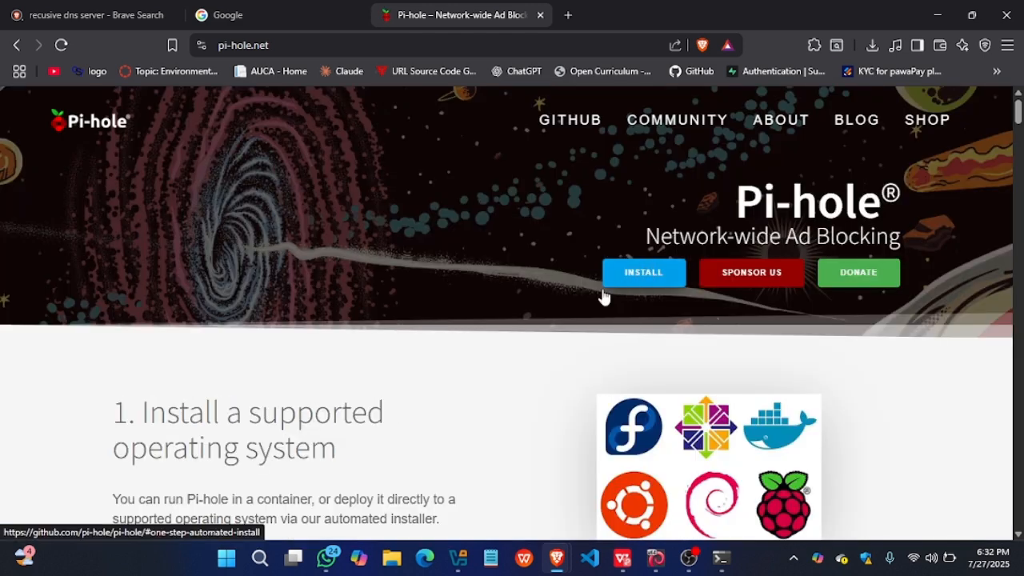
- Look over the installation steps on the Pi-hole home page and open its GitHub install page
{"action": "scroll", "coordinate": [498, 350], "scroll_direction": "down", "scroll_amount": 4}
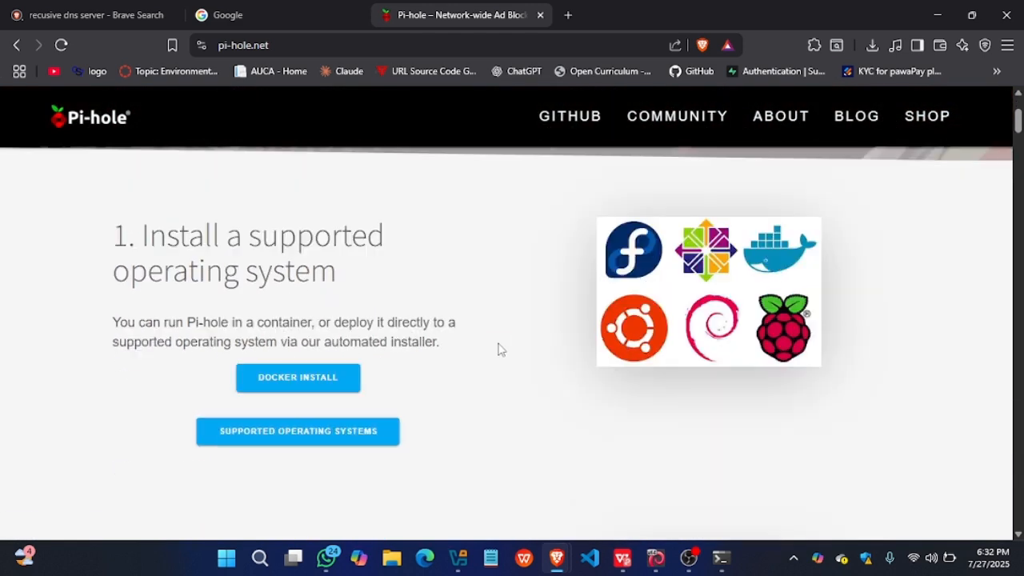
{"action": "scroll", "coordinate": [498, 349], "scroll_direction": "down", "scroll_amount": 5}
{"action": "scroll", "coordinate": [498, 350], "scroll_direction": "up", "scroll_amount": 5}
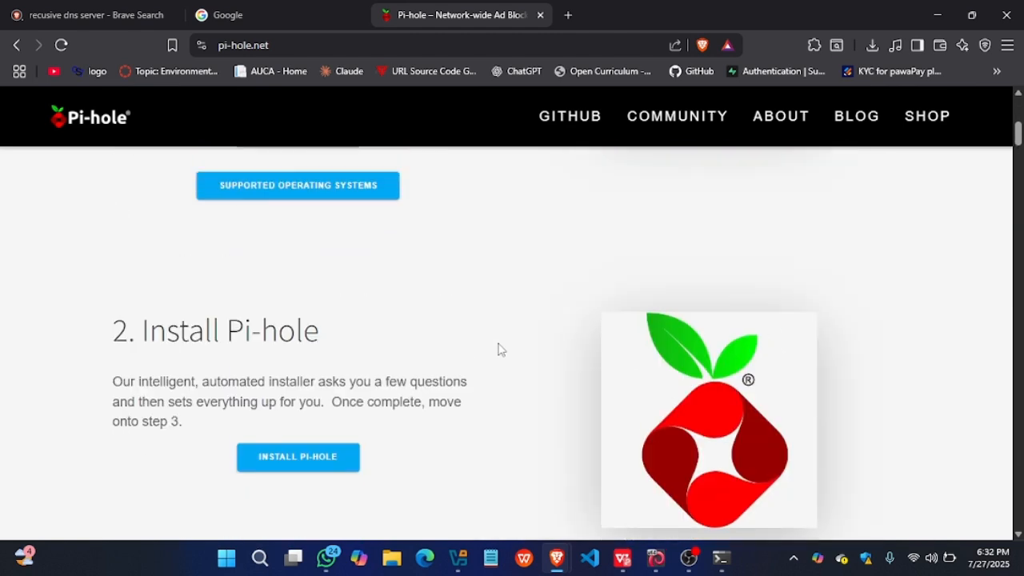
{"action": "scroll", "coordinate": [498, 349], "scroll_direction": "up", "scroll_amount": 2}
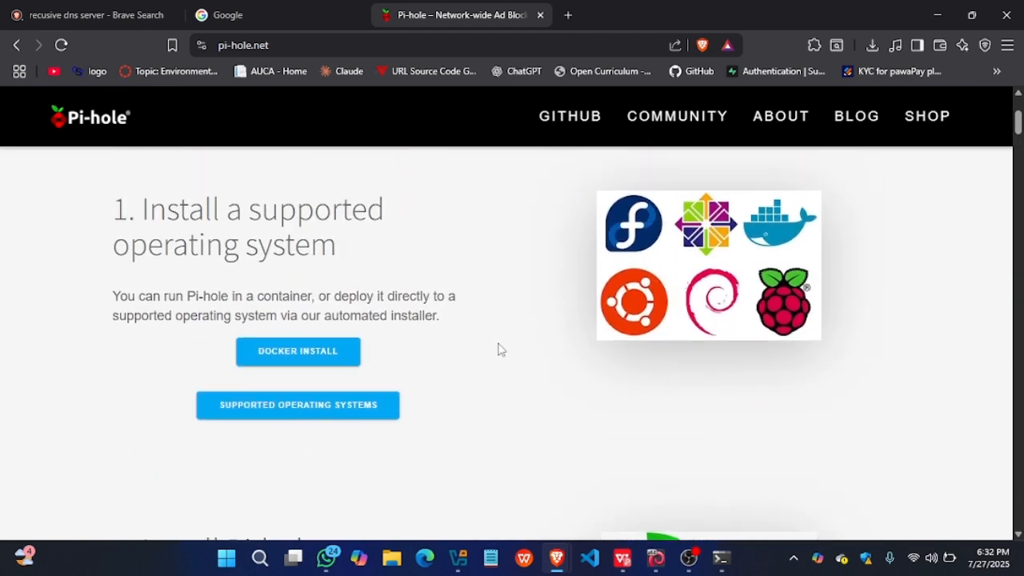
{"action": "scroll", "coordinate": [498, 350], "scroll_direction": "up", "scroll_amount": 3}
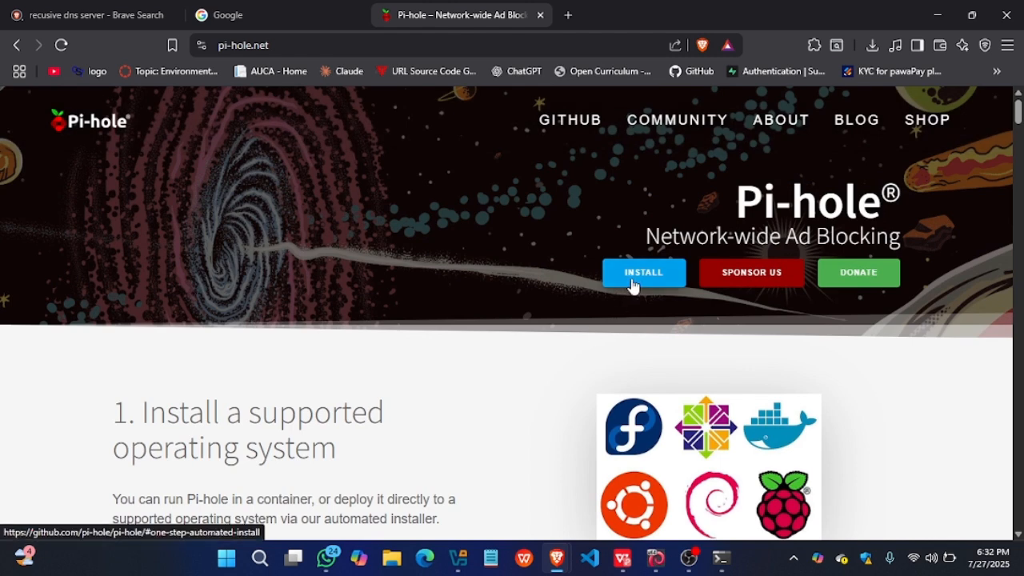
{"action": "left_click", "coordinate": [632, 281]}
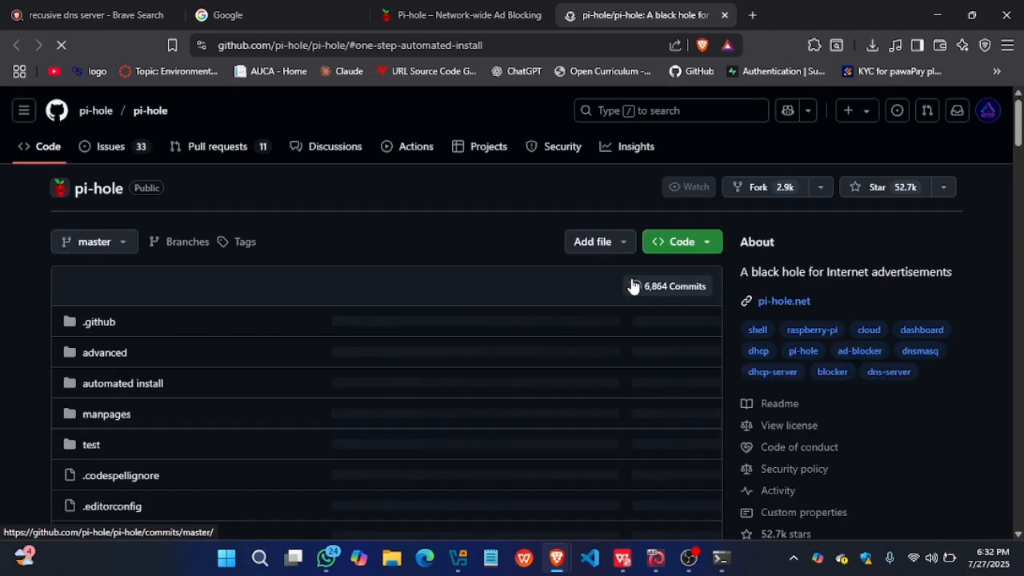
- Find the One-Step Automated Install section in the Pi-hole README and copy its curl install command
{"action": "scroll", "coordinate": [632, 285], "scroll_direction": "up", "scroll_amount": 10}
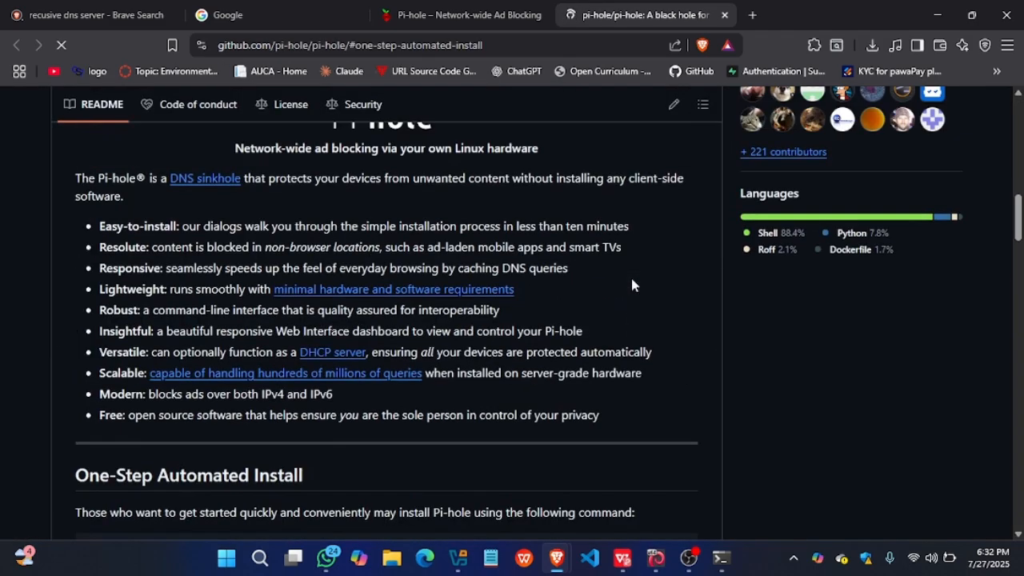
{"action": "scroll", "coordinate": [632, 285], "scroll_direction": "down", "scroll_amount": 5}
{"action": "scroll", "coordinate": [632, 285], "scroll_direction": "up", "scroll_amount": 4}
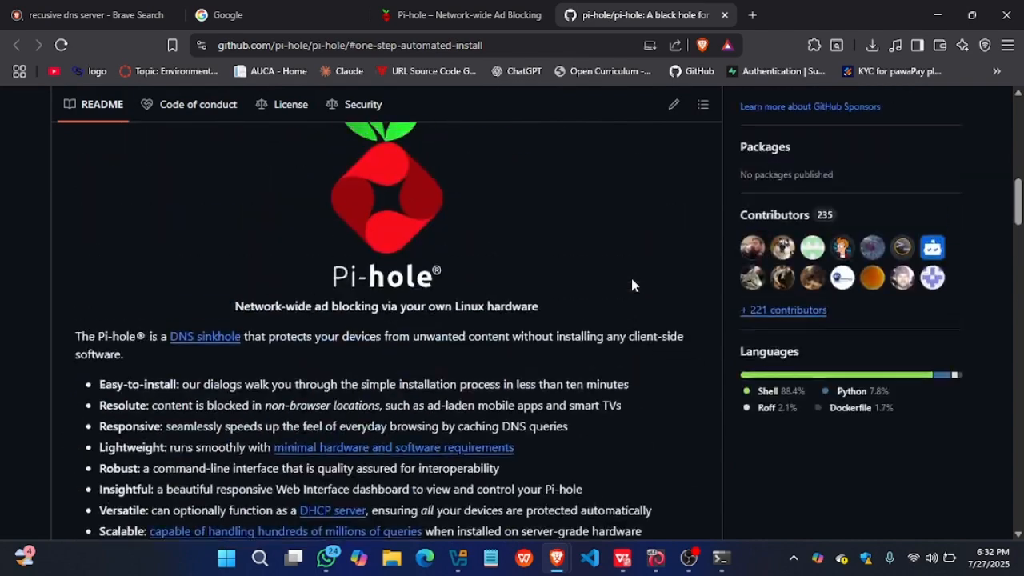
{"action": "scroll", "coordinate": [631, 284], "scroll_direction": "up", "scroll_amount": 10}
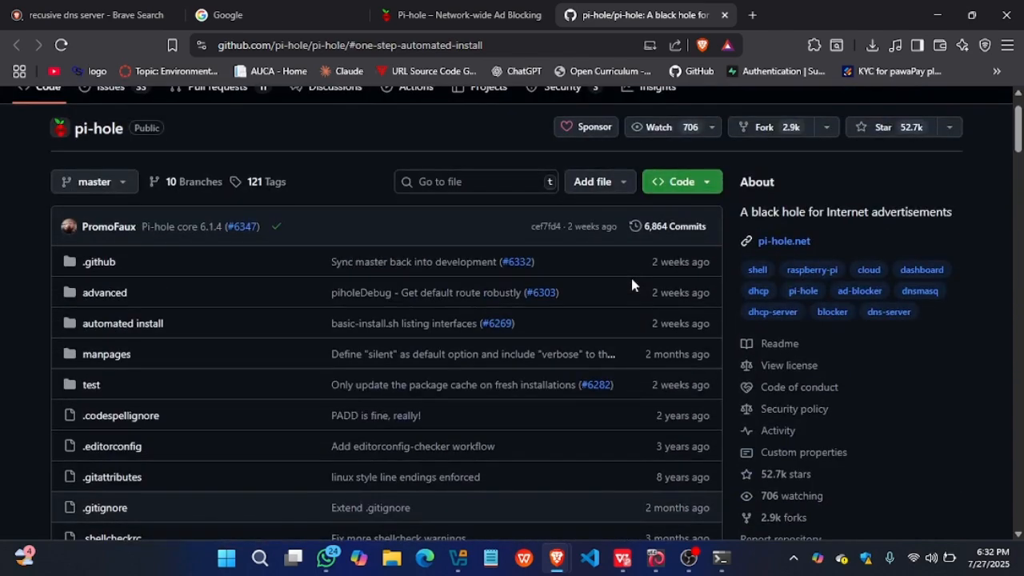
{"action": "scroll", "coordinate": [631, 285], "scroll_direction": "down", "scroll_amount": 8}
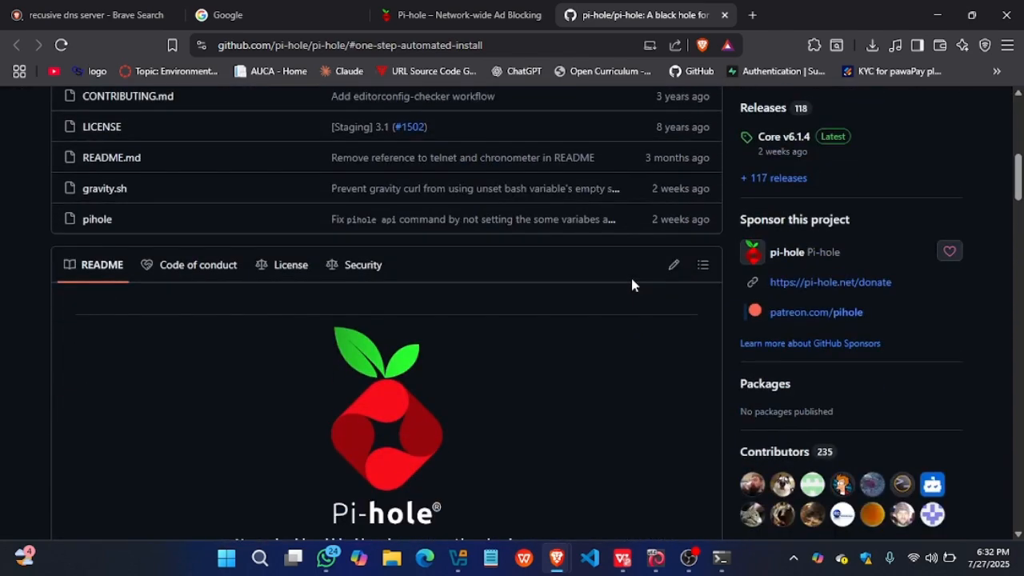
{"action": "scroll", "coordinate": [631, 285], "scroll_direction": "down", "scroll_amount": 5}
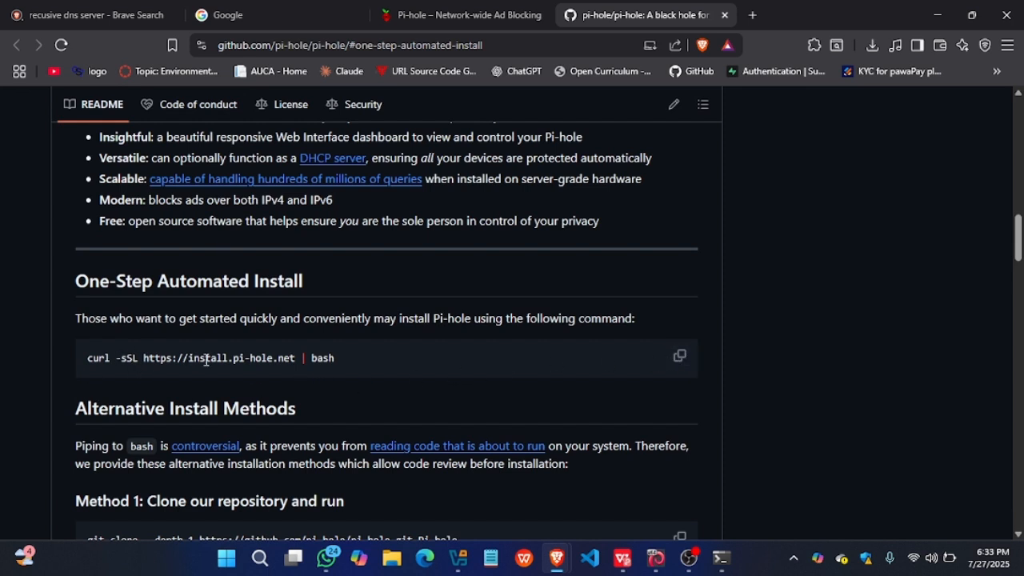
{"action": "left_click", "coordinate": [673, 363]}
- Bring up the Kali virtual machine window, and view the kali-linux and win machines' details in Oracle VirtualBox Manager
{"action": "mouse_move", "coordinate": [655, 558]}
{"action": "left_click", "coordinate": [626, 508]}
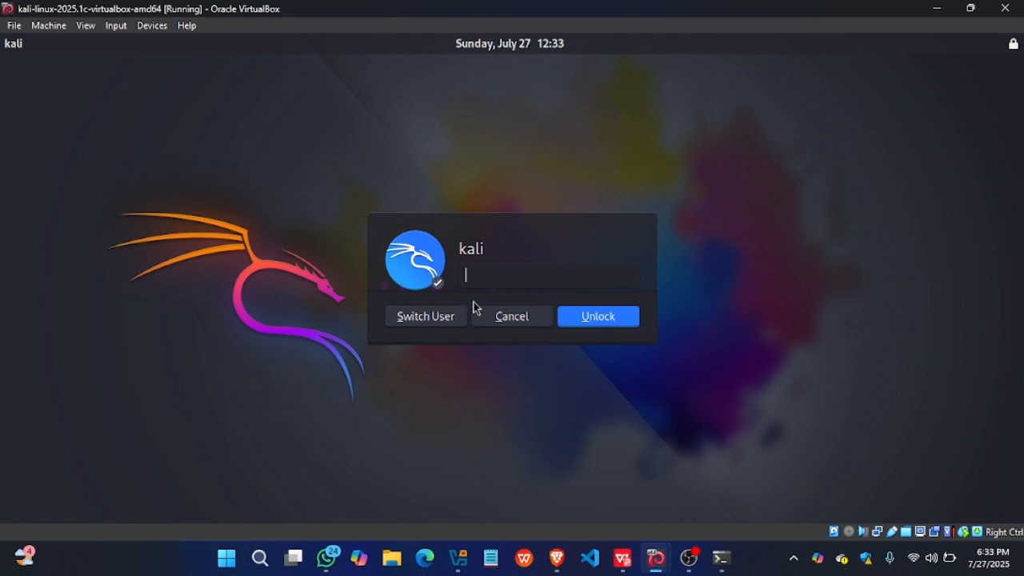
{"action": "left_click", "coordinate": [458, 559]}
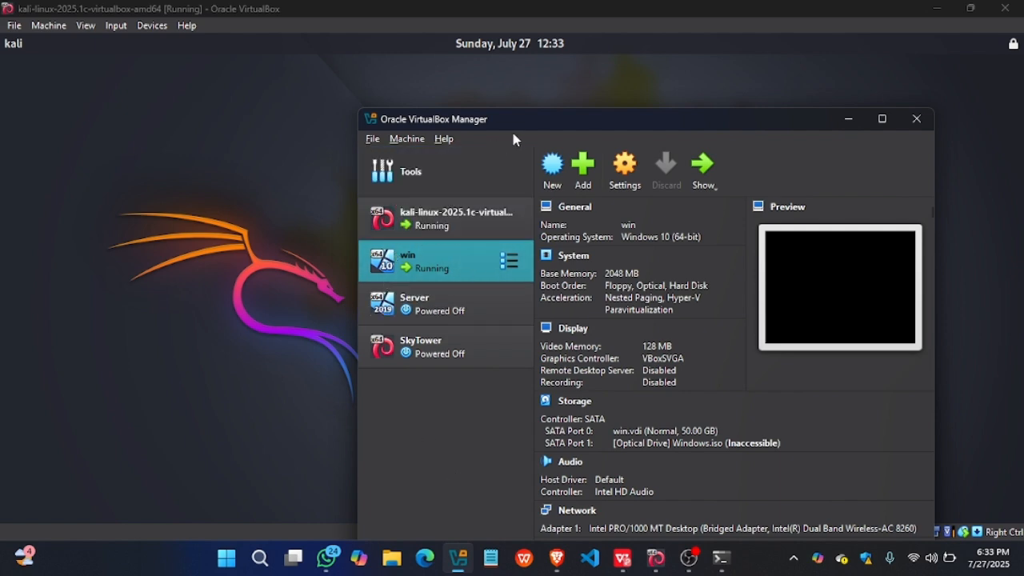
{"action": "left_click_drag", "start_coordinate": [519, 125], "coordinate": [405, 93]}
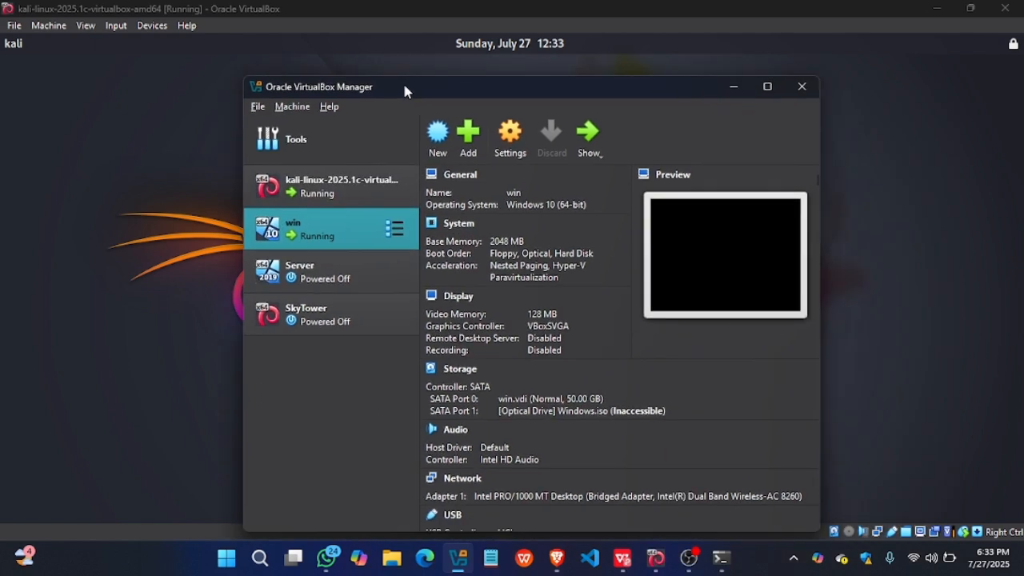
{"action": "left_click", "coordinate": [332, 188]}
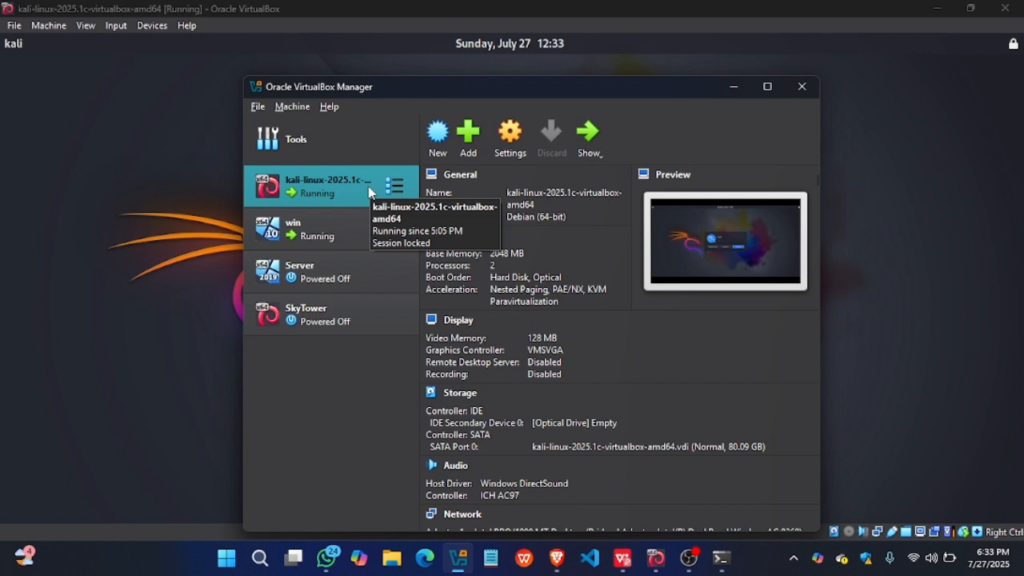
{"action": "left_click", "coordinate": [341, 231]}
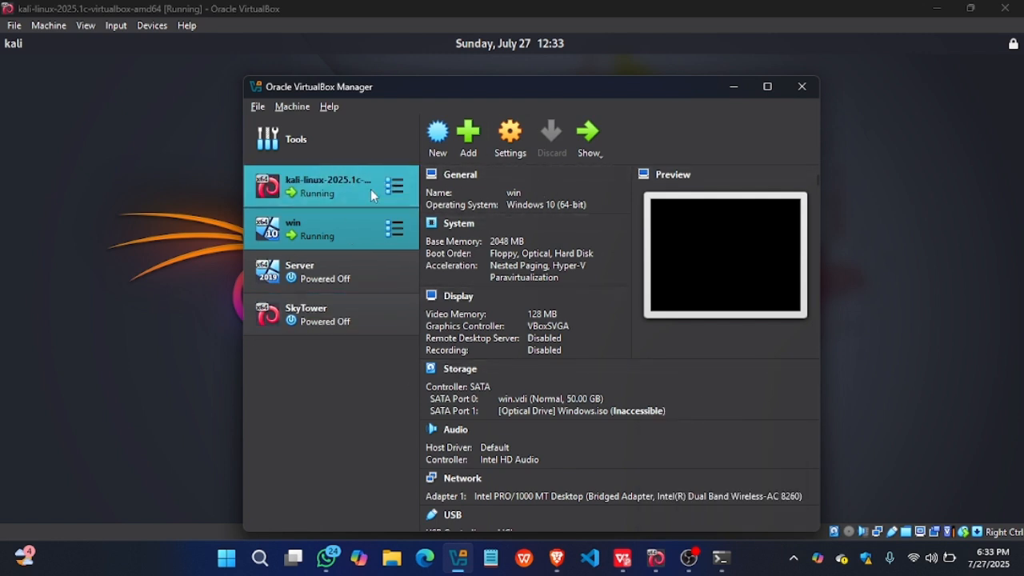
- Select the kali-linux machine, minimize VirtualBox Manager, and unlock the Kali session with the account password
{"action": "left_click", "coordinate": [340, 198]}
{"action": "left_click", "coordinate": [733, 87]}
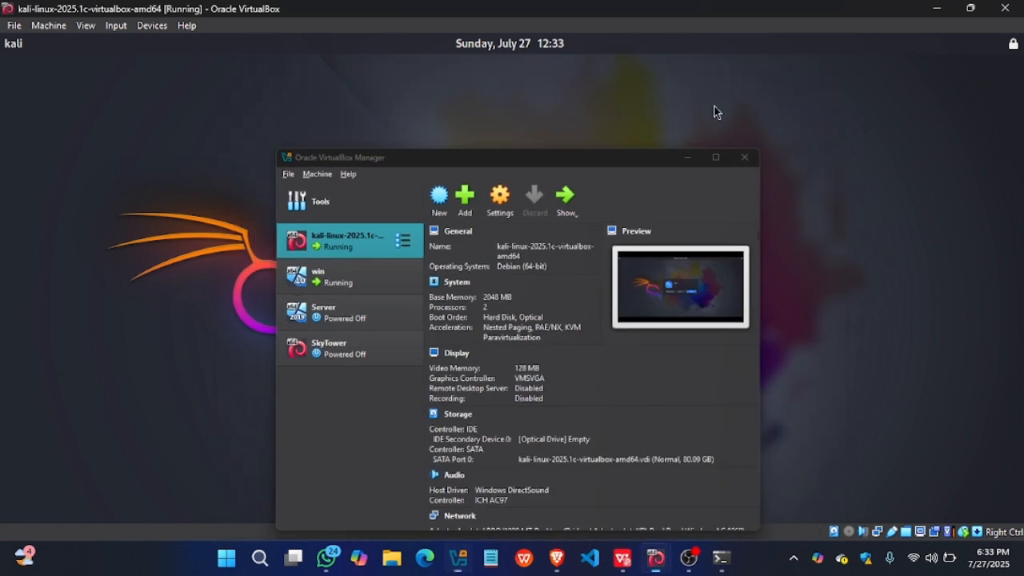
{"action": "type", "text": "kal"}
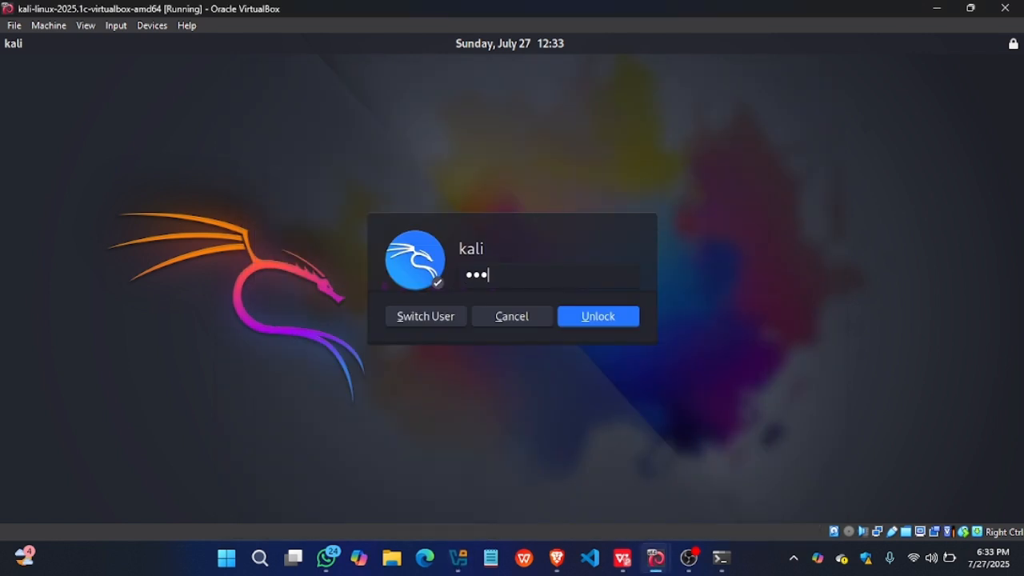
{"action": "key", "text": "BackSpace"}
{"action": "key", "text": "BackSpace"}
{"action": "key", "text": "BackSpace"}
{"action": "type", "text": "kali"}
{"action": "key", "text": "Return"}
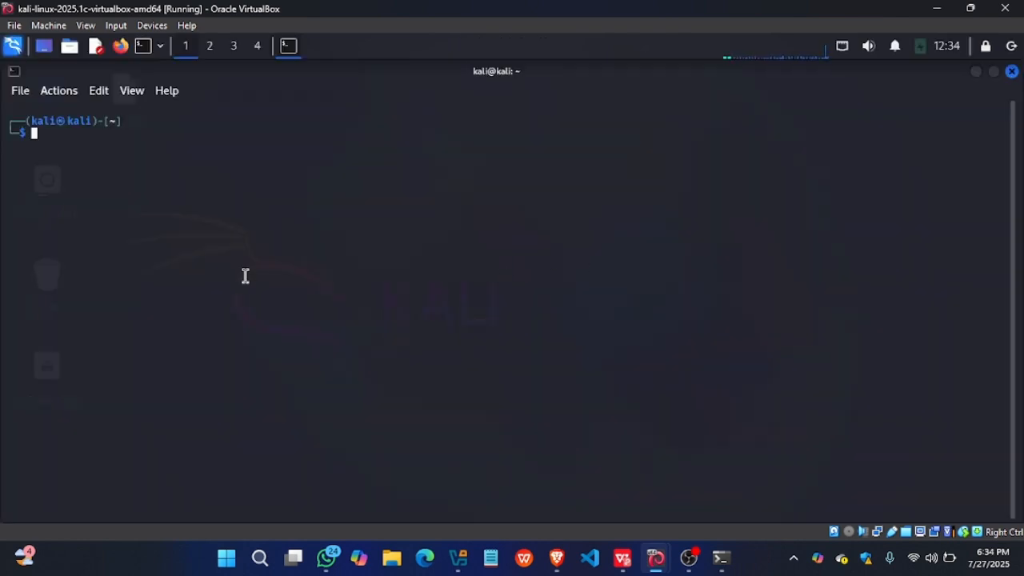
- Enlarge the Kali terminal's text by three zoom levels and leave the command prompt empty
{"action": "key", "text": "Tab"}
{"action": "key", "text": "Tab"}
{"action": "key", "text": "Tab"}
{"action": "key", "text": "ctrl+plus"}
{"action": "key", "text": "ctrl+plus"}
{"action": "key", "text": "ctrl+plus"}
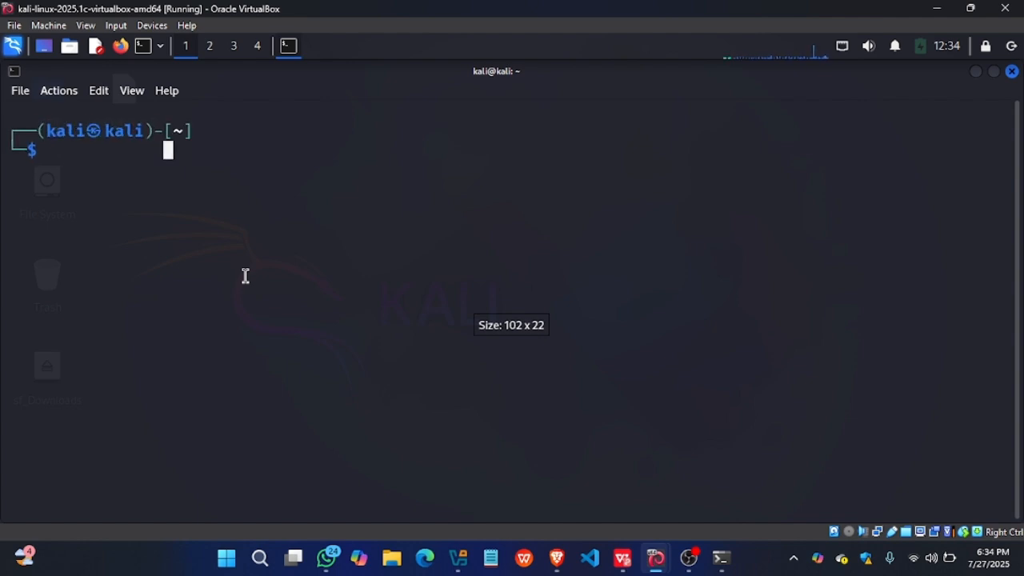
{"action": "key", "text": "BackSpace"}
{"action": "key", "text": "BackSpace"}
{"action": "key", "text": "BackSpace"}
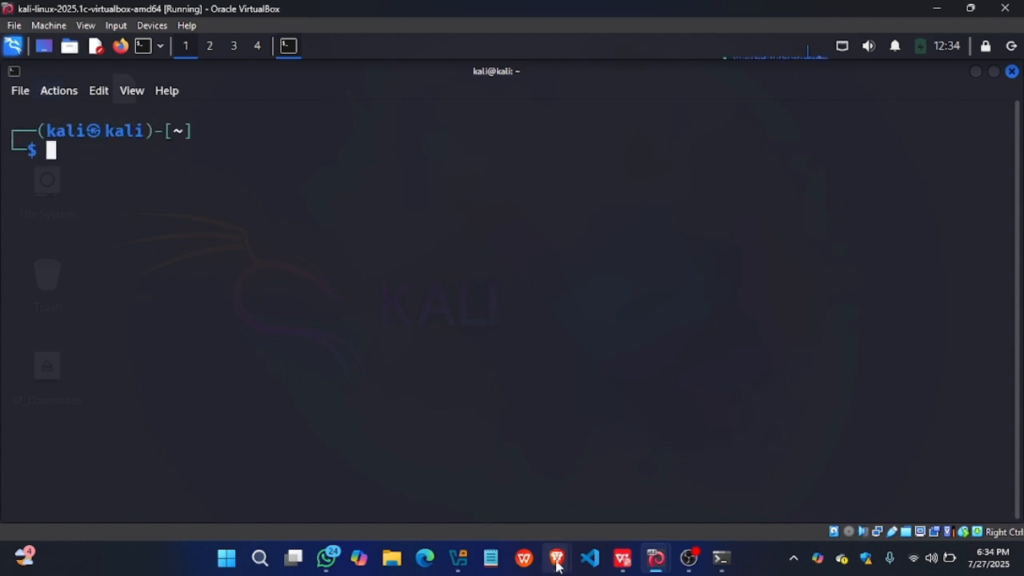
- Switch to Brave, copy the One-Step Automated Install command from the Pi-hole README, and return to the Kali terminal
{"action": "mouse_move", "coordinate": [558, 565]}
{"action": "left_click", "coordinate": [611, 495]}
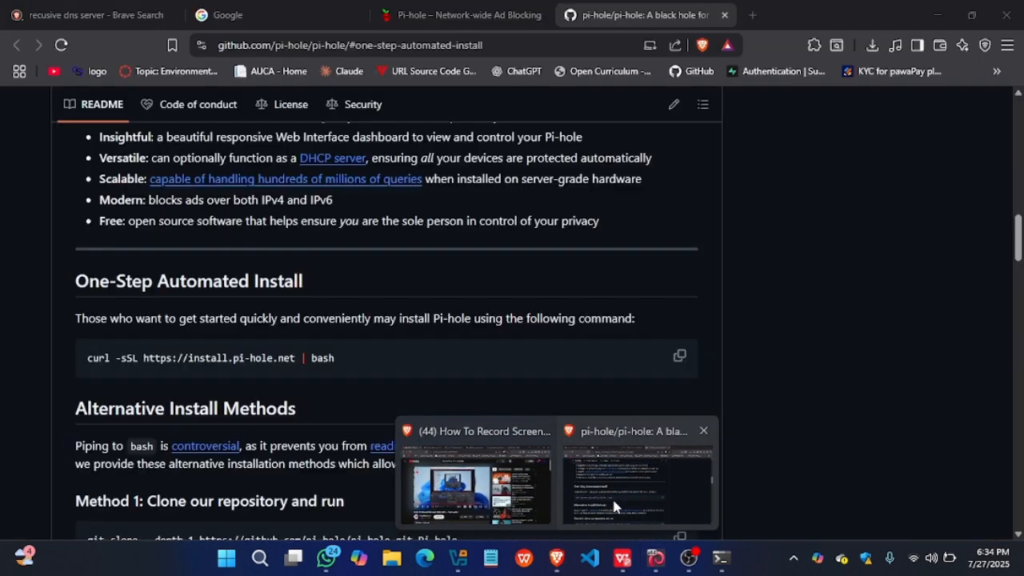
{"action": "left_click", "coordinate": [679, 360]}
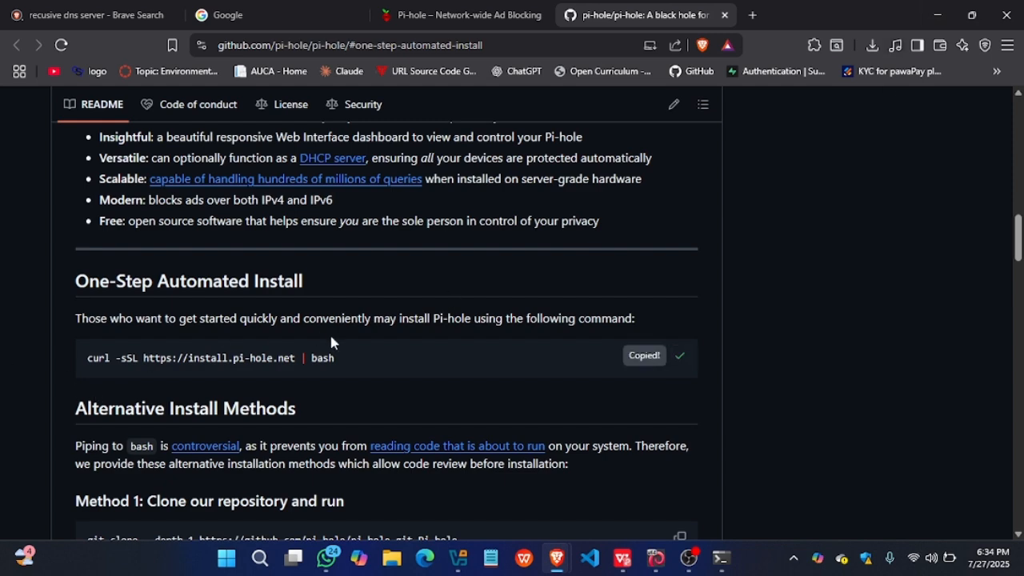
{"action": "left_click", "coordinate": [936, 14]}
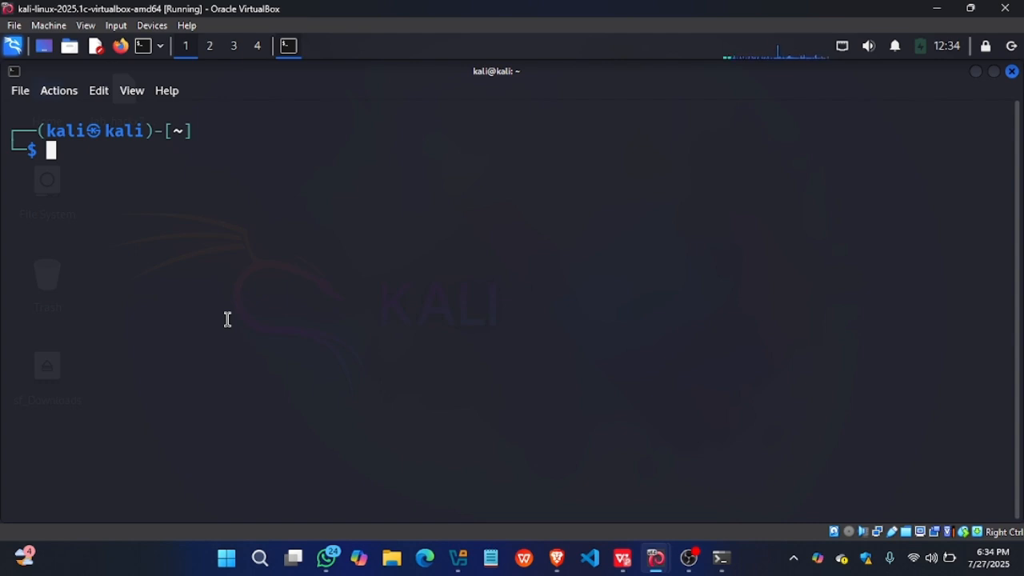
{"action": "key", "text": "ctrl+shift+v"}
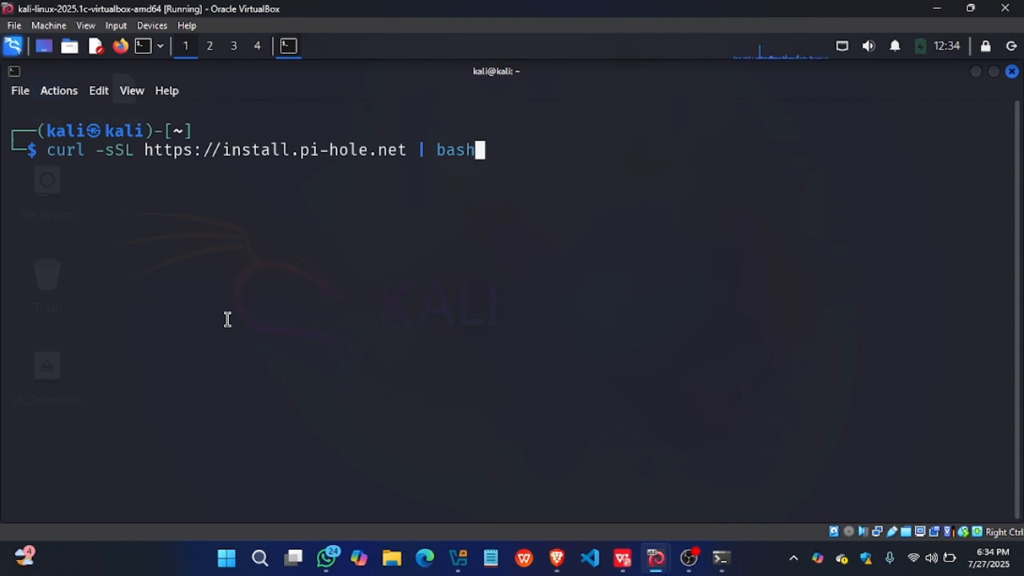
{"action": "key", "text": "Return"}
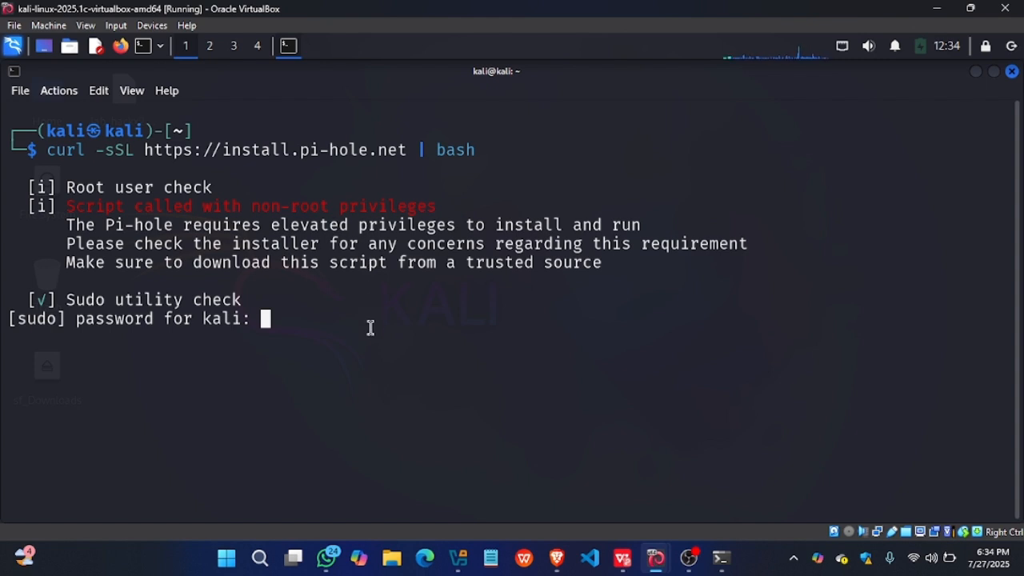
{"action": "key", "text": "Return"}
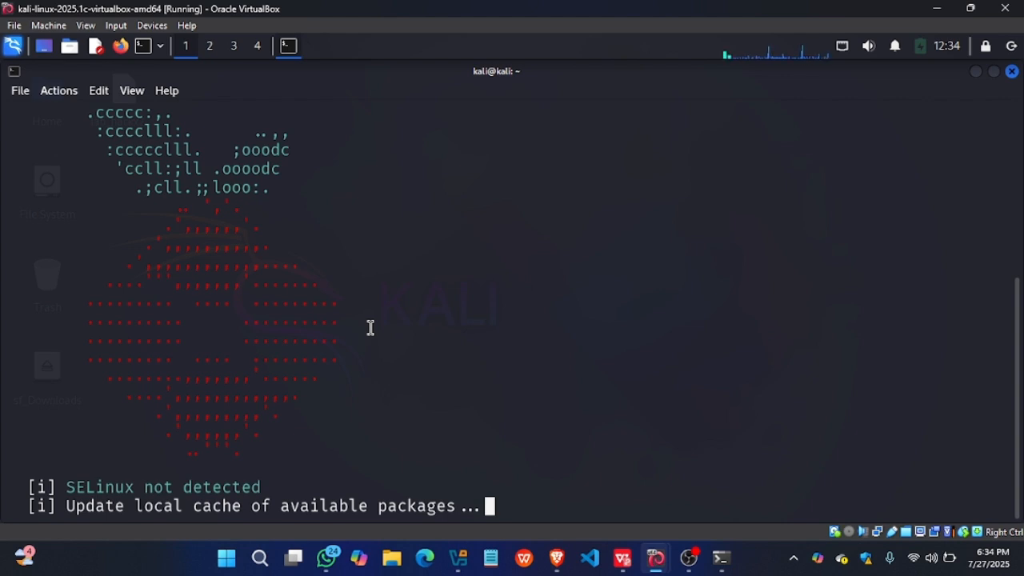
- Interrupt the running Pi-hole installation and clear the terminal with the clear command
{"action": "key", "text": "ctrl+c"}
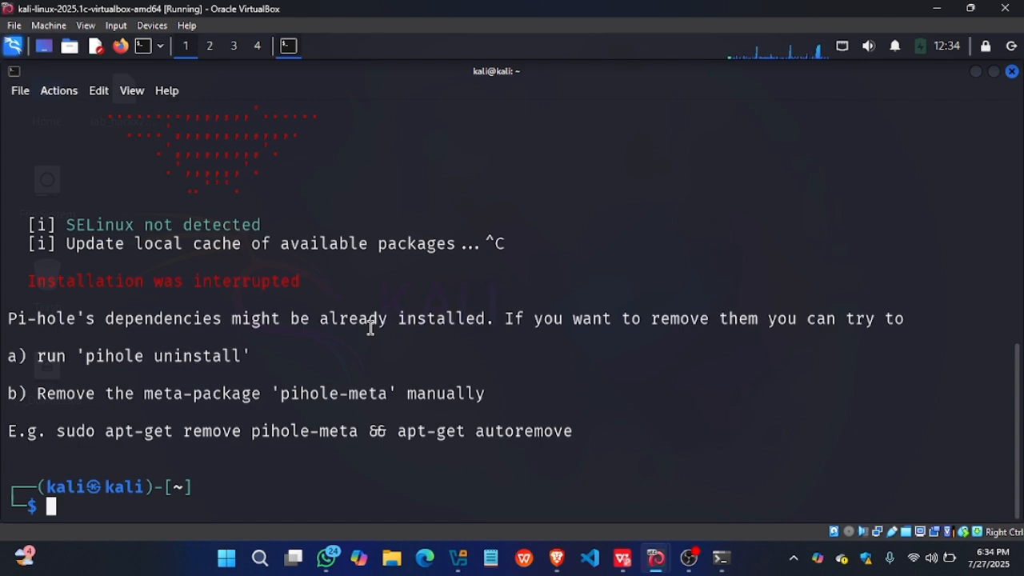
{"action": "key", "text": "Up"}
{"action": "key", "text": "Down"}
{"action": "type", "text": "clear"}
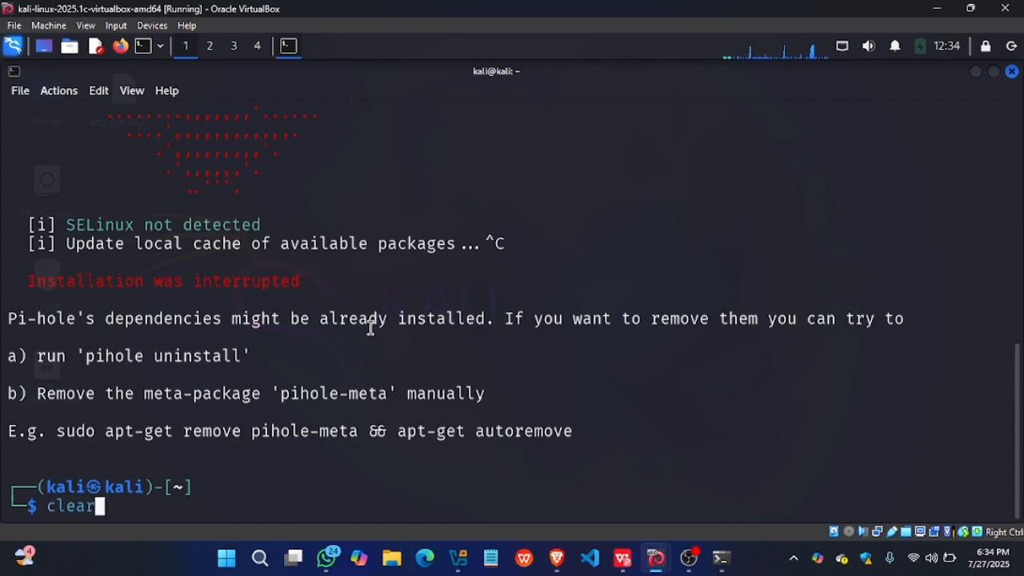
{"action": "key", "text": "Return"}
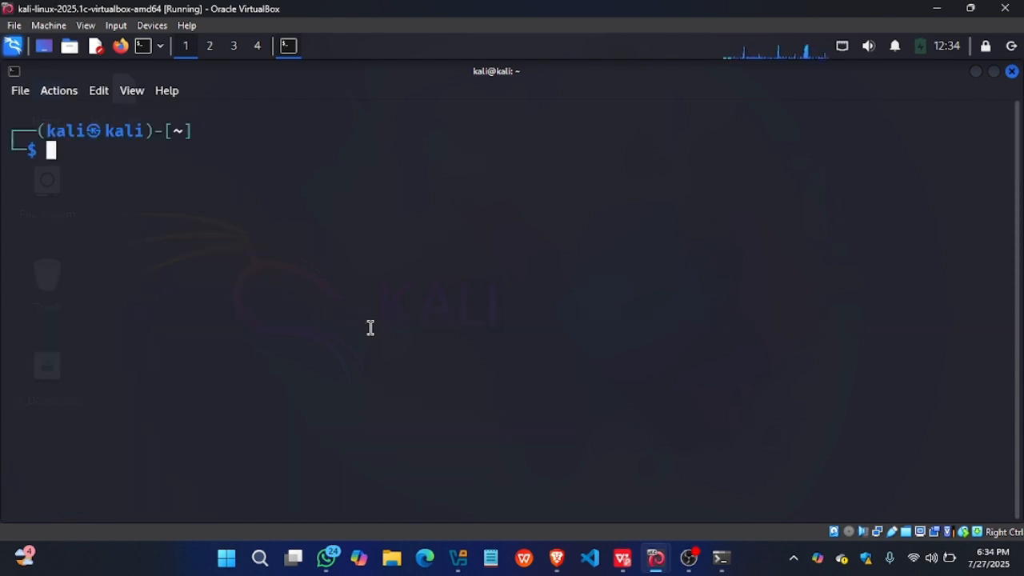
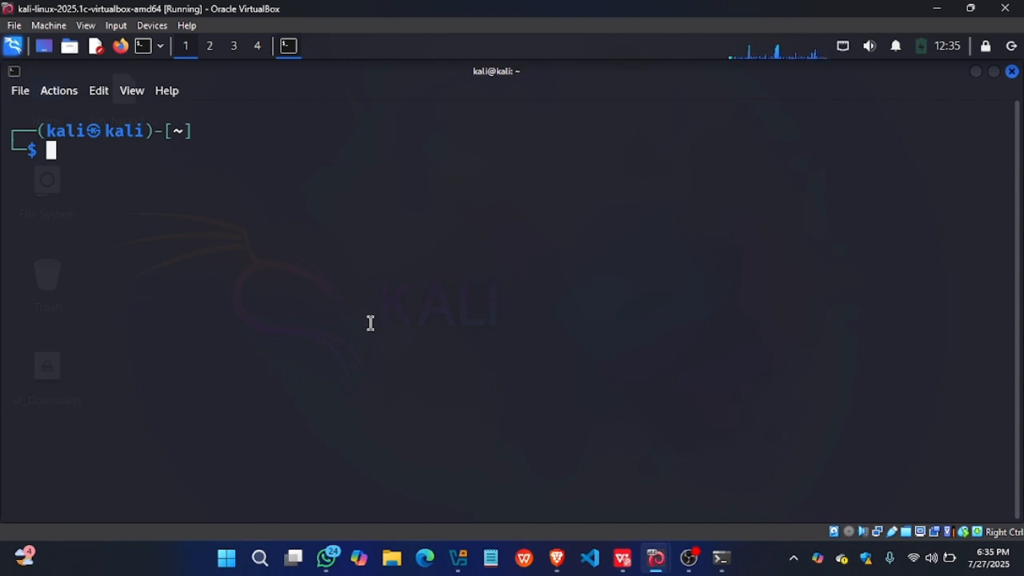
- Open Firefox with a new tab in Kali, run ip a in the terminal and copy the IPv4 address of eth0
{"action": "left_click", "coordinate": [121, 46]}
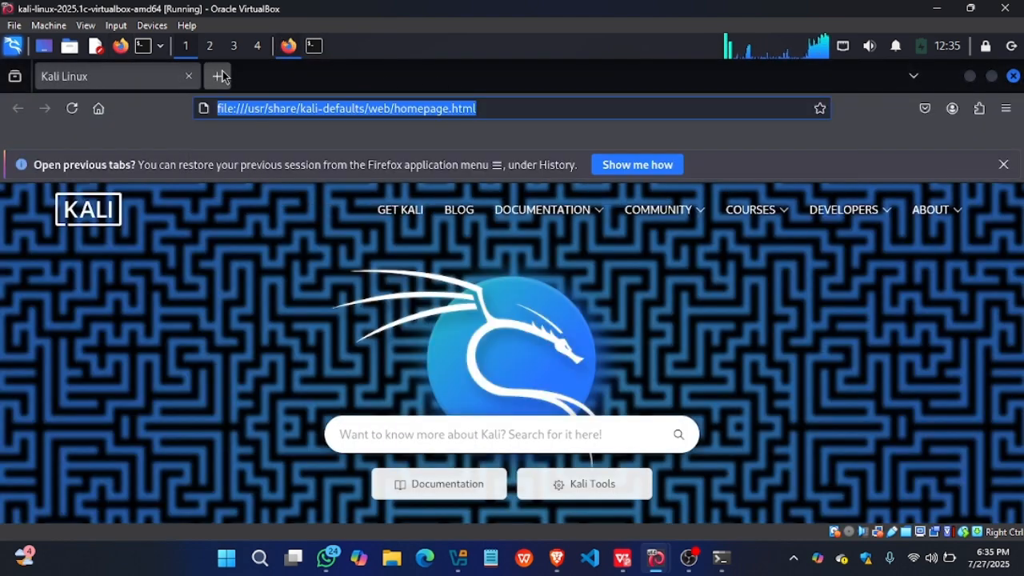
{"action": "left_click", "coordinate": [219, 76]}
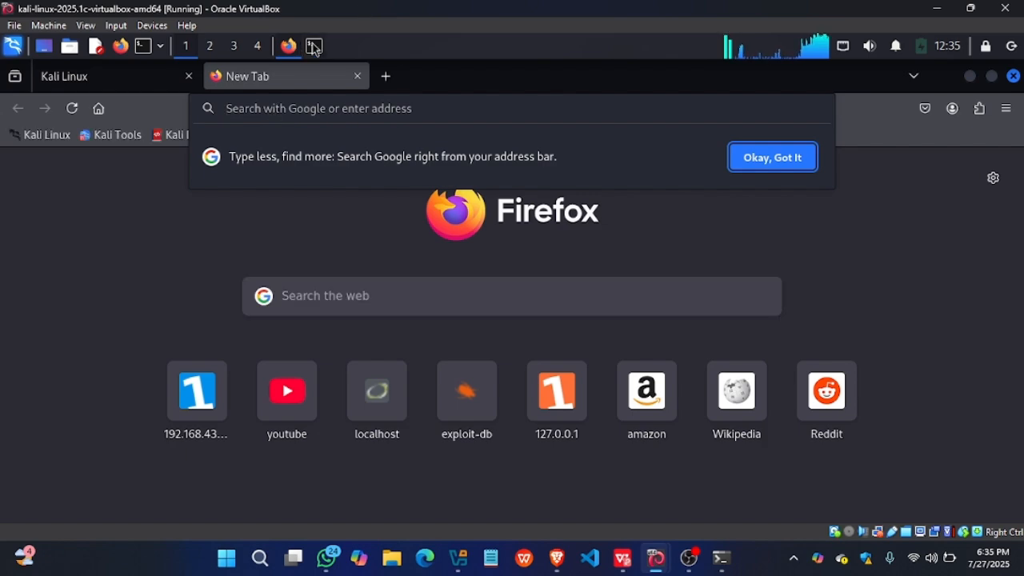
{"action": "left_click", "coordinate": [314, 46]}
{"action": "type", "text": "ip a"}
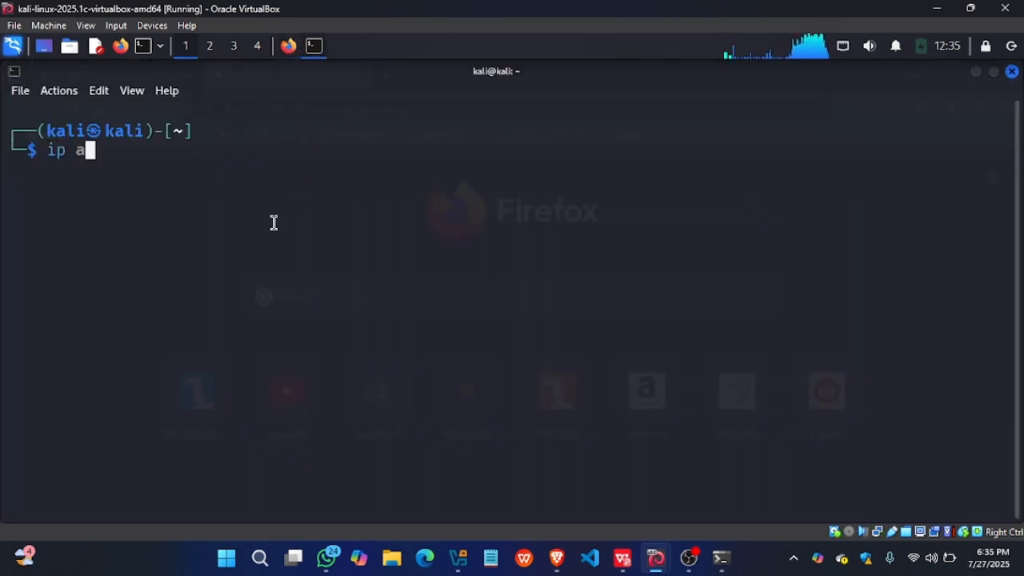
{"action": "key", "text": "Return"}
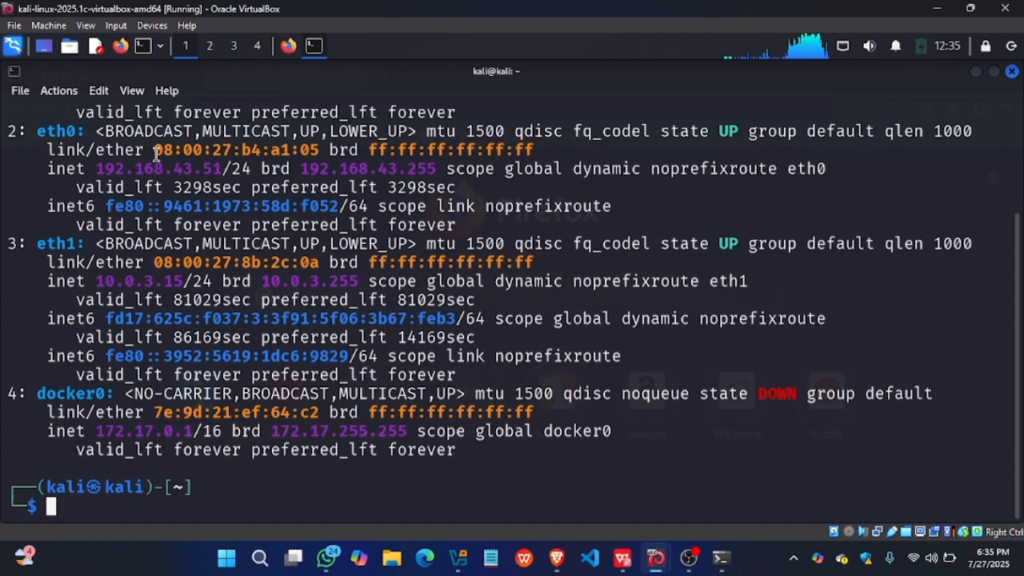
{"action": "left_click_drag", "start_coordinate": [222, 168], "coordinate": [95, 169]}
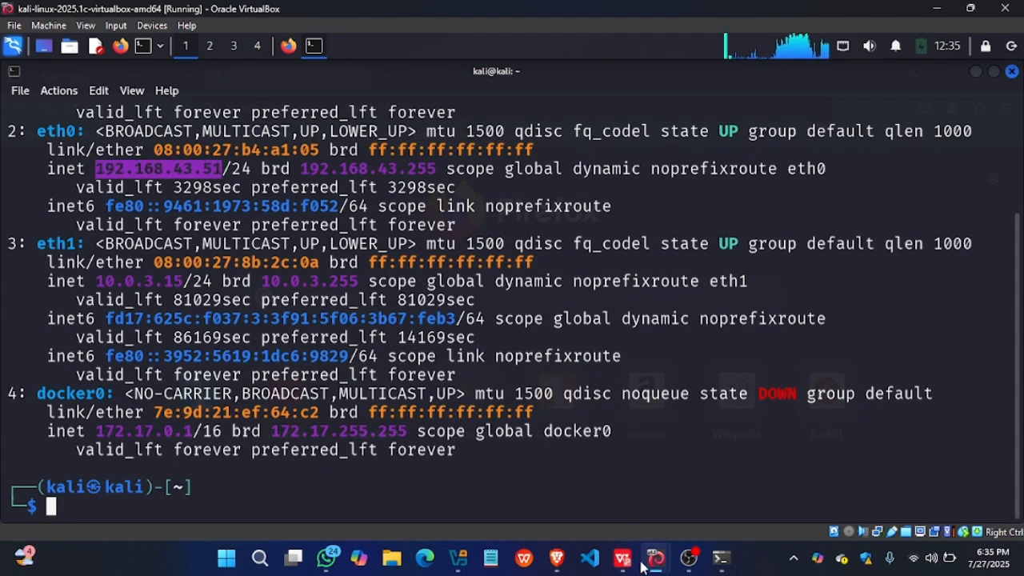
- Load the Pi-hole admin page at 192.168.43.51/admin/ in Firefox
{"action": "left_click", "coordinate": [289, 46]}
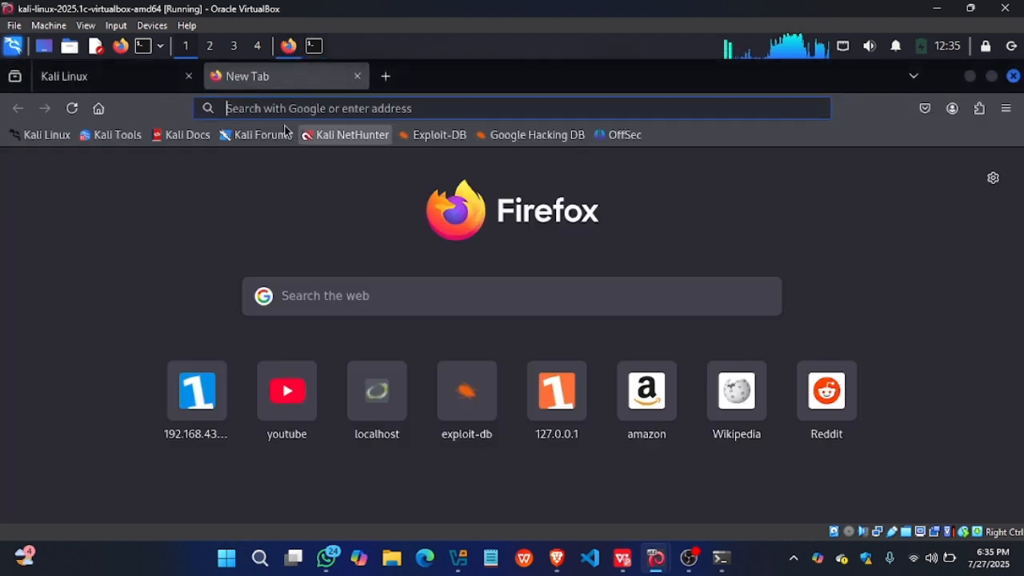
{"action": "left_click", "coordinate": [276, 108]}
{"action": "type", "text": "192.168.43.51"}
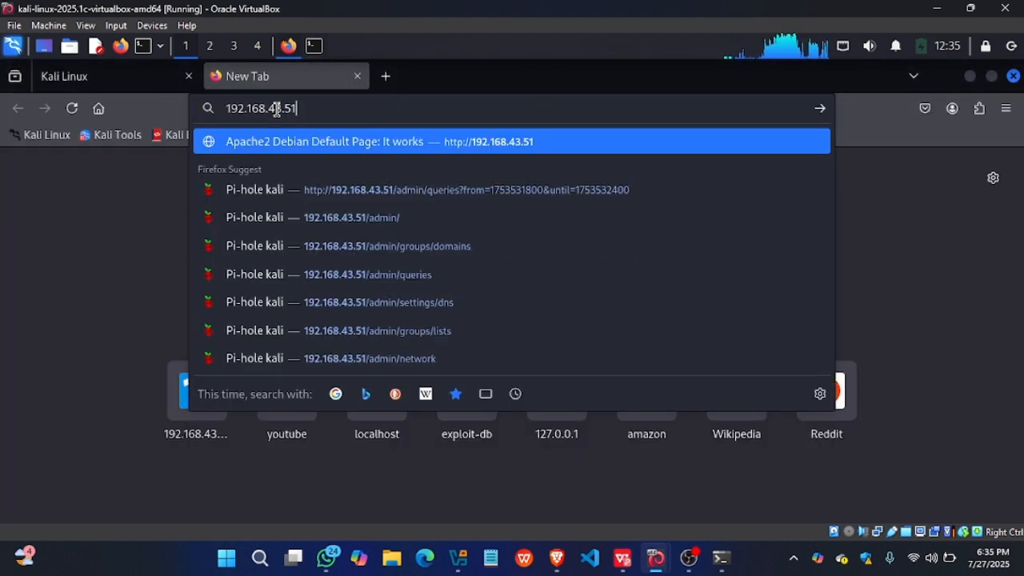
{"action": "type", "text": "/ad"}
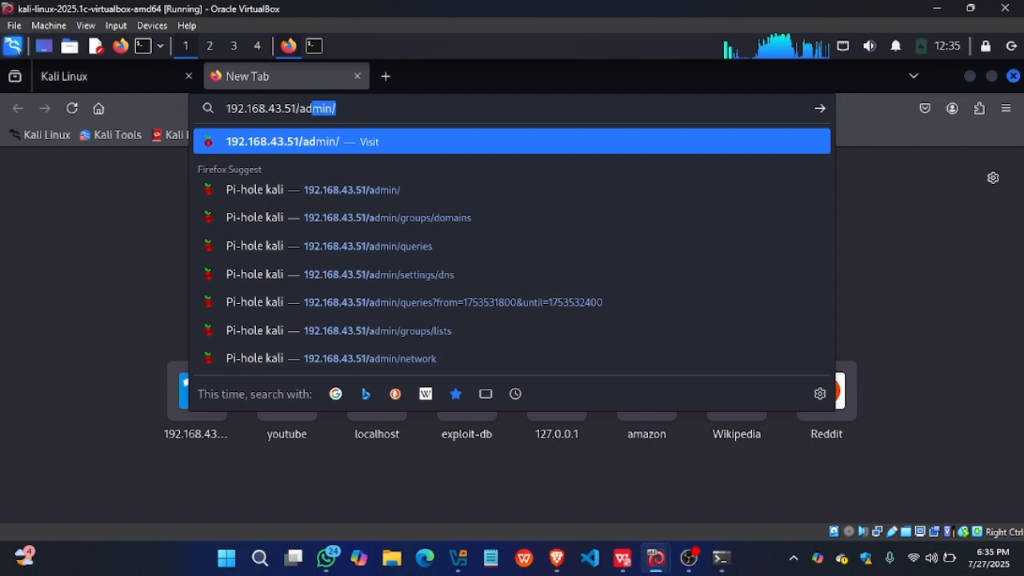
{"action": "key", "text": "Return"}
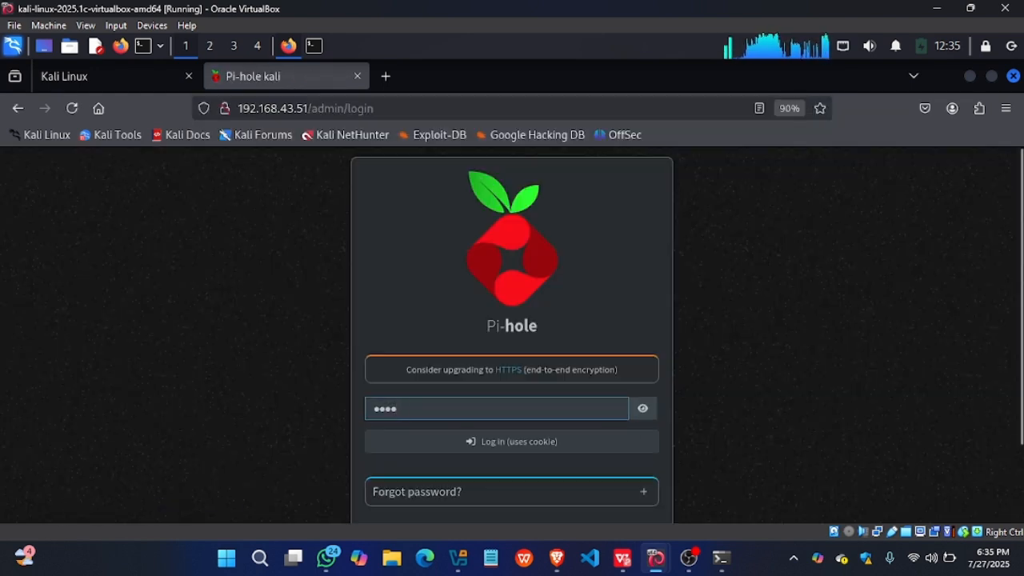
- Log in to the Pi-hole admin interface with the filled-in password and look over the dashboard
{"action": "scroll", "coordinate": [532, 334], "scroll_direction": "down", "scroll_amount": 2}
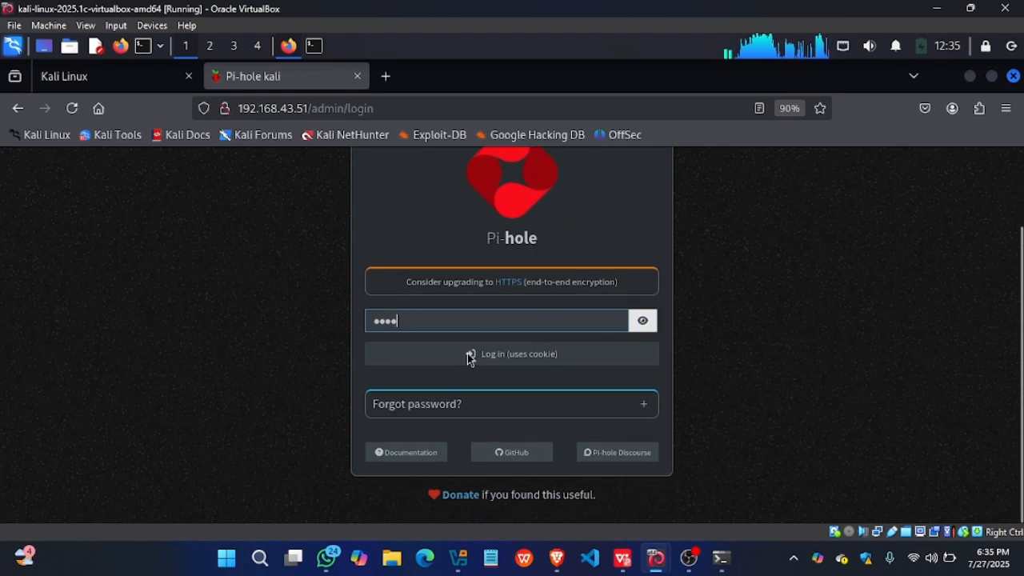
{"action": "scroll", "coordinate": [518, 227], "scroll_direction": "up", "scroll_amount": 2}
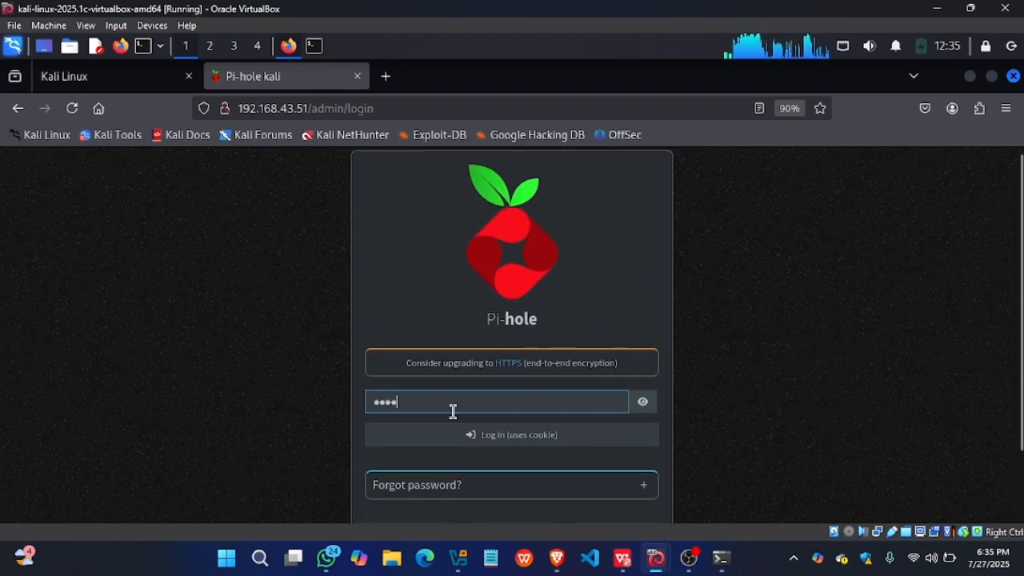
{"action": "left_click_drag", "start_coordinate": [386, 401], "coordinate": [363, 401]}
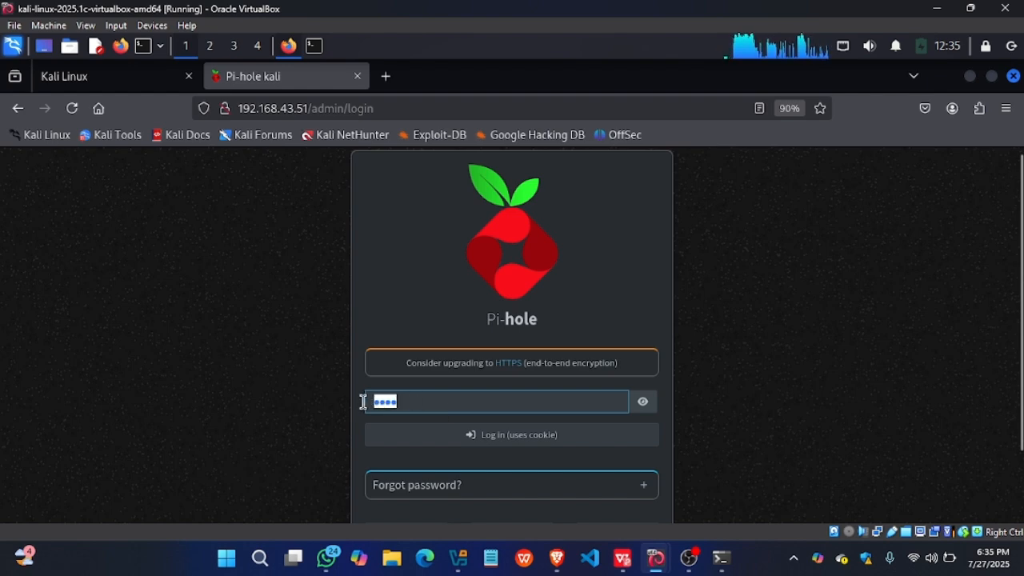
{"action": "left_click", "coordinate": [432, 397]}
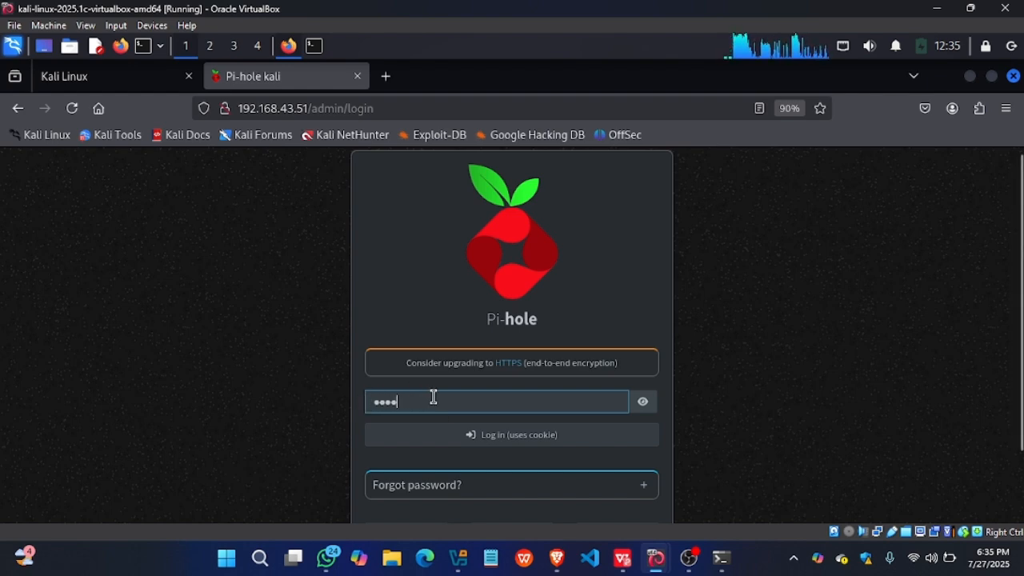
{"action": "left_click", "coordinate": [502, 445]}
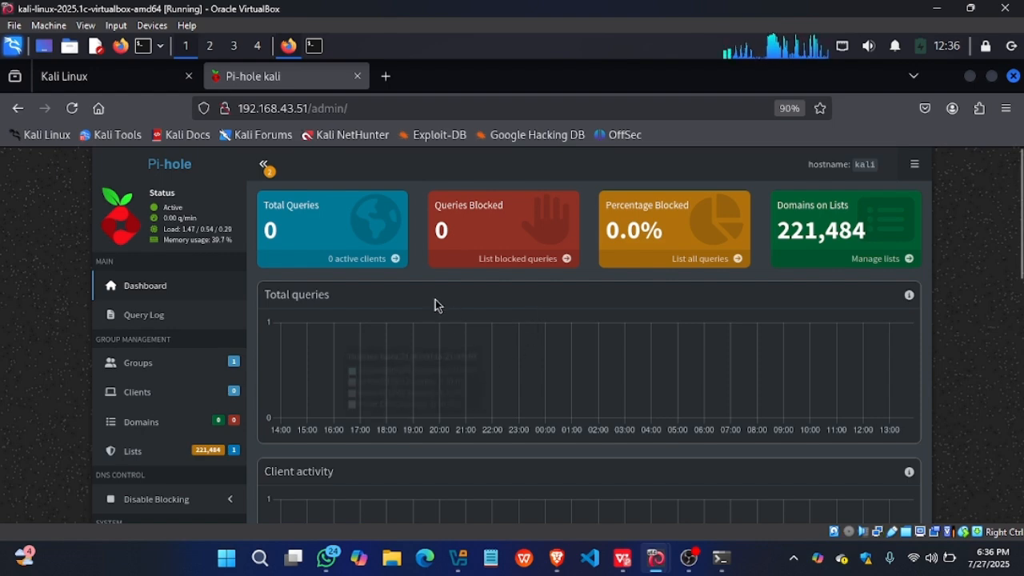
{"action": "scroll", "coordinate": [147, 424], "scroll_direction": "down", "scroll_amount": 3}
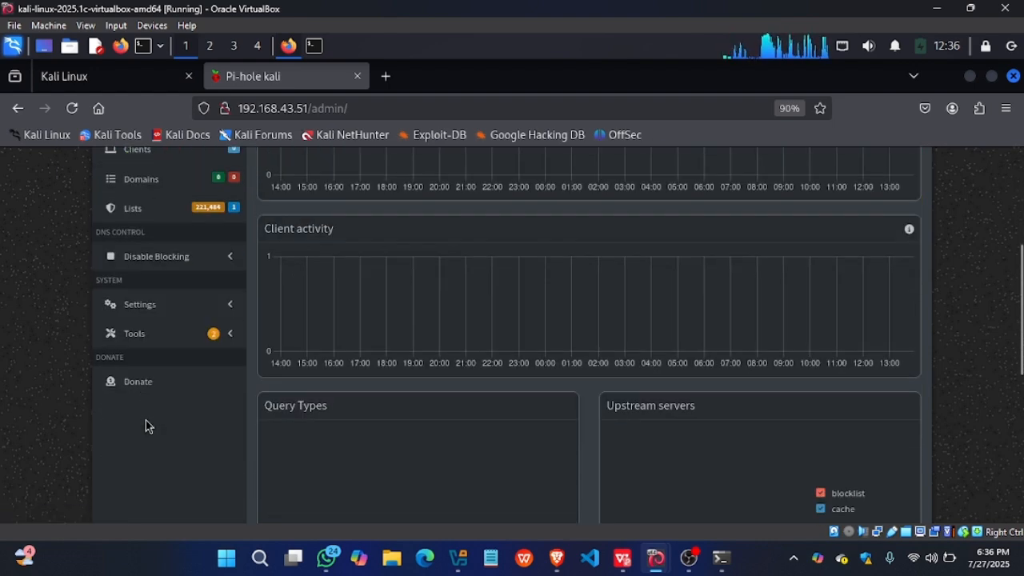
{"action": "scroll", "coordinate": [147, 424], "scroll_direction": "up", "scroll_amount": 3}
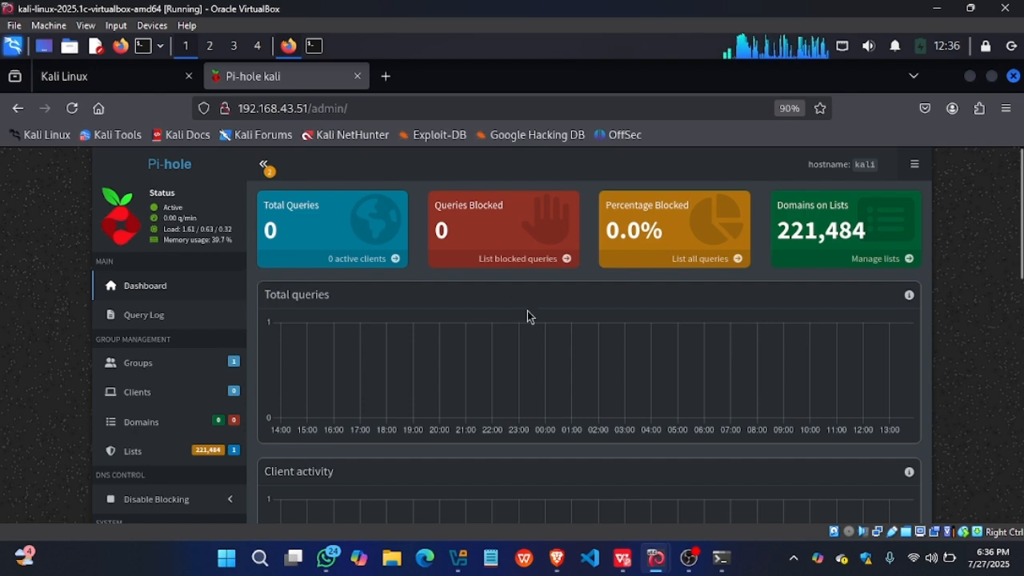
- Switch to the Windows virtual machine, find and open Control Panel, and reposition the virtual machine window on the host screen
{"action": "mouse_move", "coordinate": [660, 566]}
{"action": "left_click", "coordinate": [729, 484]}
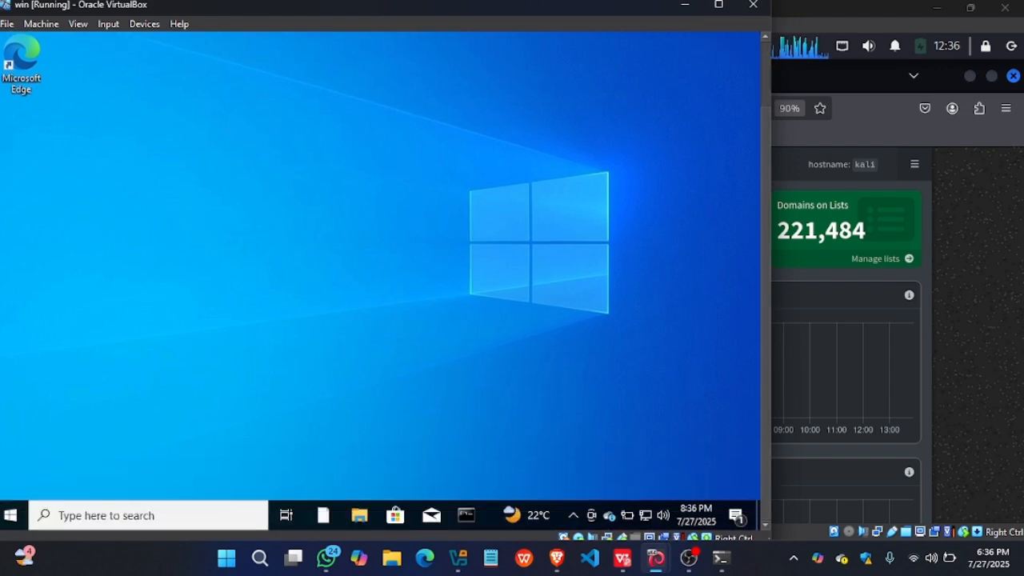
{"action": "left_click", "coordinate": [181, 519]}
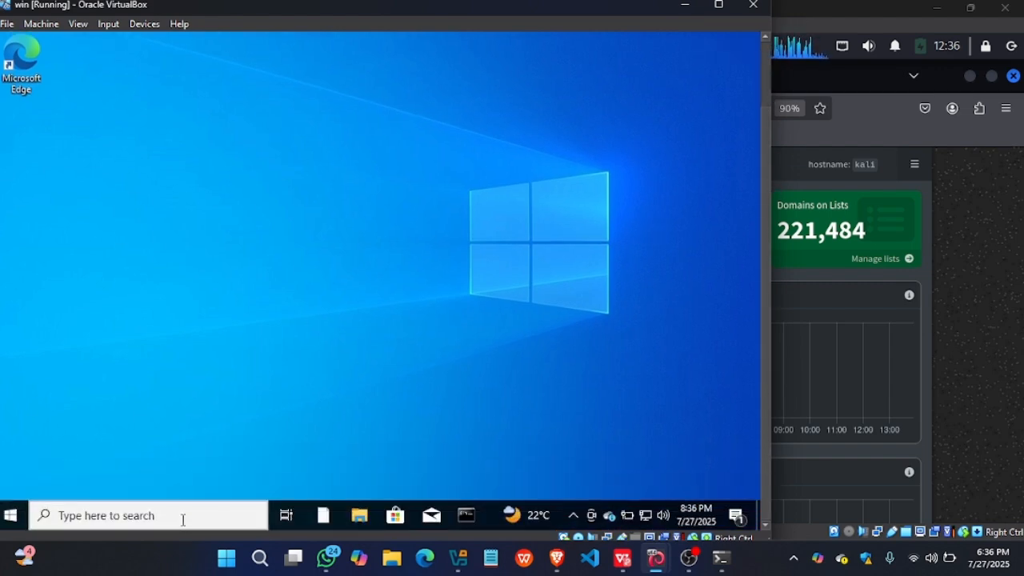
{"action": "type", "text": "c"}
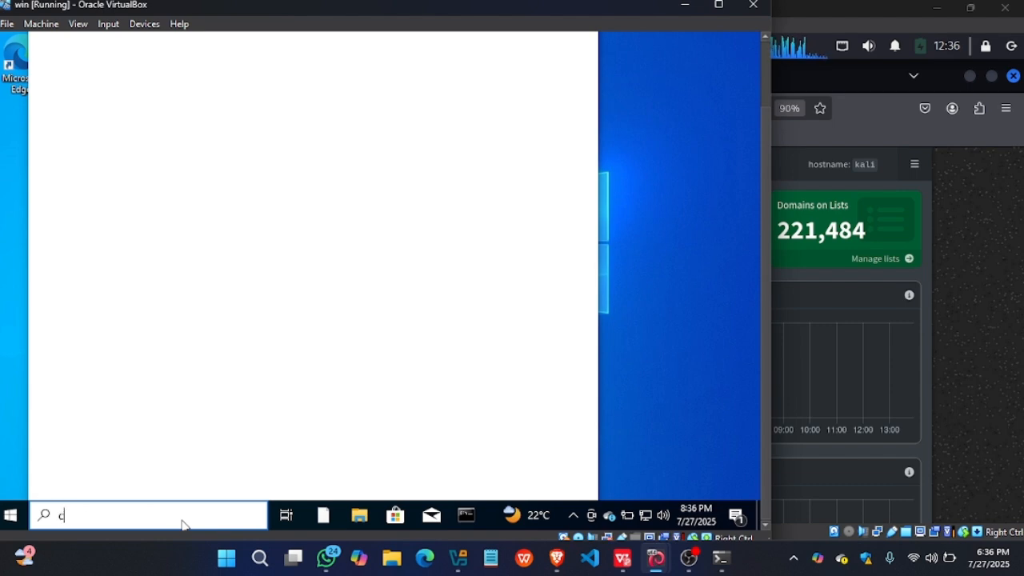
{"action": "type", "text": "onta"}
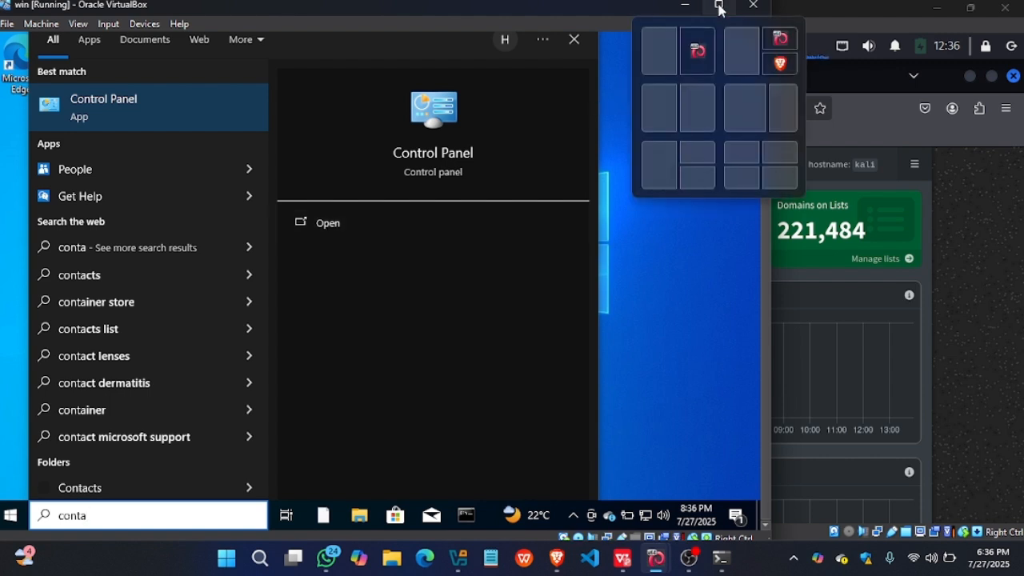
{"action": "key", "text": "BackSpace"}
{"action": "type", "text": "r"}
{"action": "left_click", "coordinate": [392, 138]}
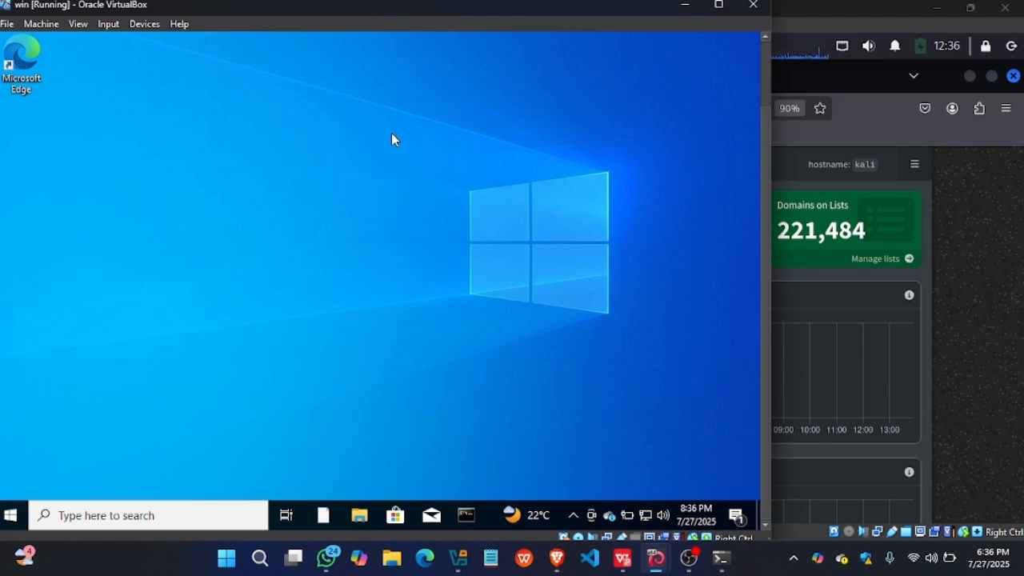
{"action": "left_click_drag", "start_coordinate": [320, 9], "coordinate": [447, 23]}
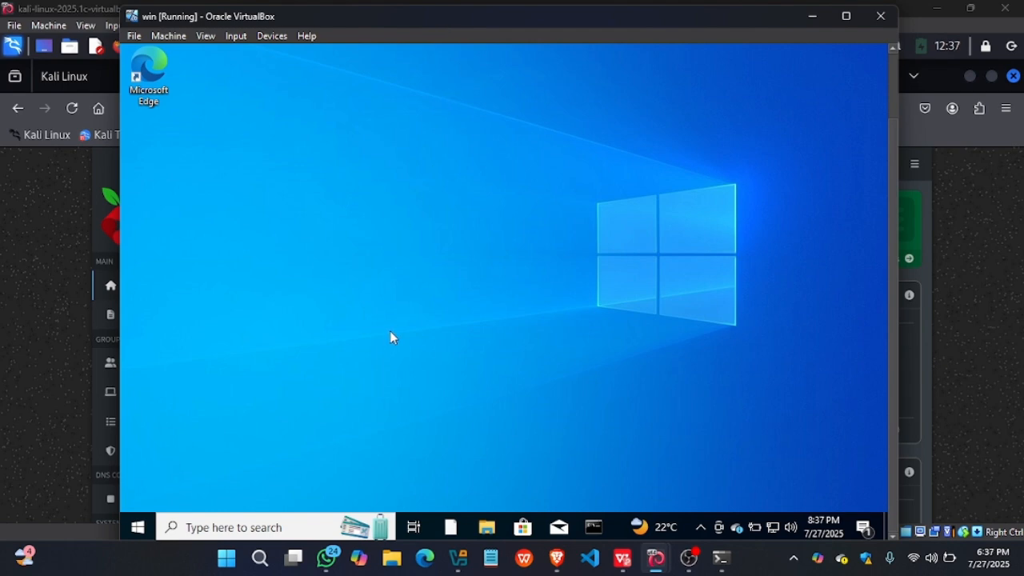
{"action": "left_click", "coordinate": [238, 529]}
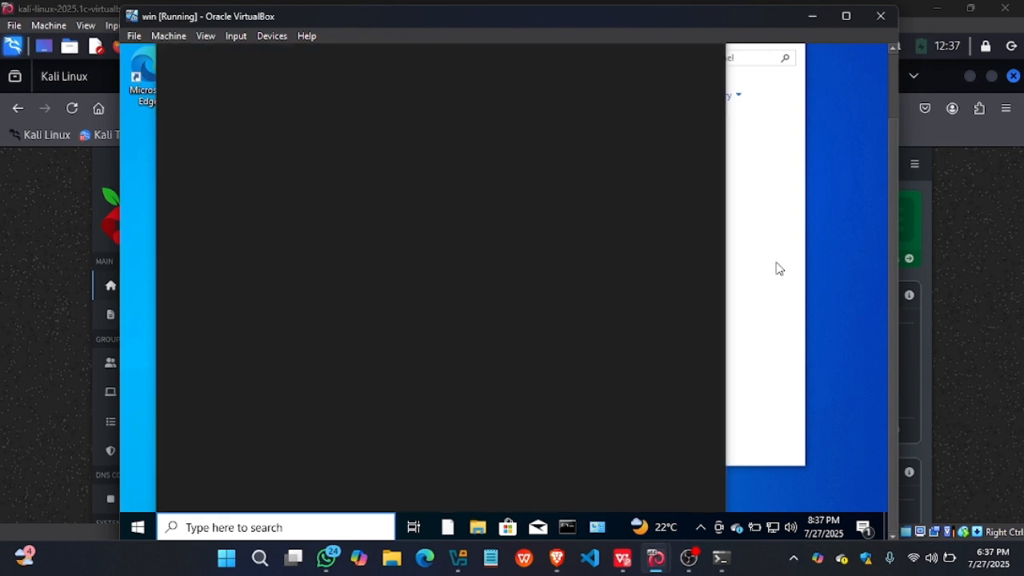
{"action": "left_click", "coordinate": [775, 268]}
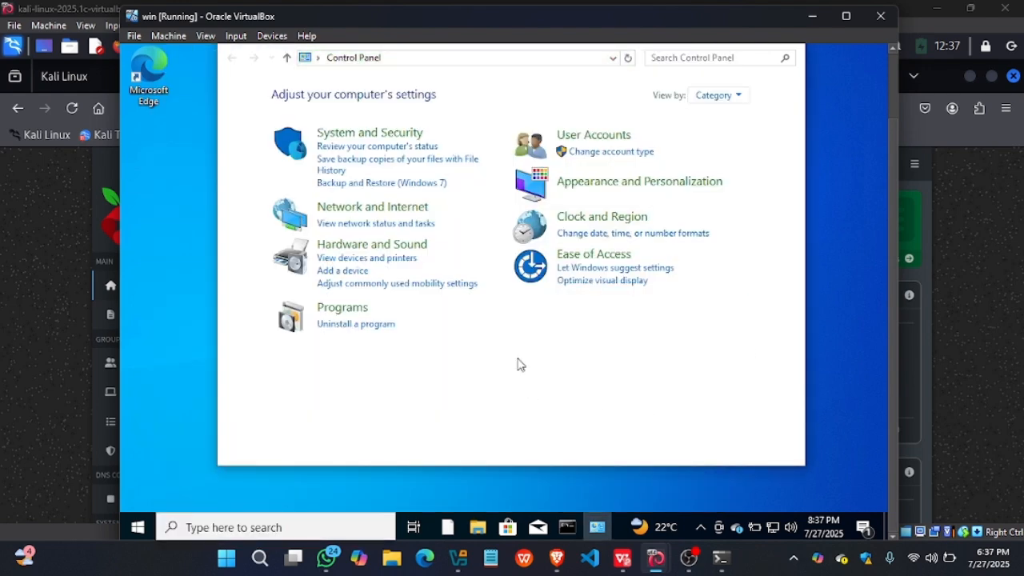
- Go through Network and Sharing Center to the Ethernet adapter's properties and open its Internet Protocol Version 4 (TCP/IPv4) properties
{"action": "left_click", "coordinate": [380, 216]}
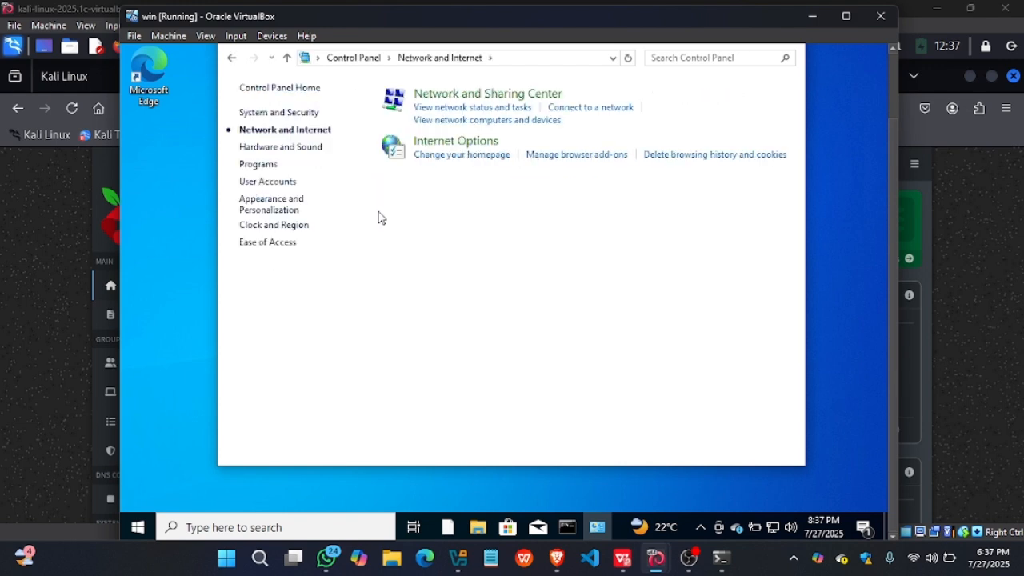
{"action": "left_click", "coordinate": [450, 95]}
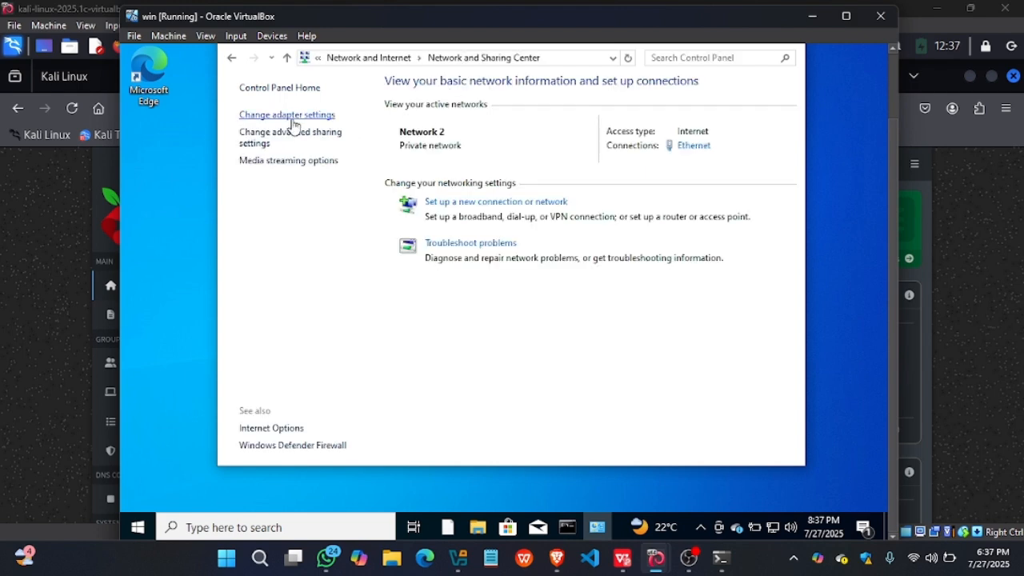
{"action": "left_click", "coordinate": [293, 118]}
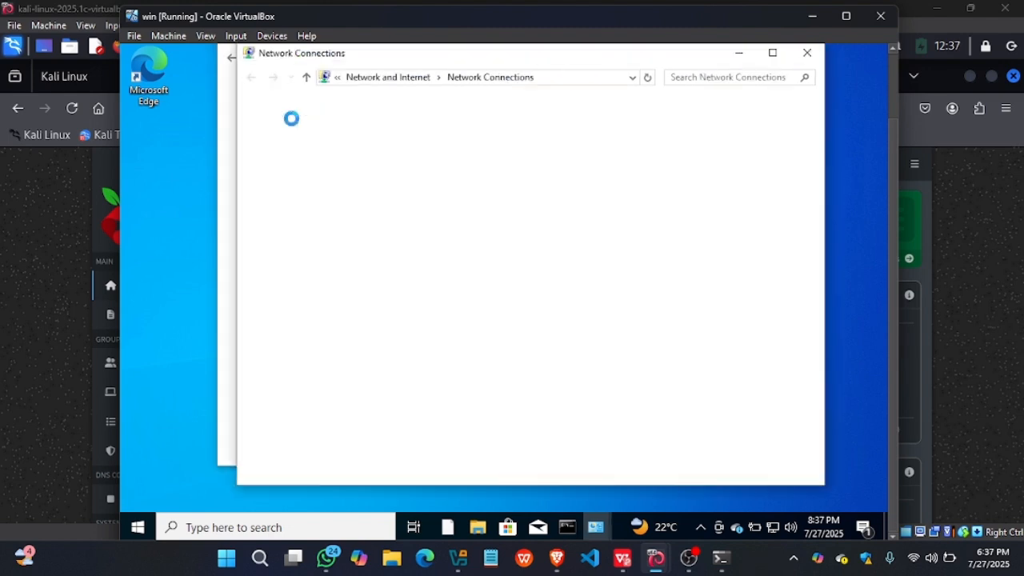
{"action": "right_click", "coordinate": [326, 144]}
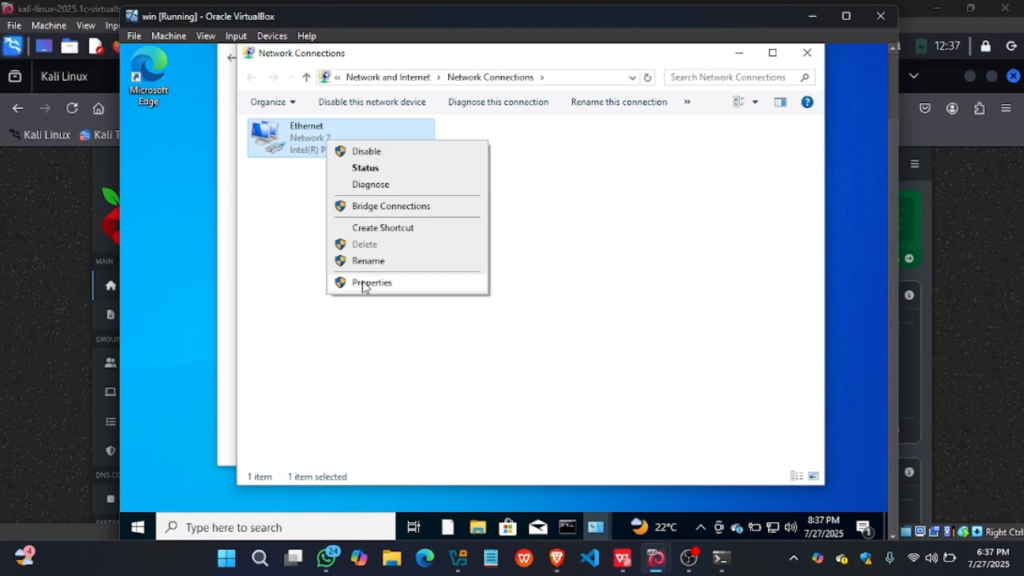
{"action": "left_click", "coordinate": [364, 283]}
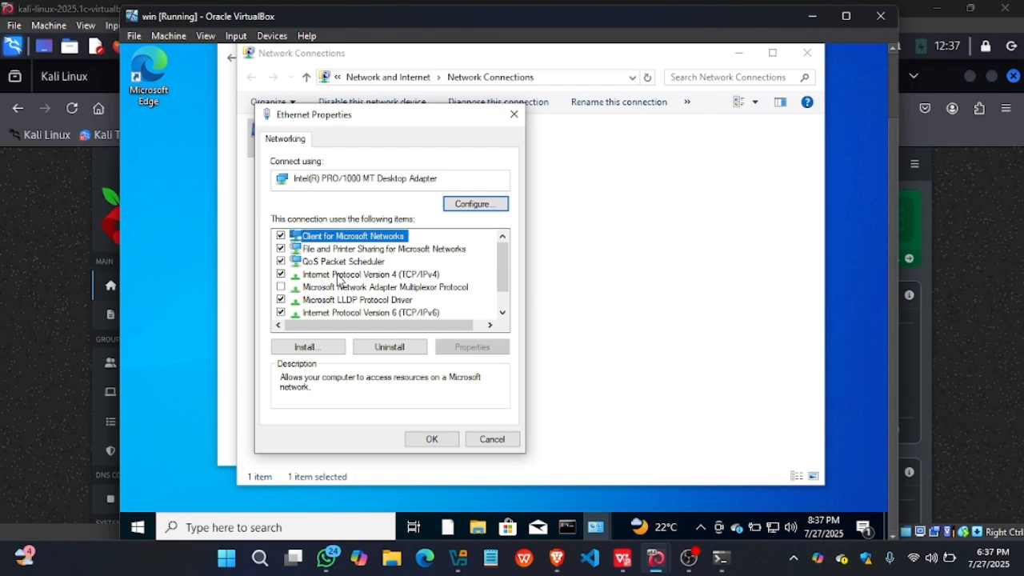
{"action": "double_click", "coordinate": [337, 278]}
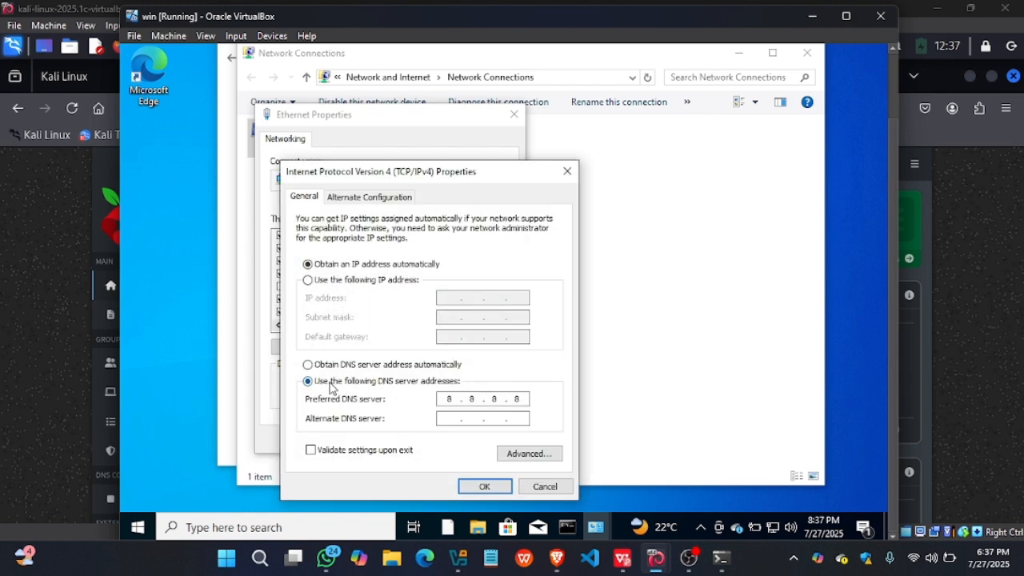
- Set the preferred DNS server in the IPv4 properties to 192.168.43.51
{"action": "left_click", "coordinate": [455, 404]}
{"action": "type", "text": "192 . 168 . 43 "}
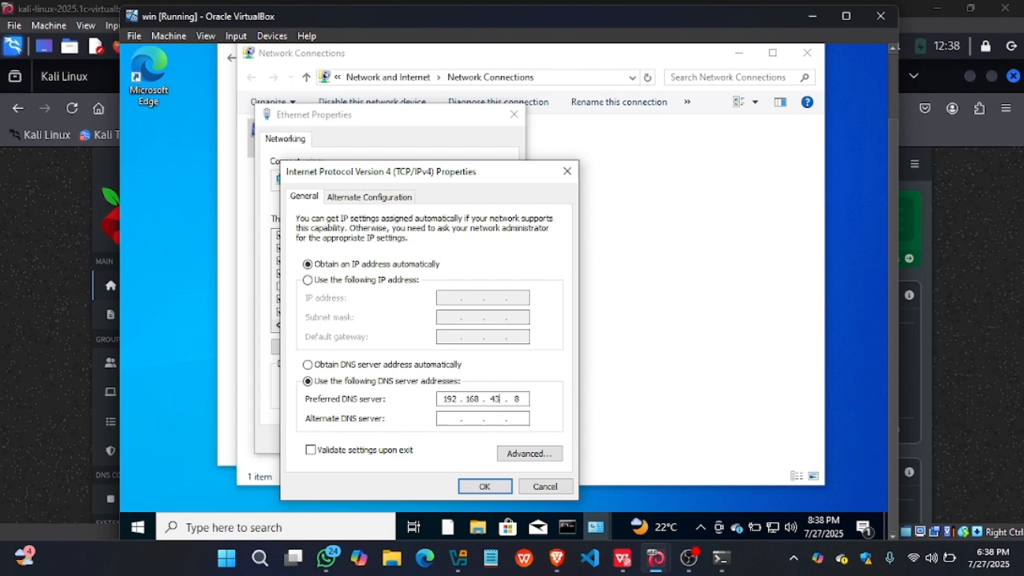
{"action": "type", "text": ". 51"}
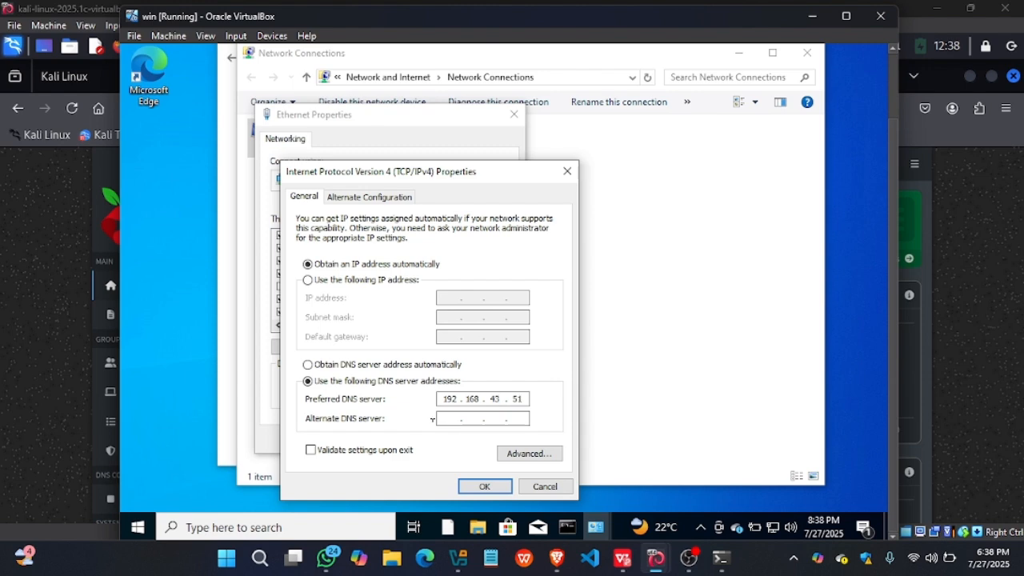
- Check the Pi-hole server's IP address in the Kali browser's address and return to the Windows virtual machine
{"action": "left_click", "coordinate": [43, 293]}
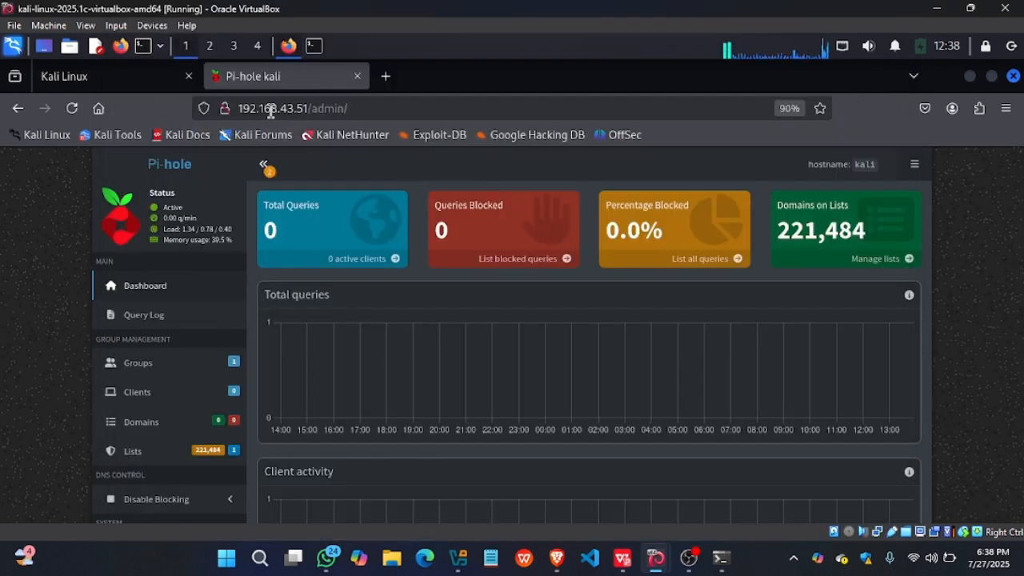
{"action": "left_click_drag", "start_coordinate": [308, 108], "coordinate": [233, 110]}
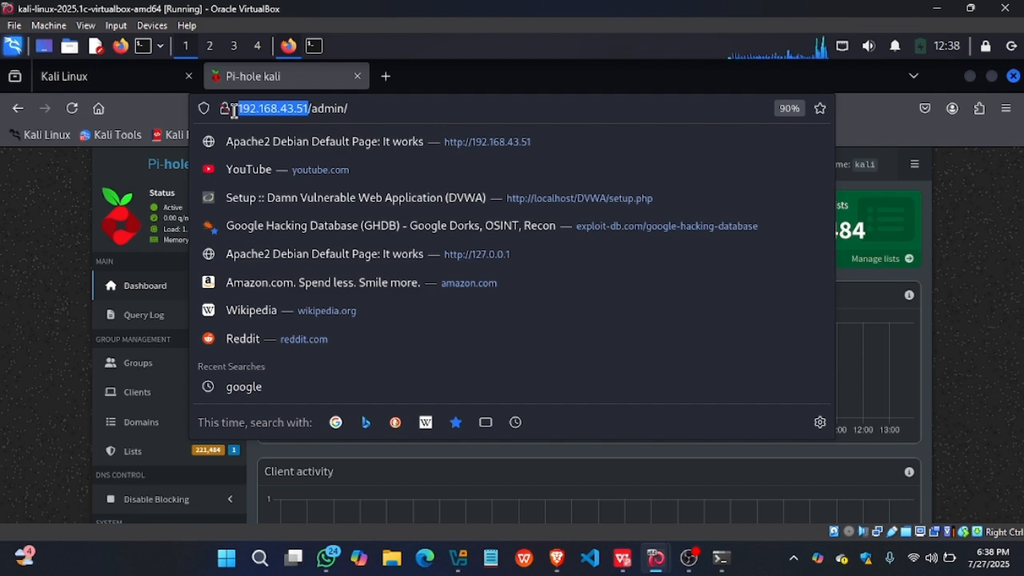
{"action": "mouse_move", "coordinate": [653, 565]}
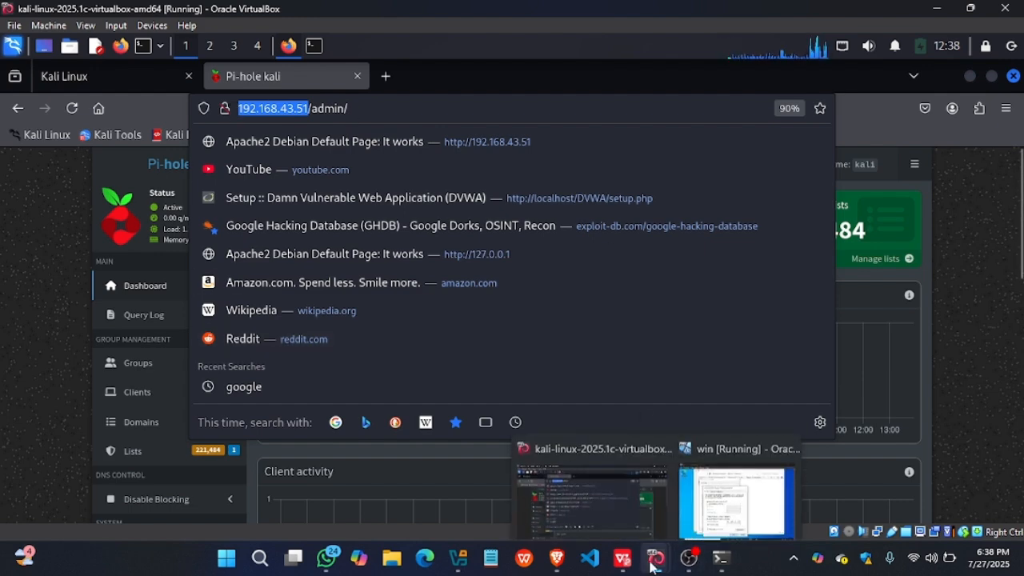
{"action": "left_click", "coordinate": [732, 475]}
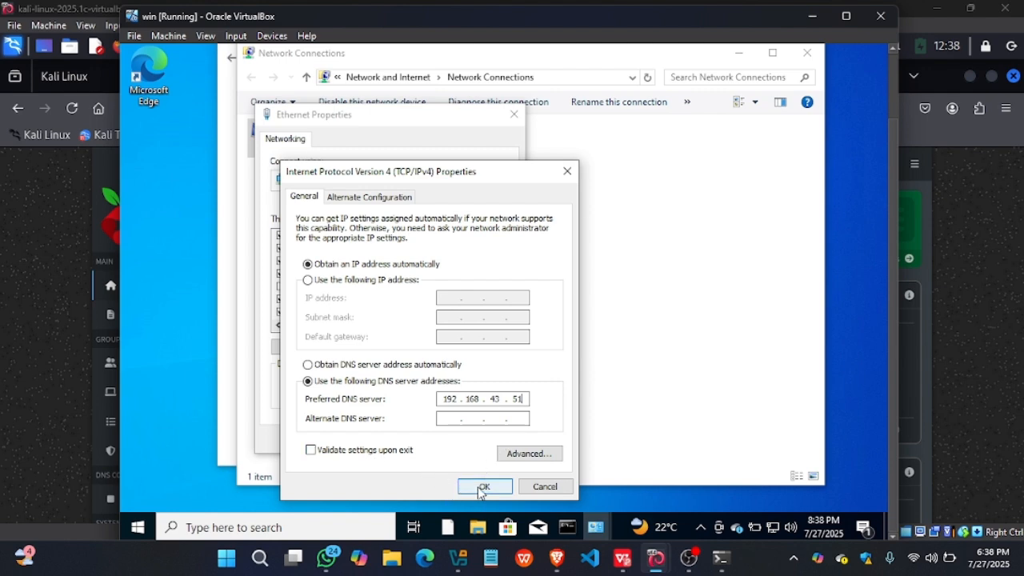
- Apply the IPv4 and Ethernet adapter settings in the Windows virtual machine and close its Network Connections window
{"action": "left_click", "coordinate": [478, 487]}
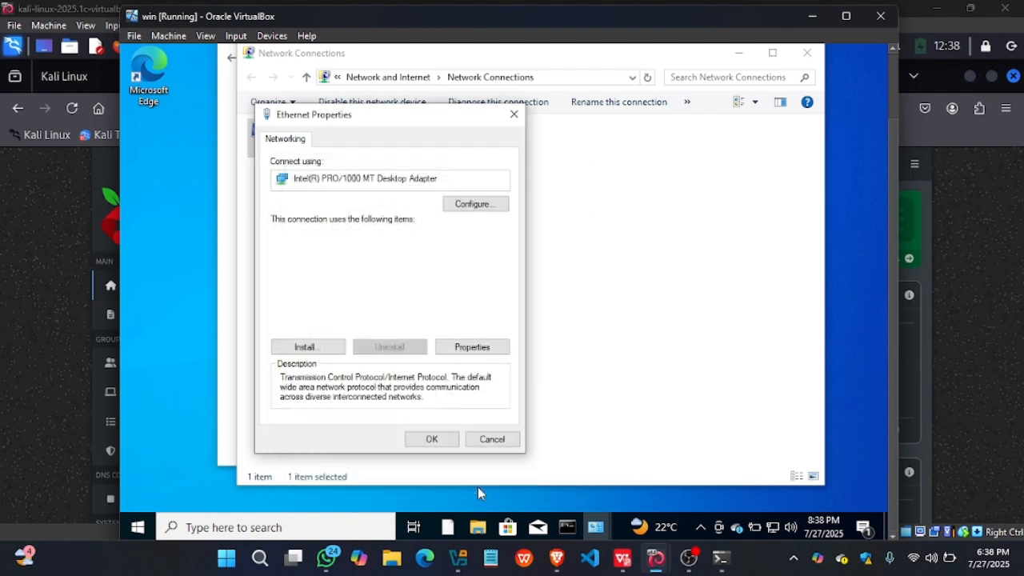
{"action": "left_click", "coordinate": [431, 439]}
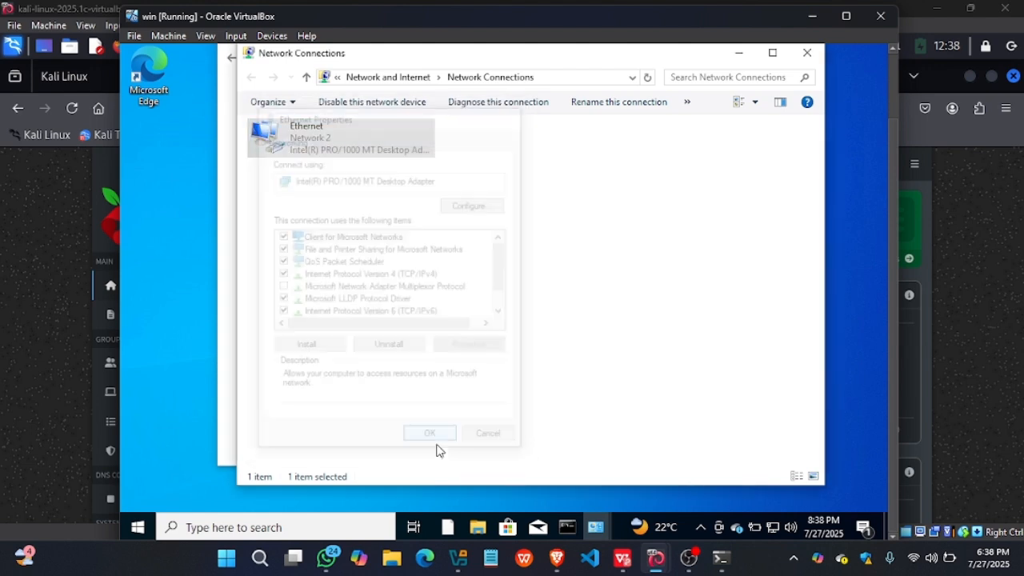
{"action": "left_click", "coordinate": [806, 54]}
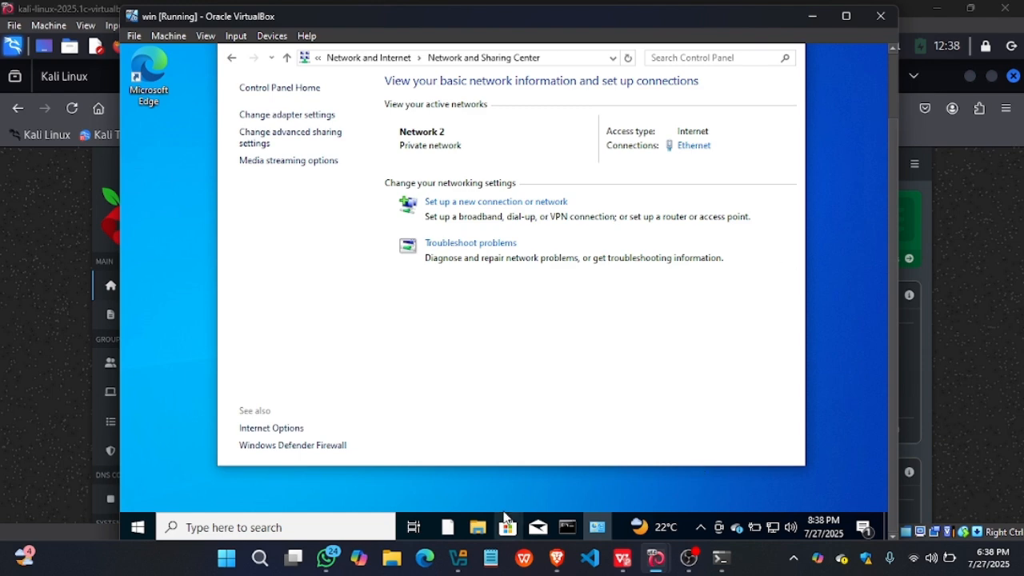
- Search for Control Panel on the host computer and open it
{"action": "left_click", "coordinate": [263, 558]}
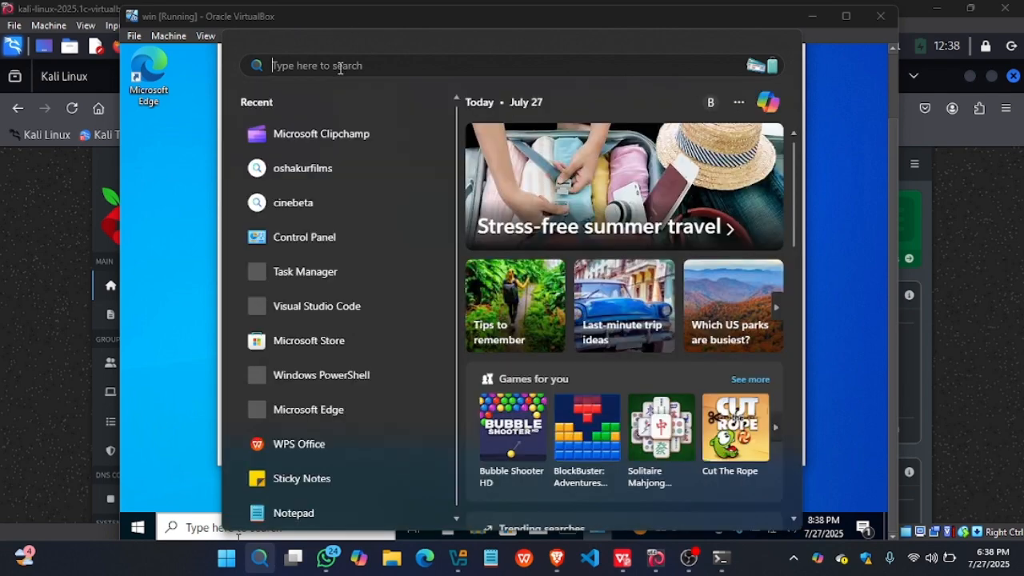
{"action": "type", "text": "co"}
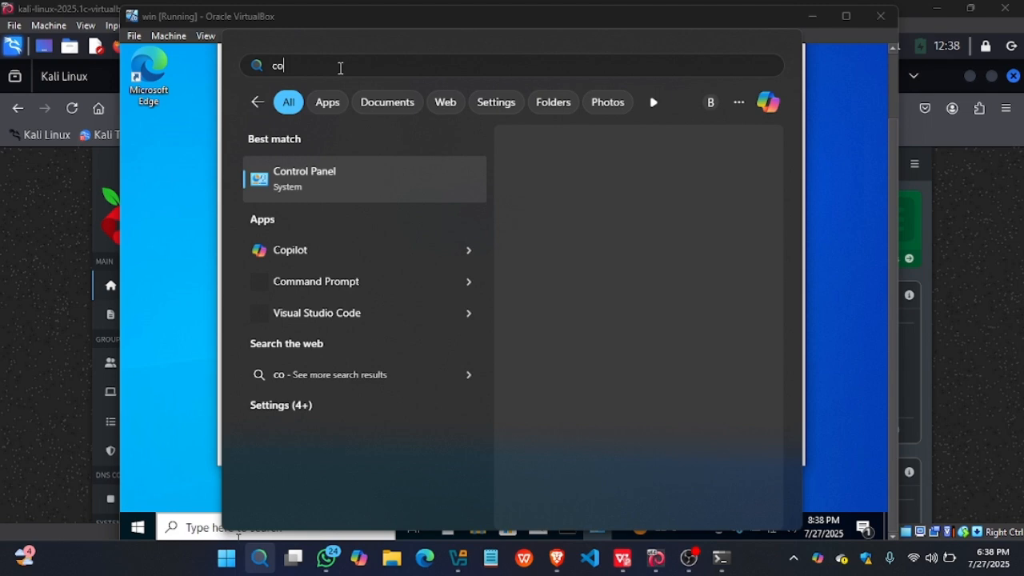
{"action": "type", "text": "ntr"}
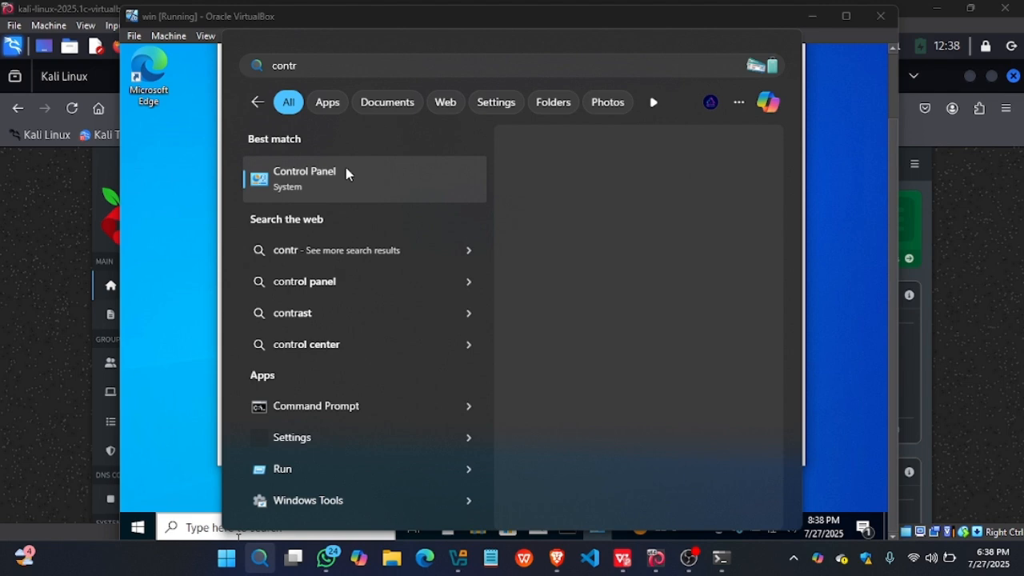
{"action": "left_click", "coordinate": [346, 174]}
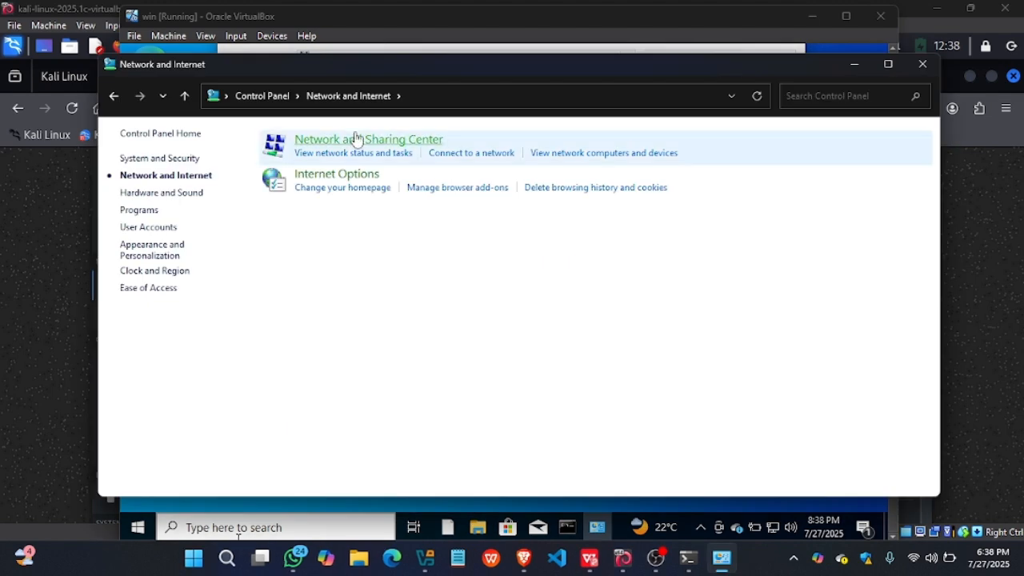
- Go through the host's Network and Sharing Center to the Wi-Fi adapter's properties and open its Internet Protocol Version 4 (TCP/IPv4) properties
{"action": "left_click", "coordinate": [356, 139]}
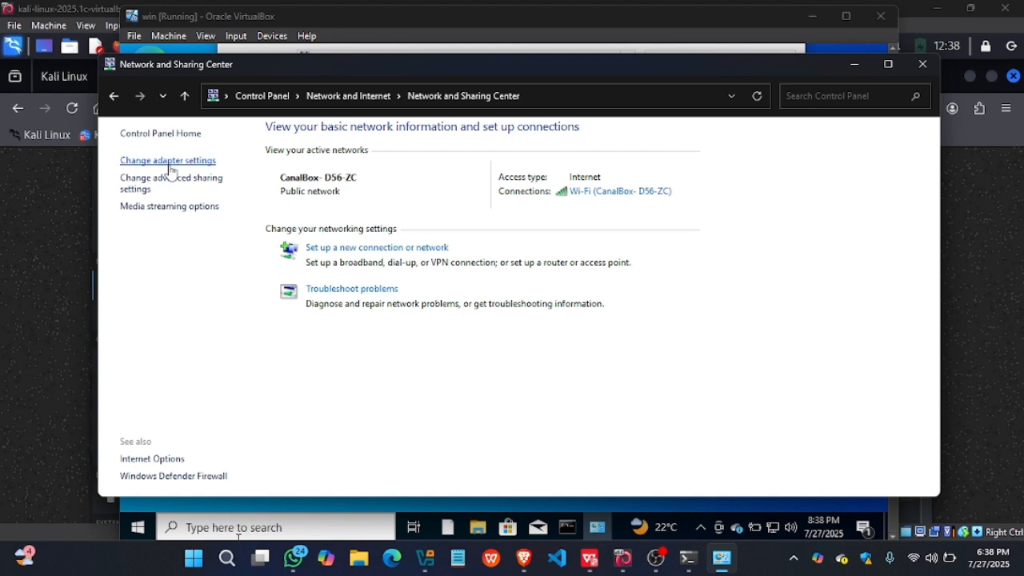
{"action": "left_click", "coordinate": [168, 162]}
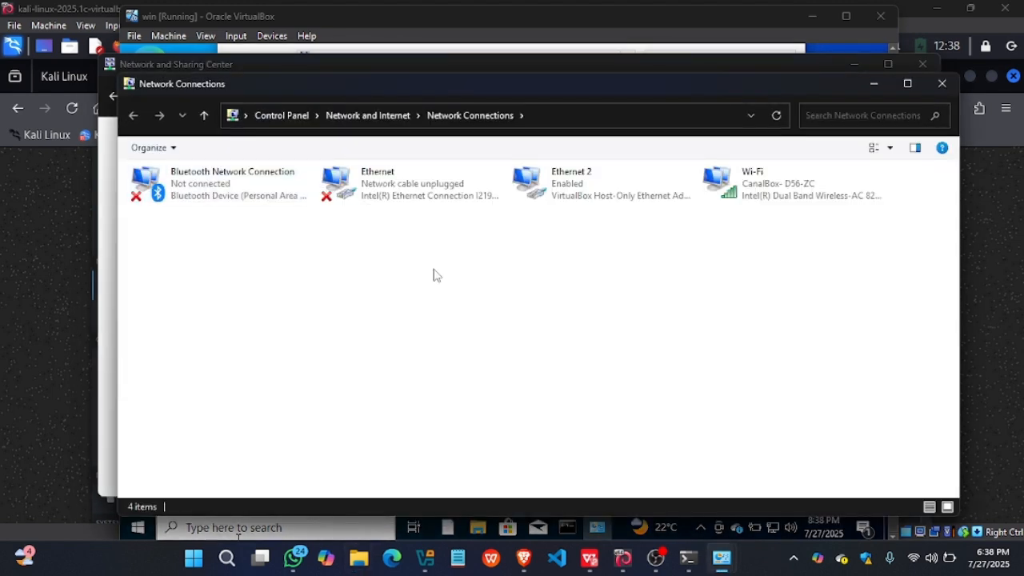
{"action": "left_click", "coordinate": [738, 200]}
{"action": "right_click", "coordinate": [738, 200]}
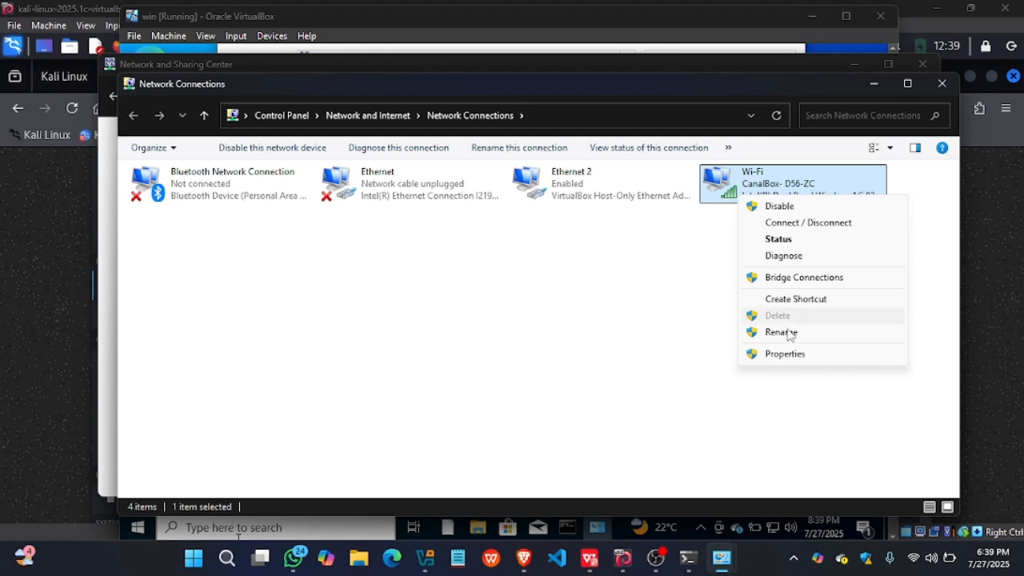
{"action": "left_click", "coordinate": [779, 354]}
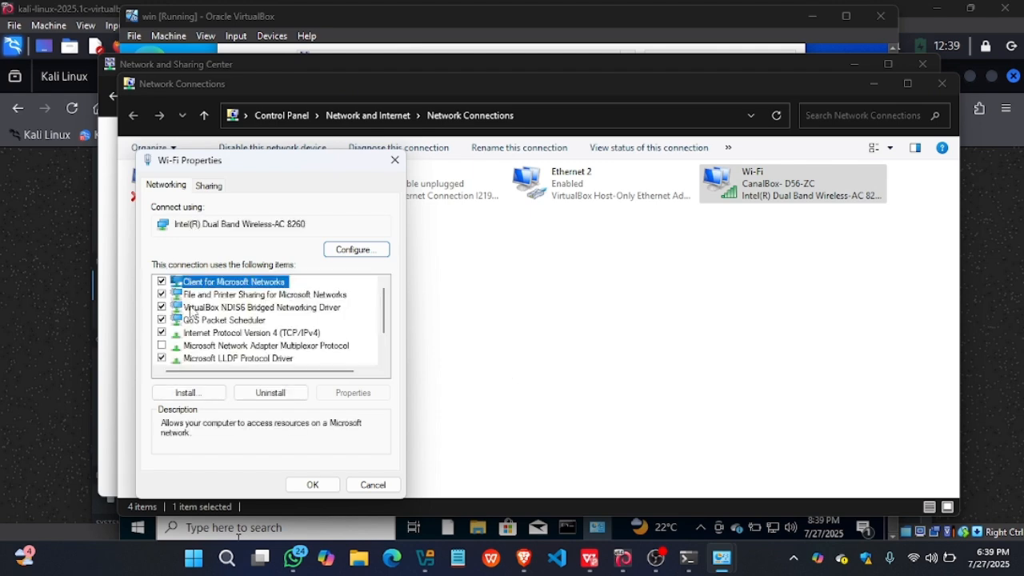
{"action": "double_click", "coordinate": [200, 332]}
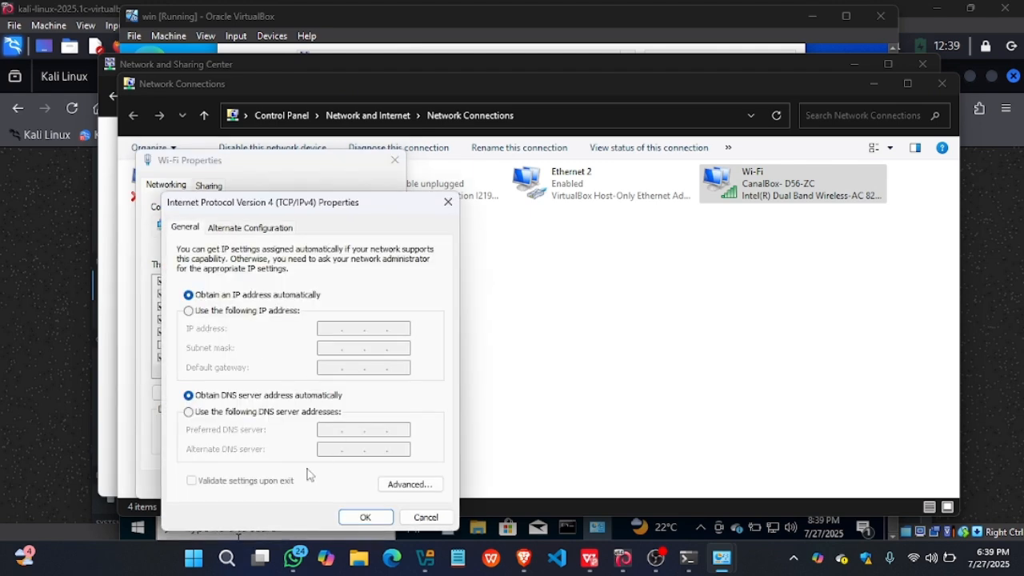
- Set the host Wi-Fi adapter's preferred DNS server to 192.168.43.51, apply the settings and close Network Connections
{"action": "left_click", "coordinate": [203, 413]}
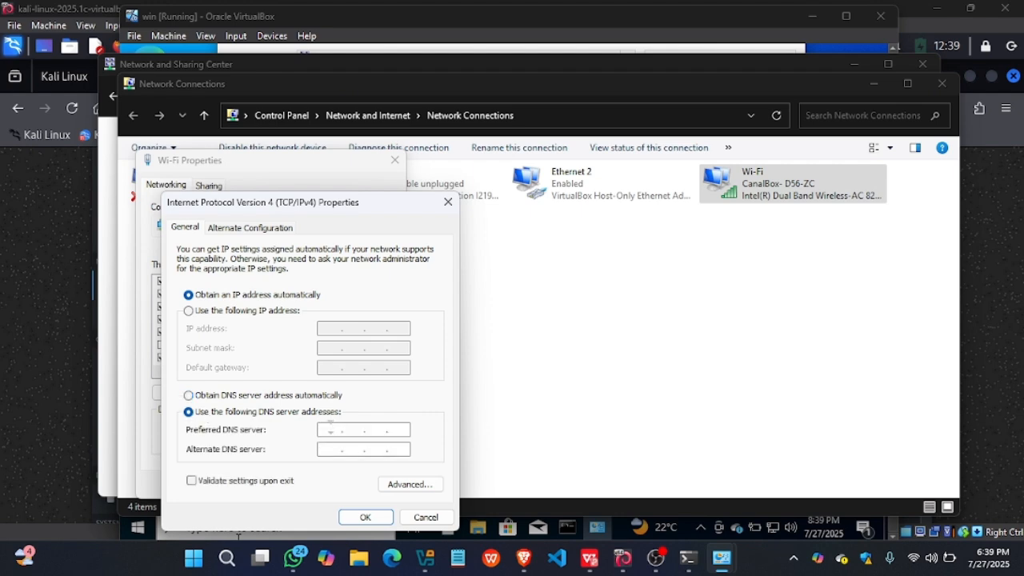
{"action": "left_click", "coordinate": [329, 430]}
{"action": "type", "text": "192 . 168 . 43 . 51"}
{"action": "left_click", "coordinate": [368, 518]}
{"action": "left_click", "coordinate": [311, 484]}
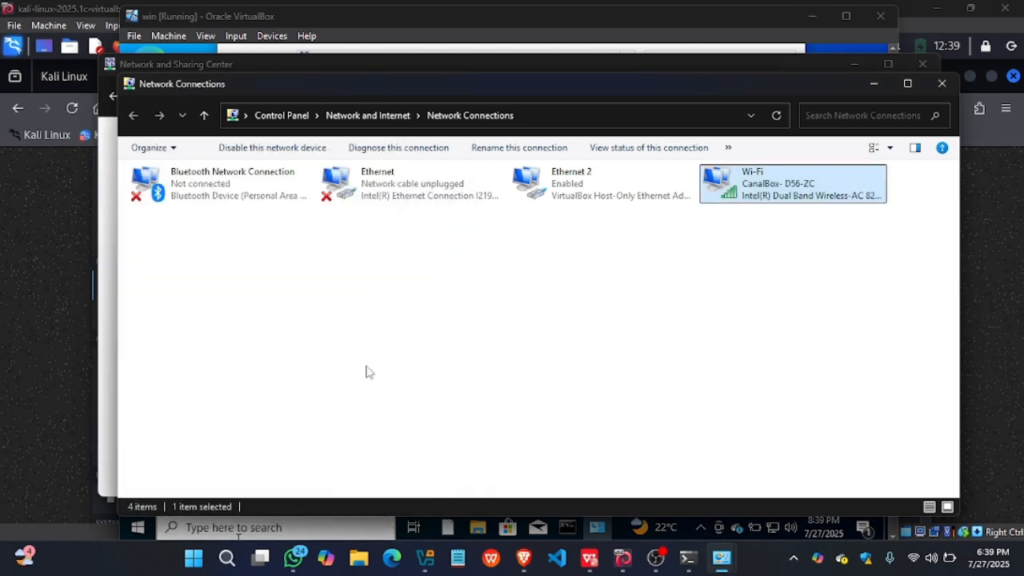
{"action": "left_click", "coordinate": [940, 84]}
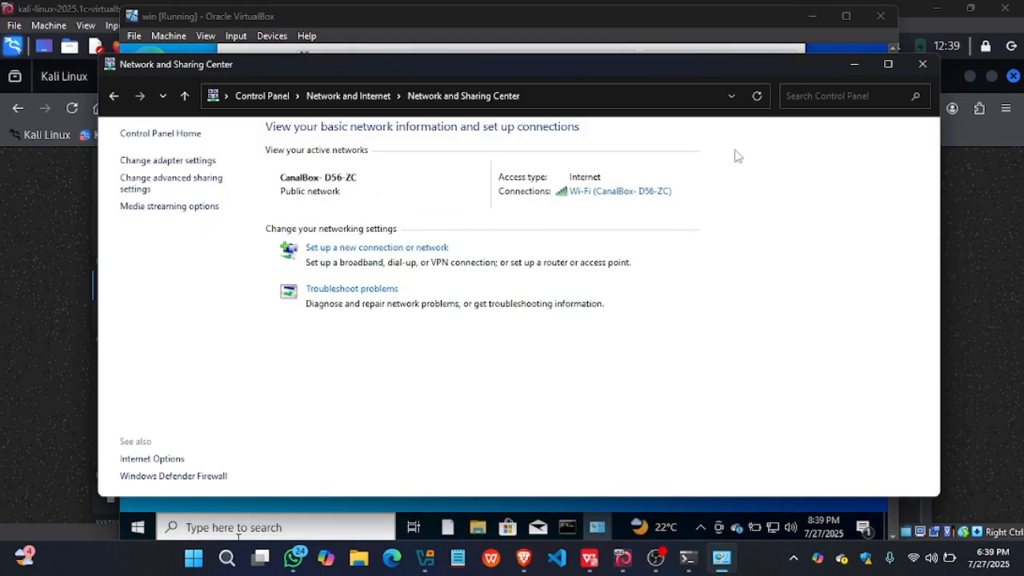
- Review the Kali and Windows virtual machines in VirtualBox Manager, then minimize the manager
{"action": "left_click_drag", "start_coordinate": [605, 68], "coordinate": [704, 160]}
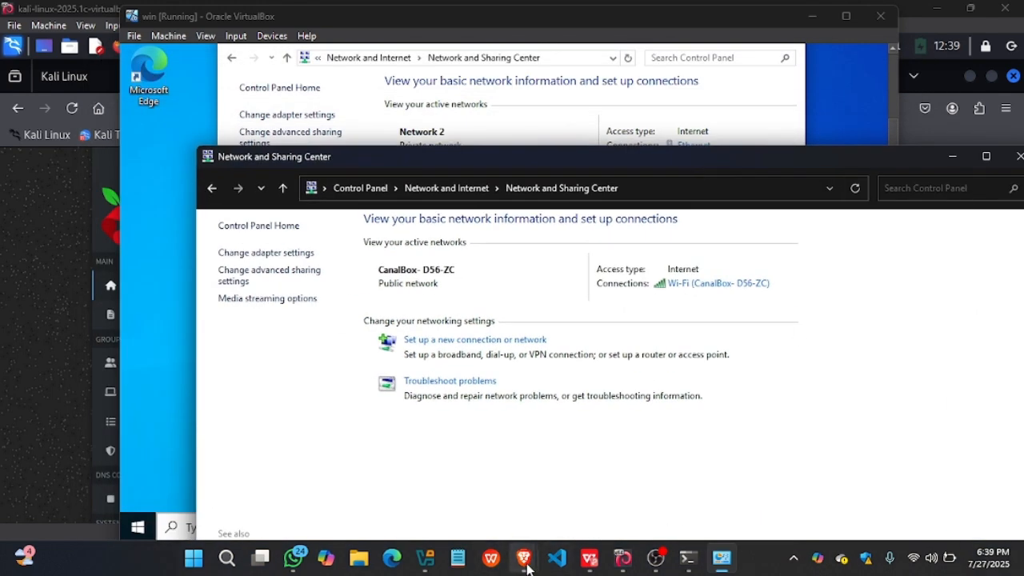
{"action": "mouse_move", "coordinate": [491, 566]}
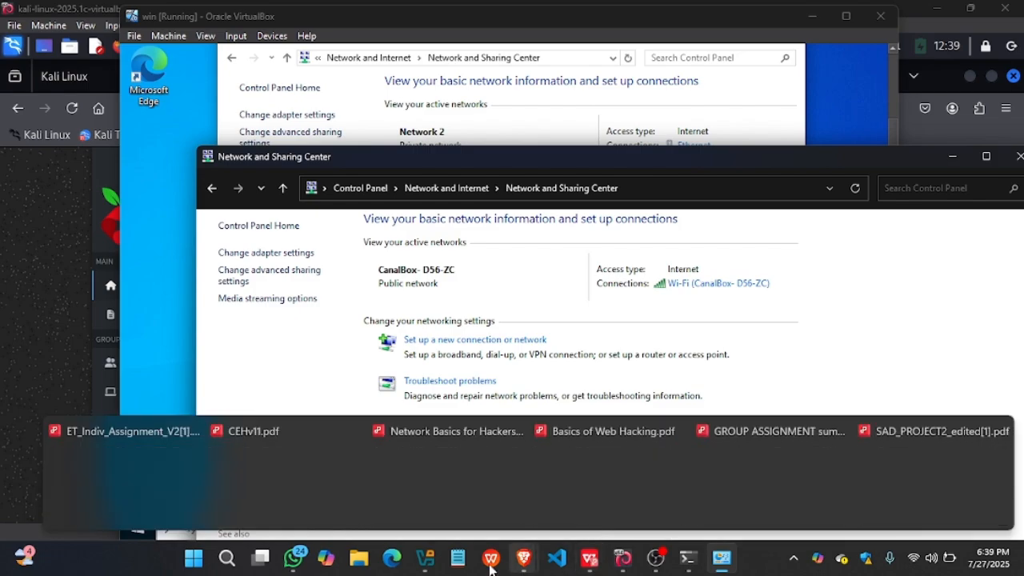
{"action": "mouse_move", "coordinate": [420, 565]}
{"action": "left_click", "coordinate": [447, 482]}
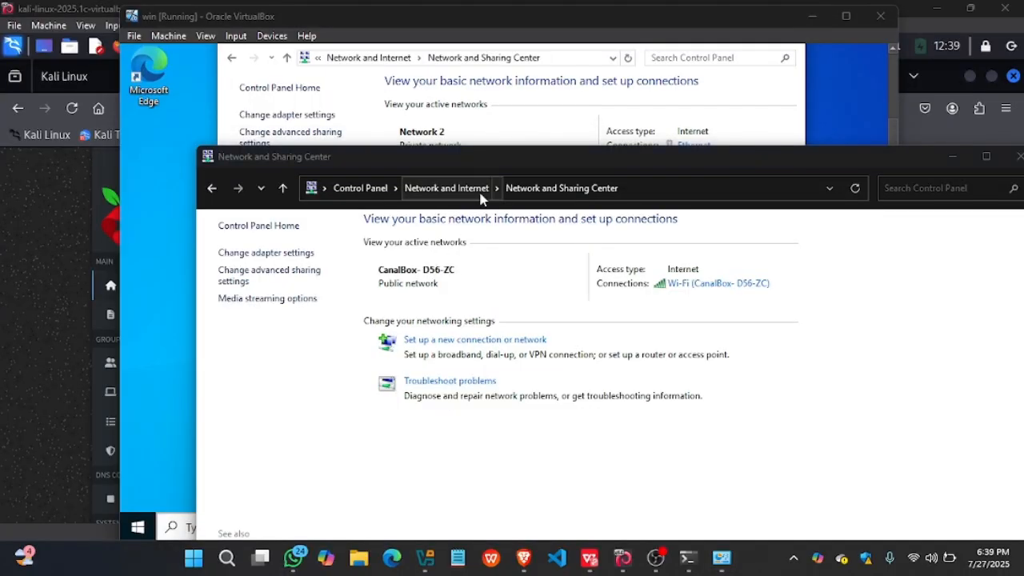
{"action": "left_click", "coordinate": [425, 557]}
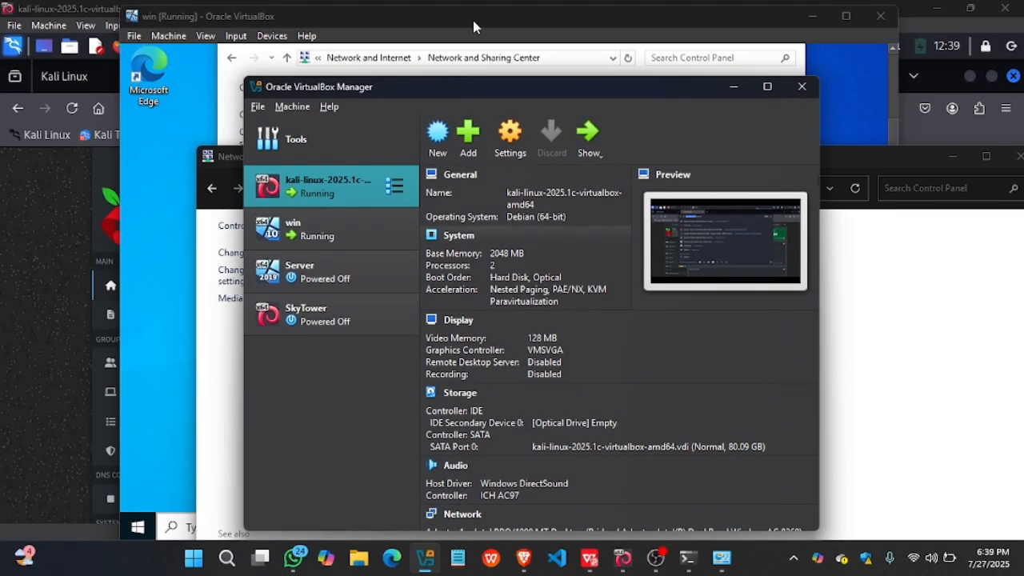
{"action": "left_click_drag", "start_coordinate": [435, 83], "coordinate": [396, 43]}
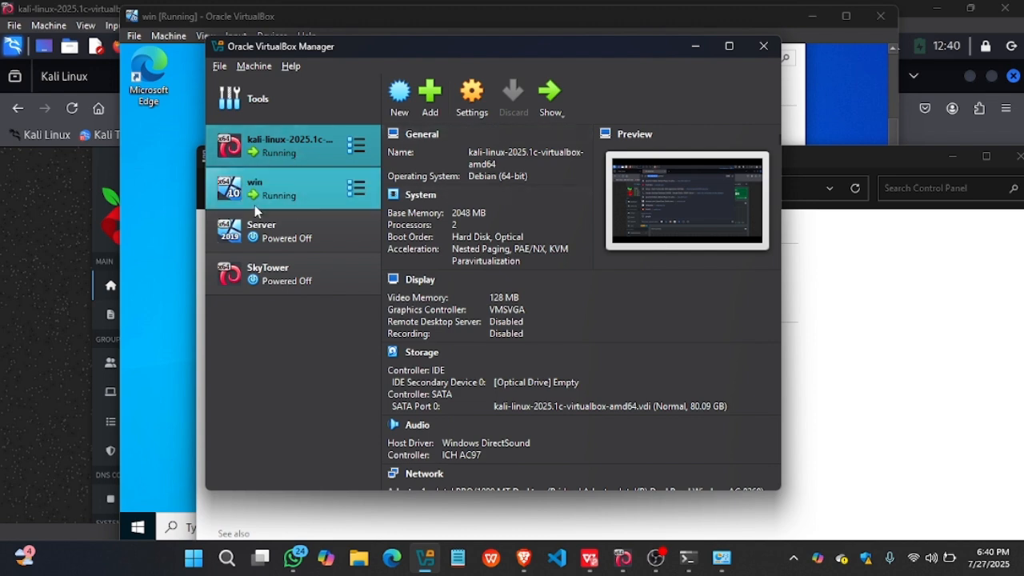
{"action": "left_click", "coordinate": [697, 47]}
- Close the Network and Sharing Center windows on the host and in the Windows virtual machine
{"action": "left_click_drag", "start_coordinate": [785, 165], "coordinate": [592, 124]}
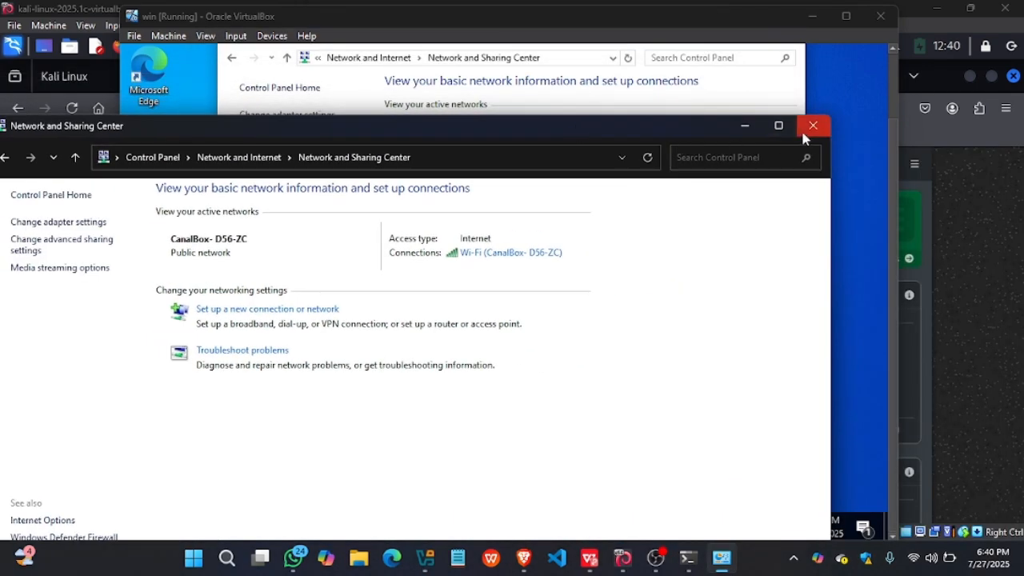
{"action": "left_click", "coordinate": [811, 126]}
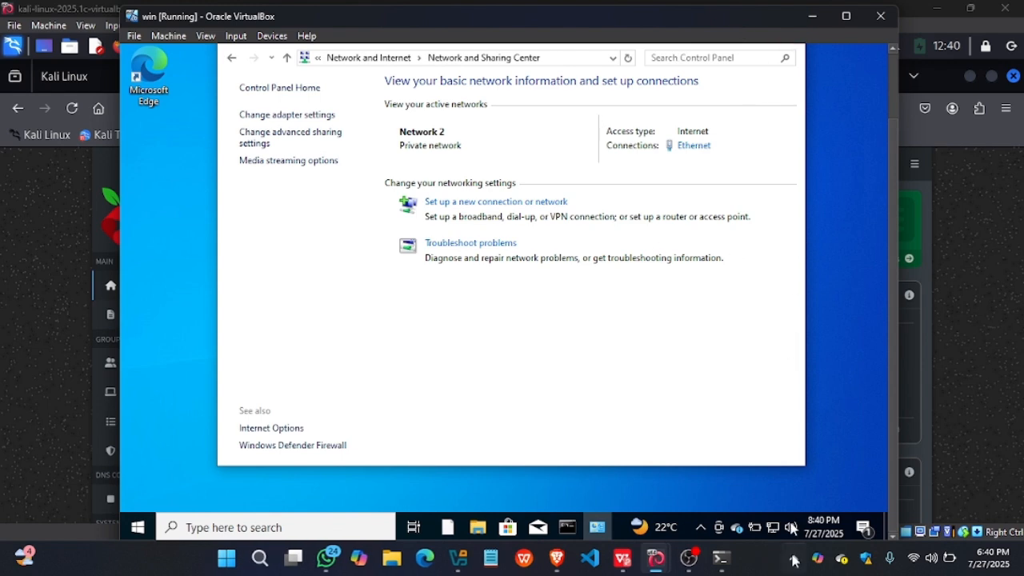
{"action": "scroll", "coordinate": [888, 426], "scroll_direction": "up", "scroll_amount": 3}
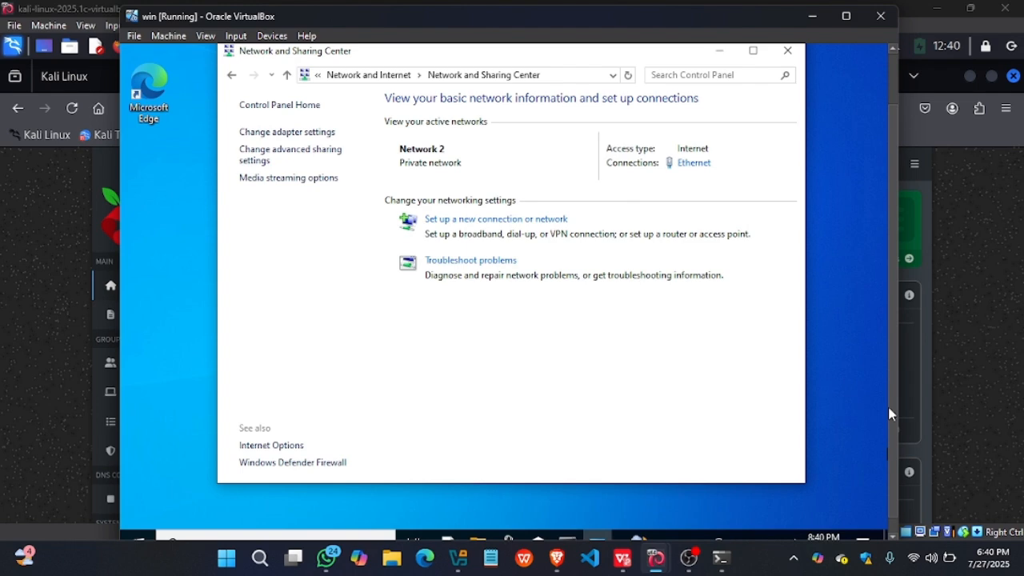
{"action": "left_click", "coordinate": [785, 111]}
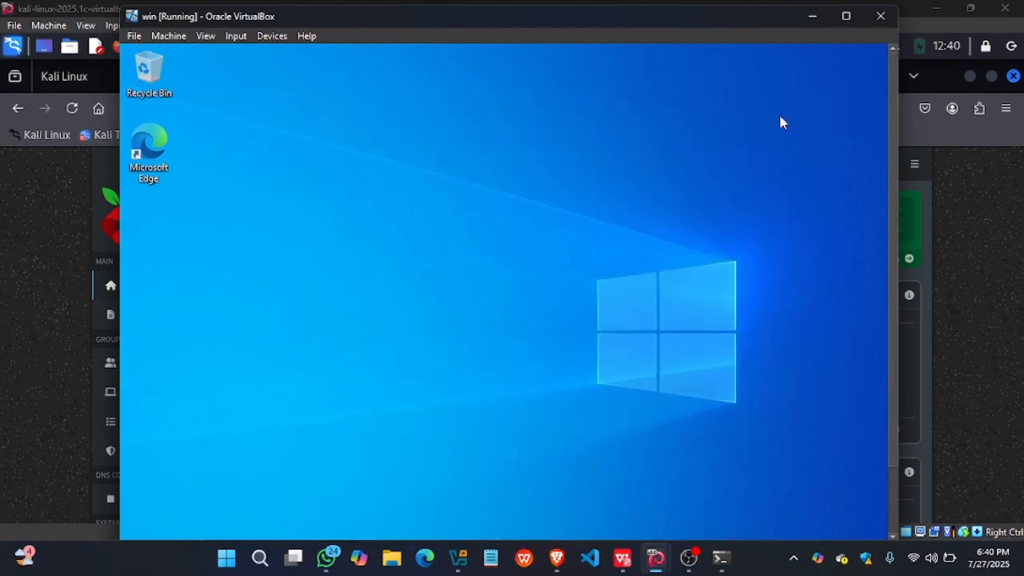
- Switch to the Brave browser on the host and load YouTube in a new tab
{"action": "mouse_move", "coordinate": [560, 557]}
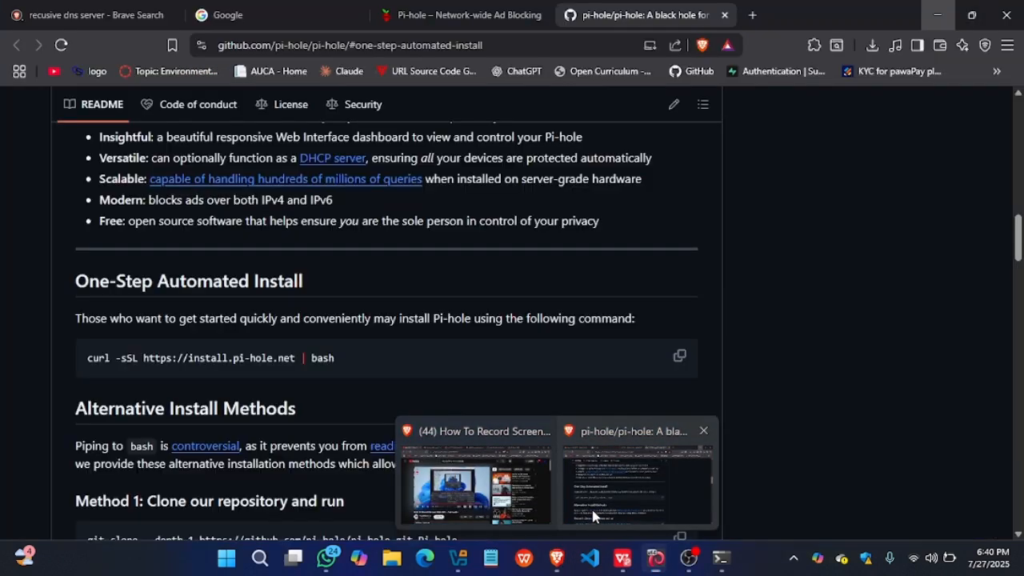
{"action": "left_click", "coordinate": [592, 516]}
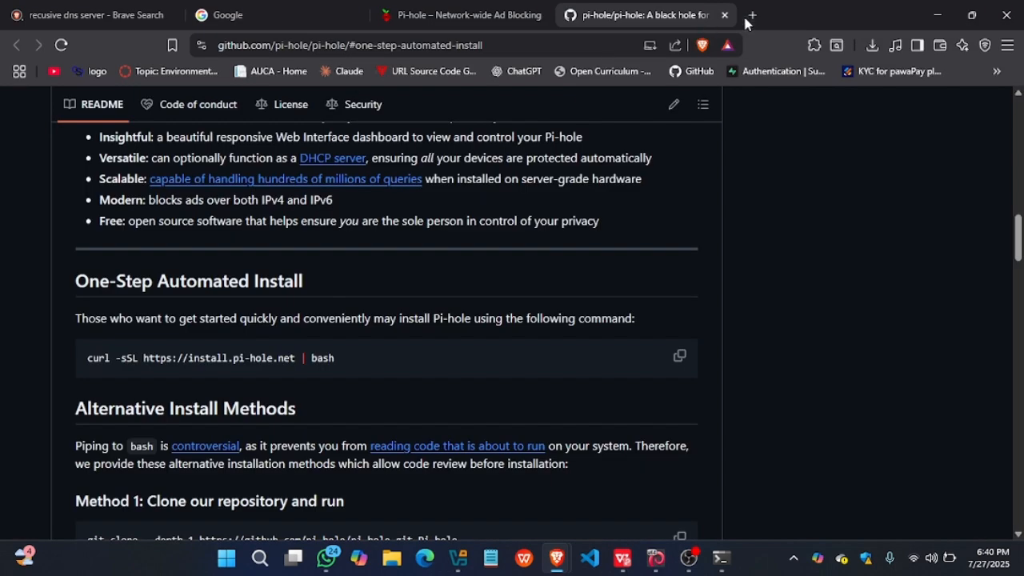
{"action": "left_click", "coordinate": [750, 16]}
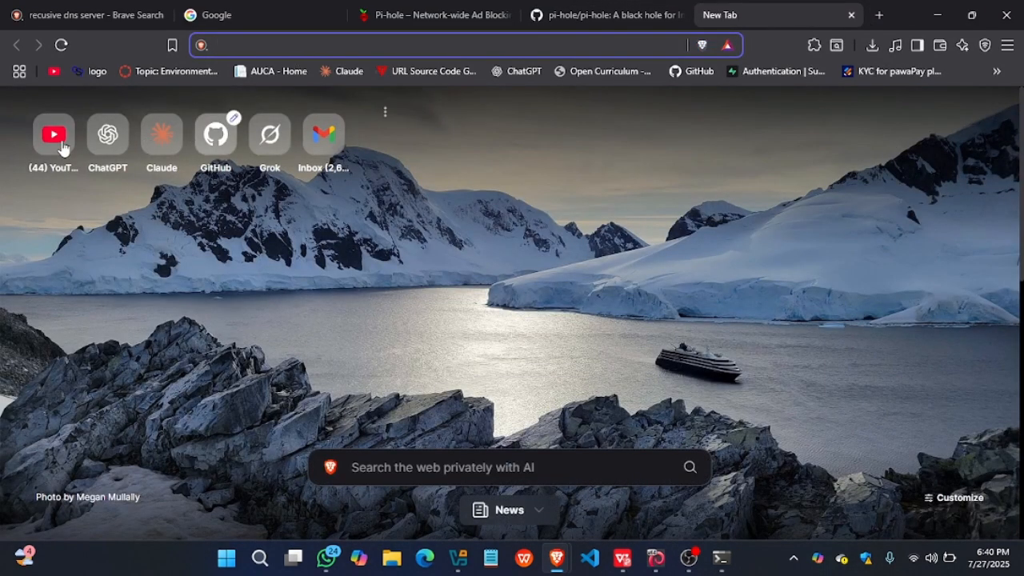
{"action": "left_click", "coordinate": [59, 147]}
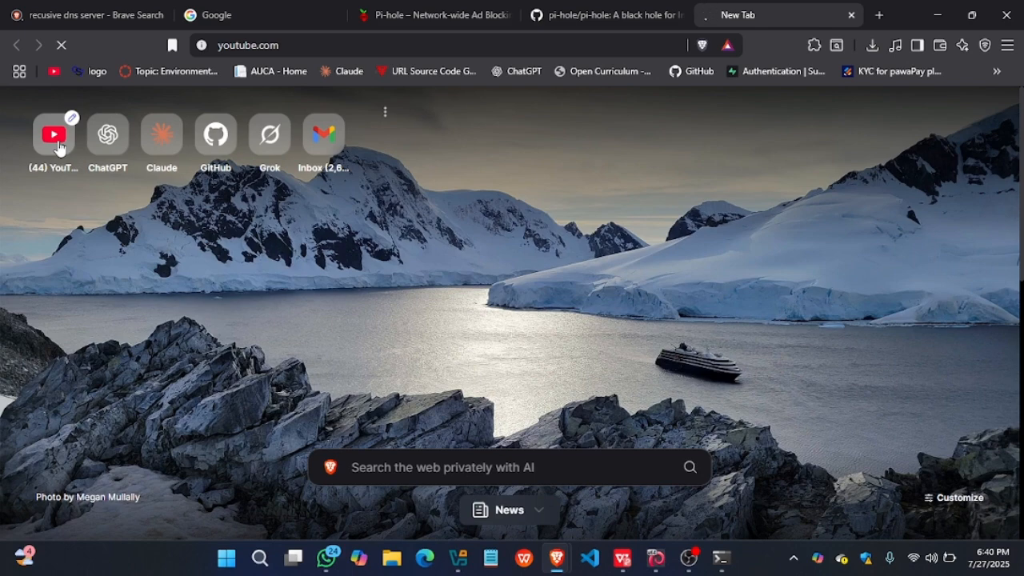
- Check the query counters on the Pi-hole dashboard in the Kali virtual machine and return to the YouTube page in Brave
{"action": "left_click", "coordinate": [654, 560]}
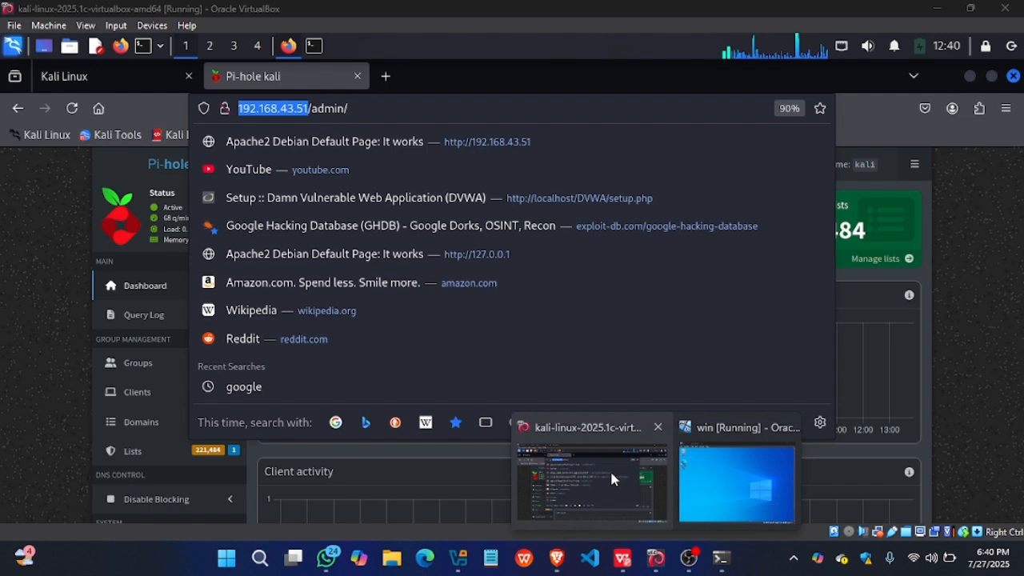
{"action": "left_click", "coordinate": [610, 468]}
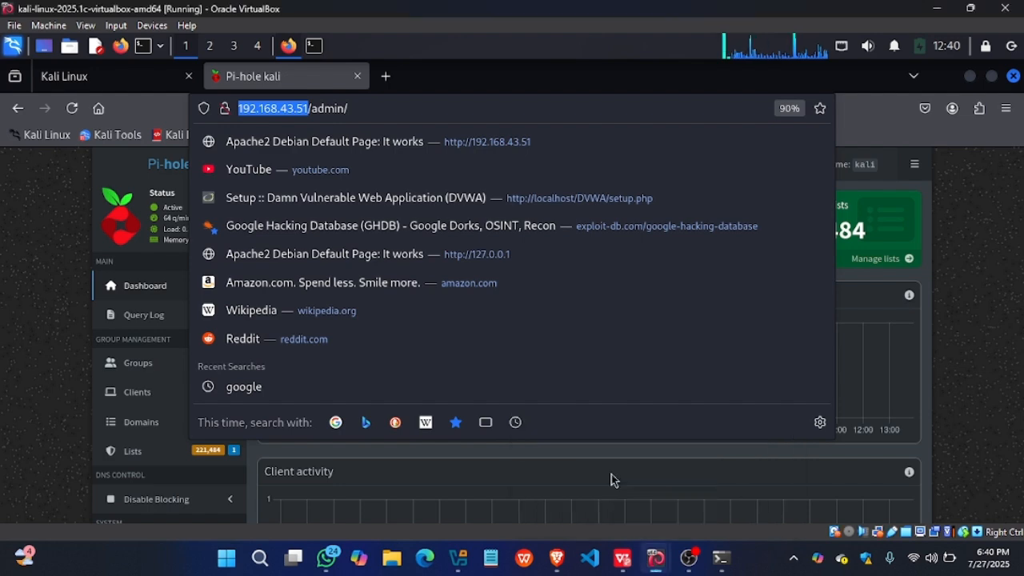
{"action": "left_click", "coordinate": [970, 333]}
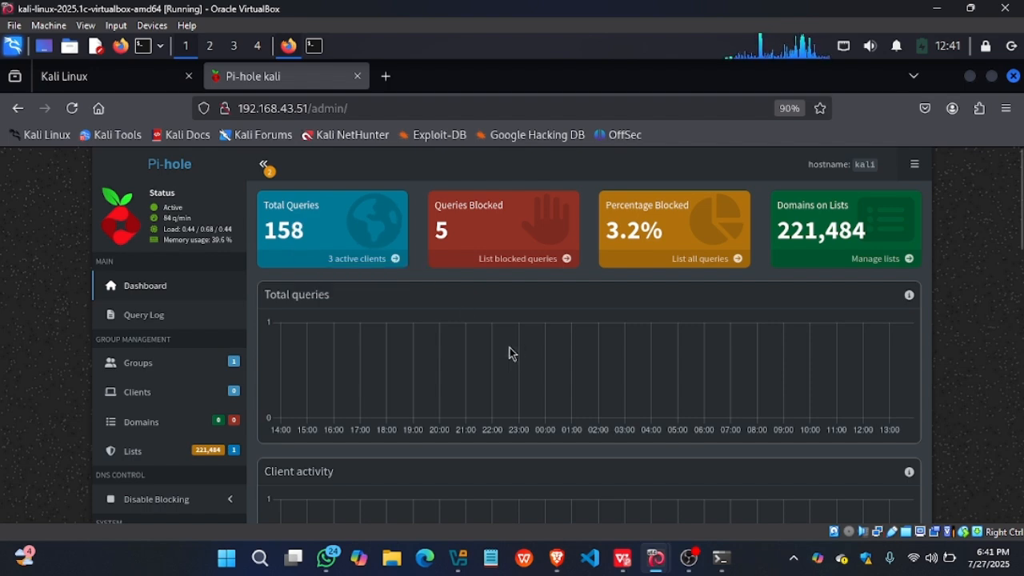
{"action": "mouse_move", "coordinate": [557, 558]}
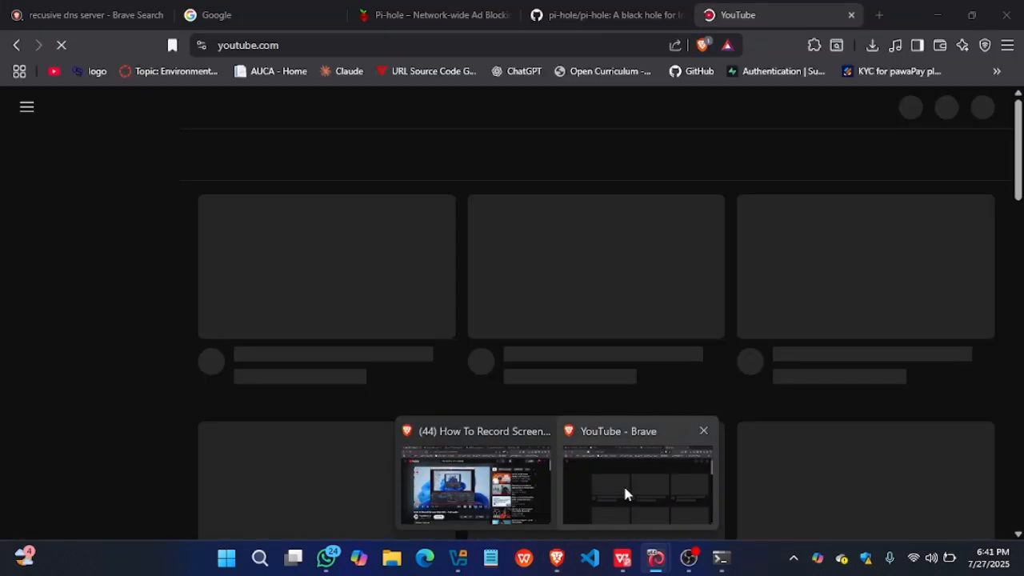
{"action": "left_click", "coordinate": [625, 493]}
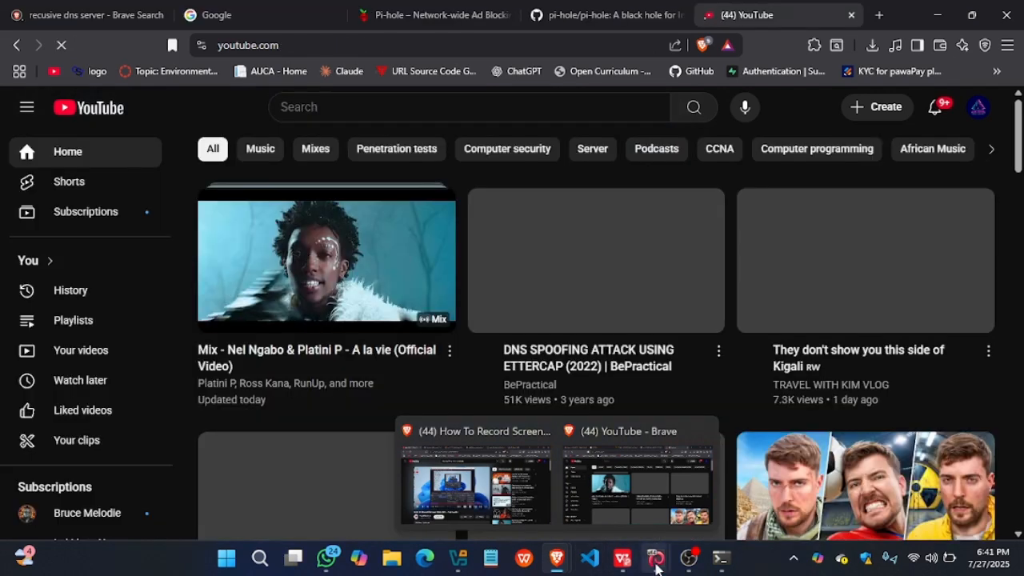
- Return to the Pi-hole dashboard in the Kali virtual machine and bring up the Kali terminal
{"action": "mouse_move", "coordinate": [656, 566]}
{"action": "left_click", "coordinate": [624, 481]}
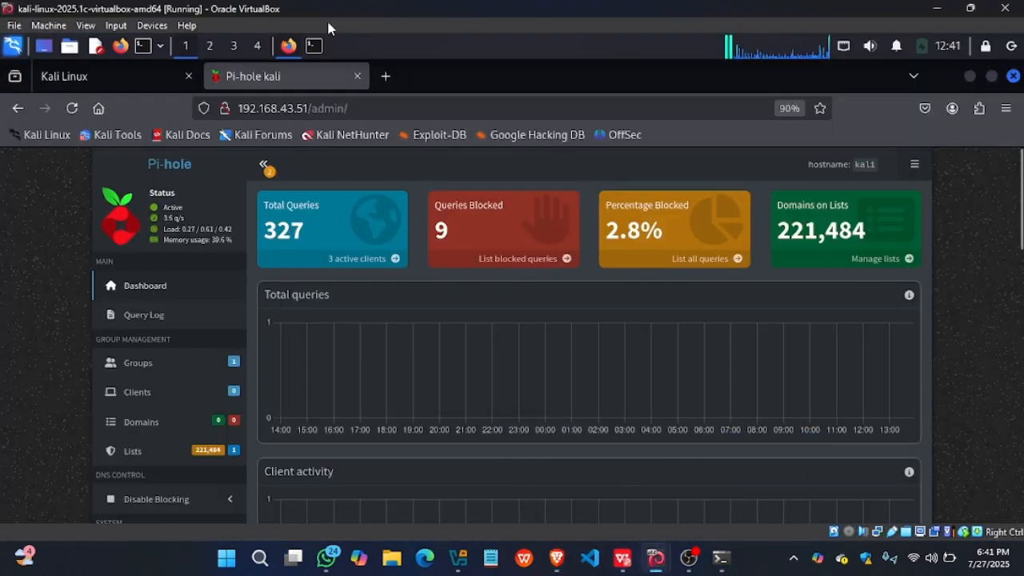
{"action": "left_click", "coordinate": [314, 46]}
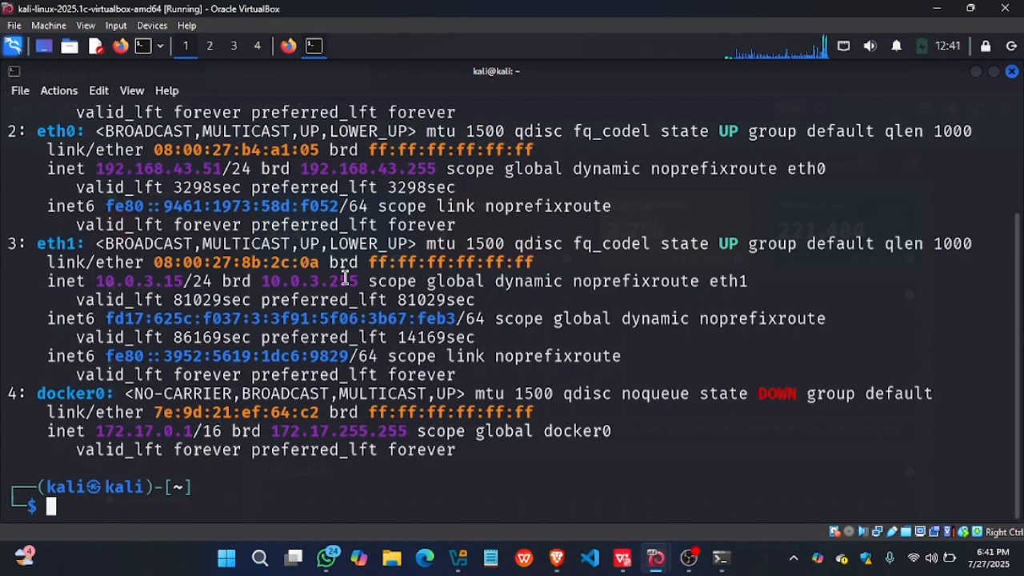
- Start the Apache web server in the Kali terminal with sudo systemctl start apache2
{"action": "type", "text": "sudo sys"}
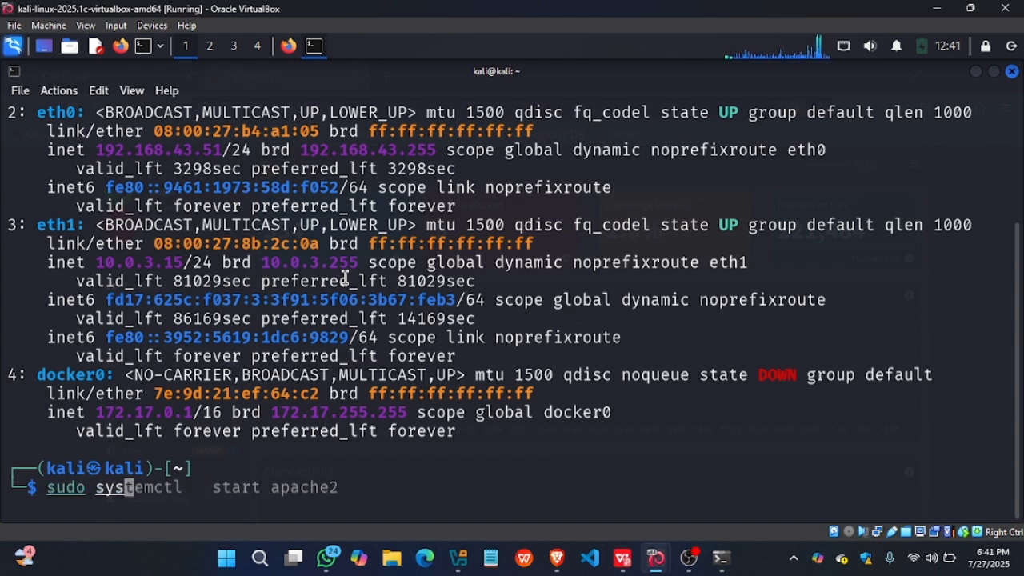
{"action": "key", "text": "Right"}
{"action": "key", "text": "Return"}
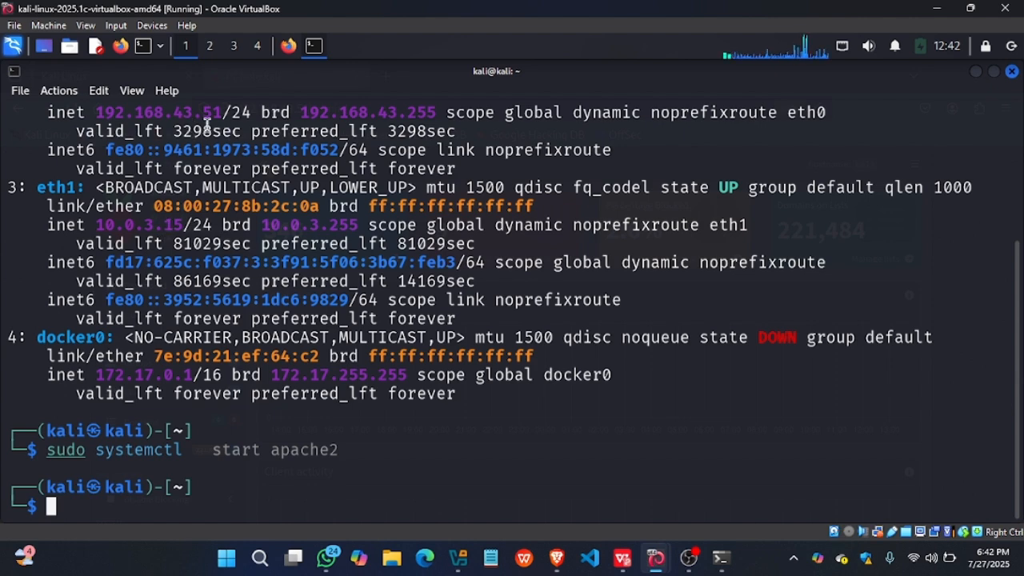
- Select the eth0 address 192.168.43.51 in the Kali terminal, and open a new tab in Brave on the host
{"action": "left_click_drag", "start_coordinate": [220, 113], "coordinate": [98, 114]}
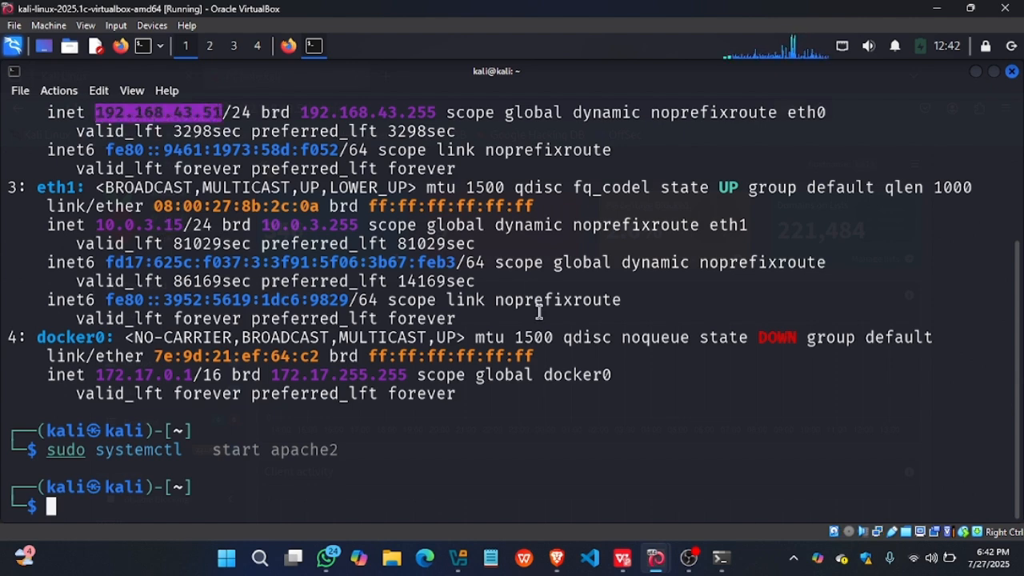
{"action": "mouse_move", "coordinate": [558, 557]}
{"action": "left_click", "coordinate": [610, 495]}
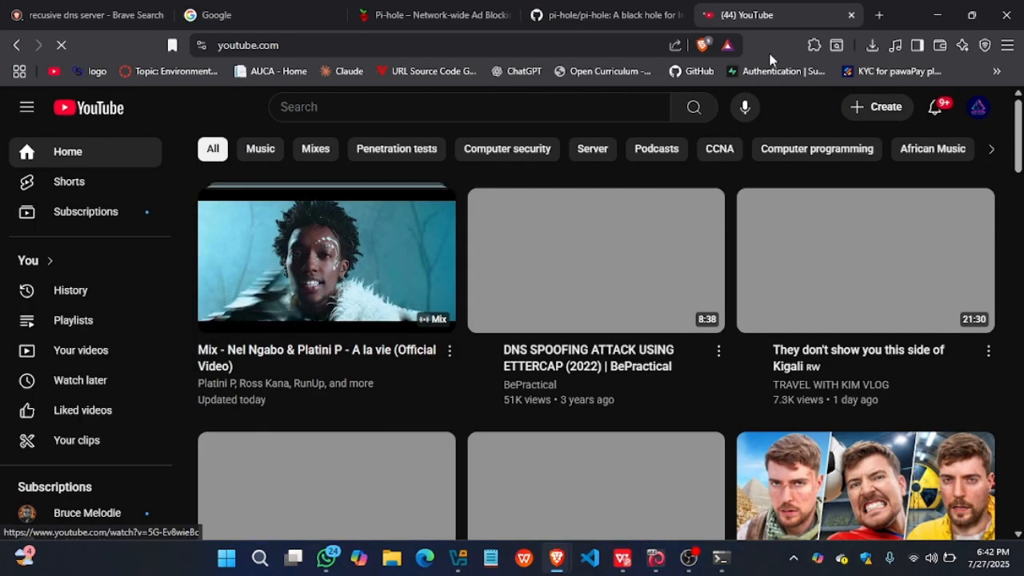
{"action": "left_click", "coordinate": [877, 16]}
{"action": "type", "text": "curl -sSL https://install.pi-hole.net | bash"}
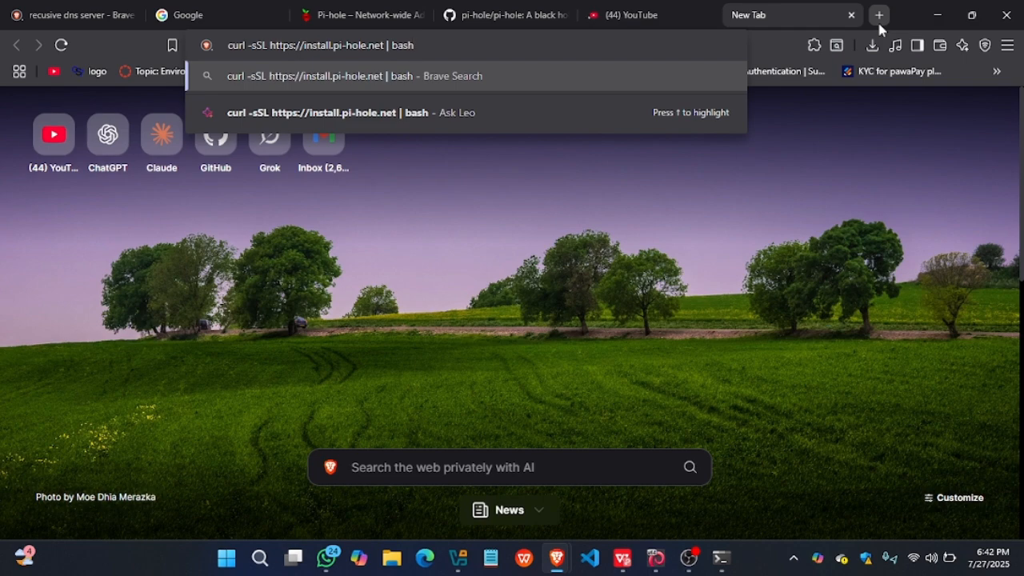
{"action": "key", "text": "Escape"}
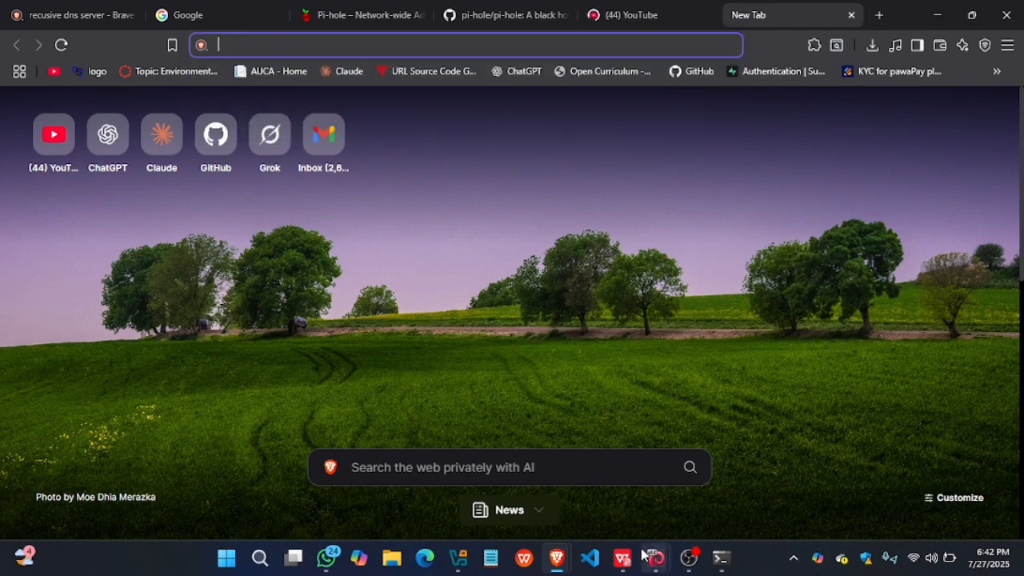
{"action": "mouse_move", "coordinate": [652, 557]}
{"action": "left_click", "coordinate": [578, 480]}
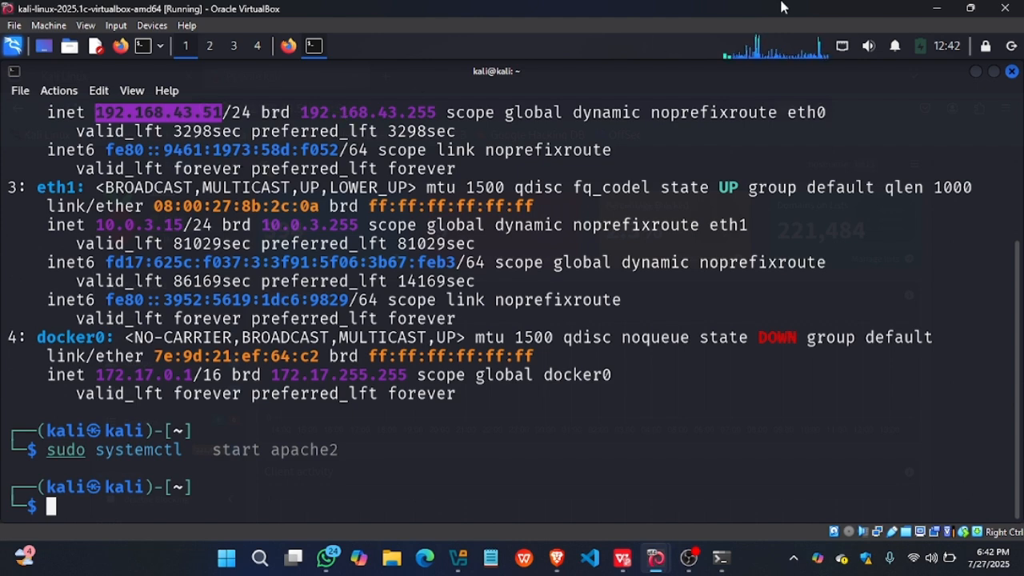
{"action": "left_click", "coordinate": [934, 10]}
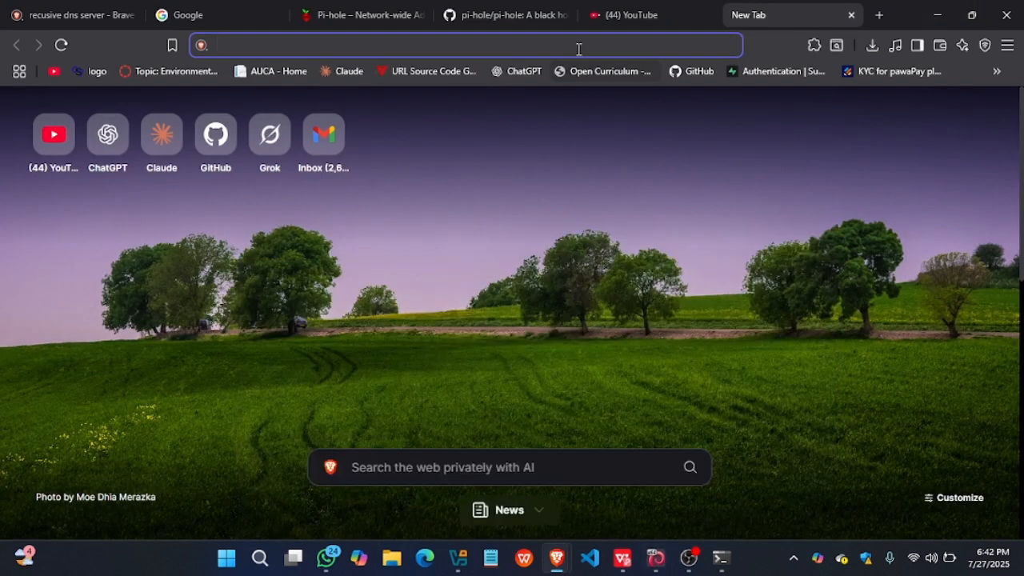
{"action": "type", "text": "curl -sSL https://install.pi-hole.net | bash"}
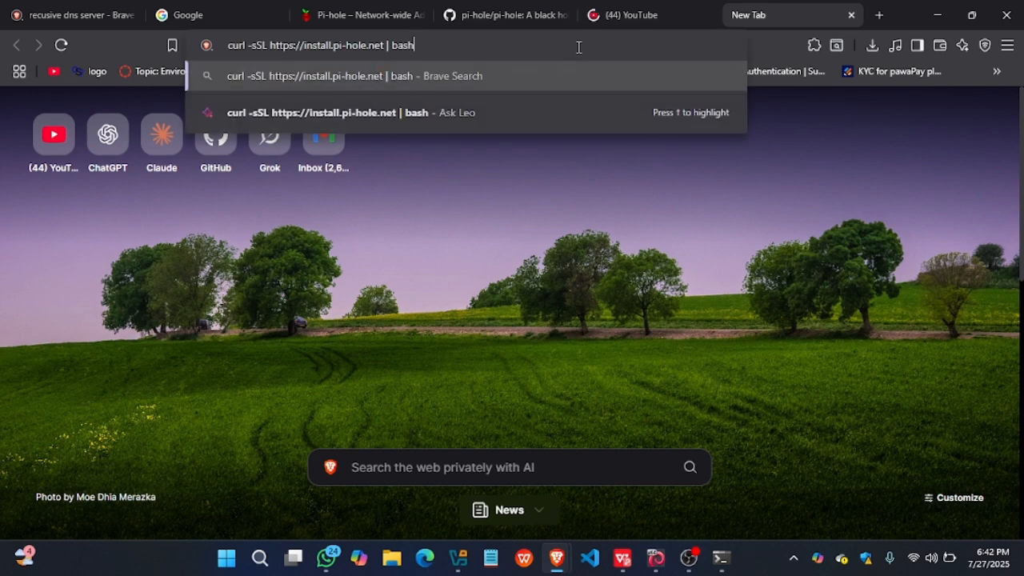
{"action": "key", "text": "ctrl+z"}
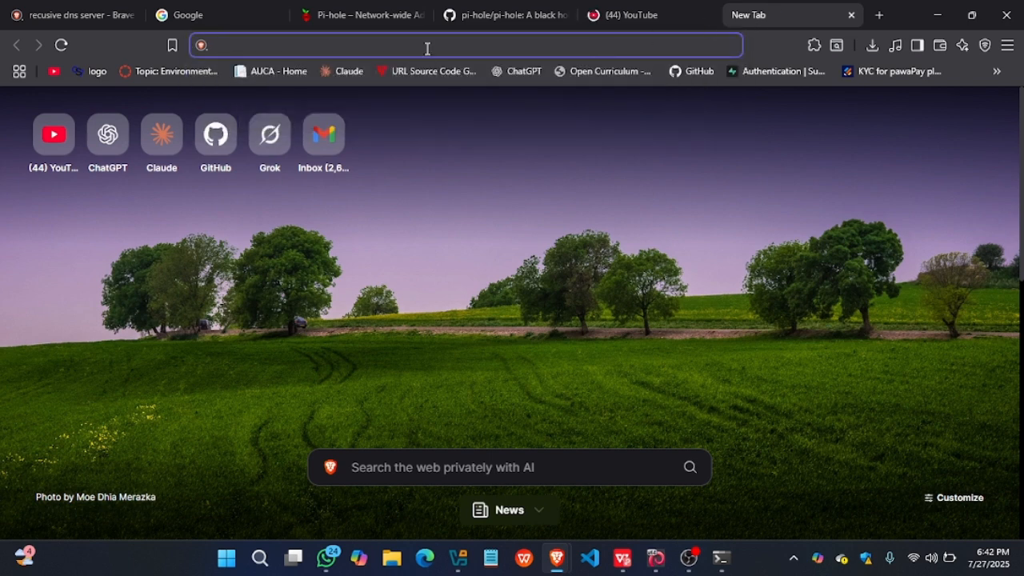
- Load 192.168.43.51 in the new Brave tab and look through the web page hosted on the Kali machine
{"action": "type", "text": "192.168.43.51"}
{"action": "key", "text": "Return"}
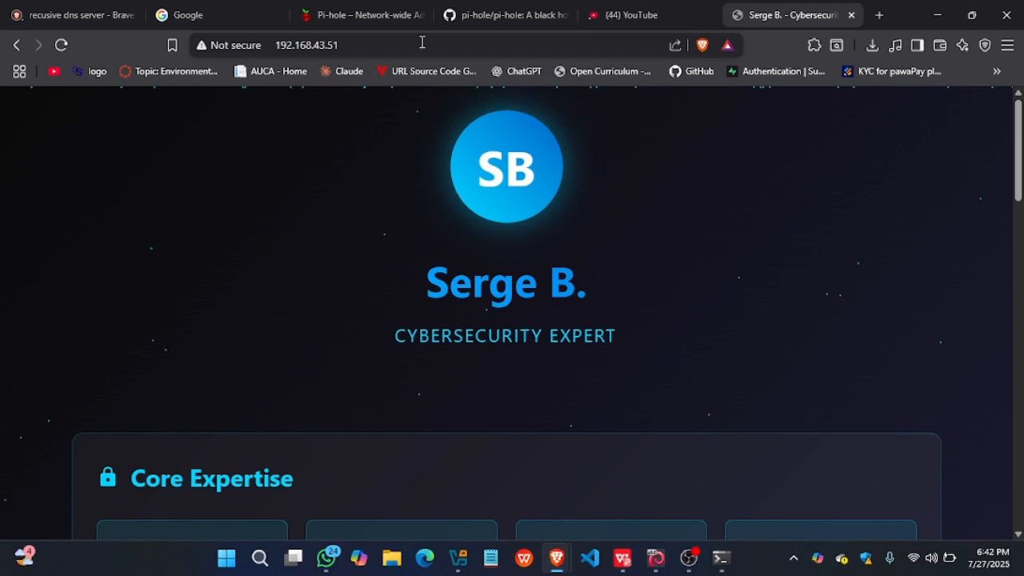
{"action": "left_click", "coordinate": [344, 45]}
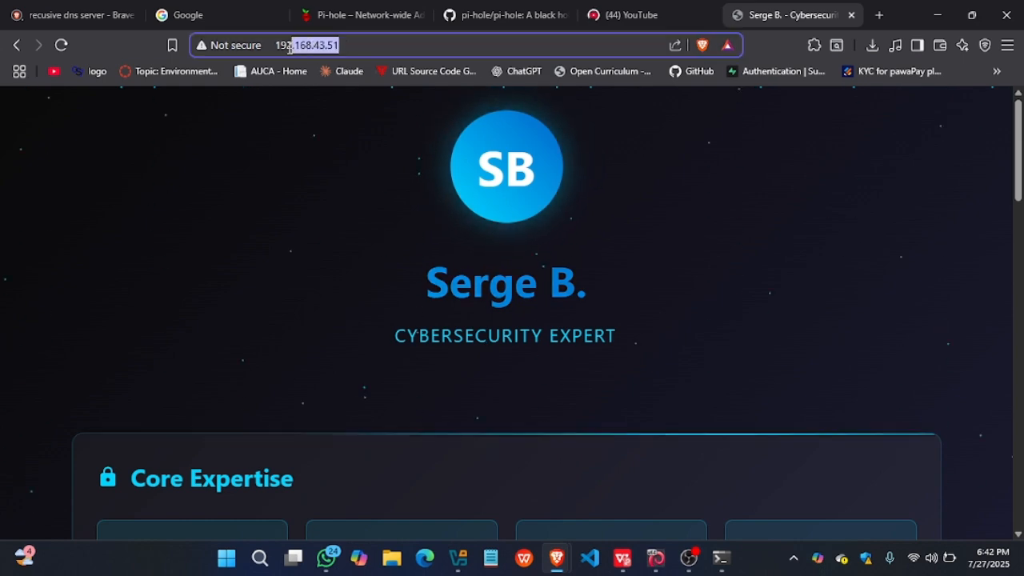
{"action": "scroll", "coordinate": [385, 202], "scroll_direction": "down", "scroll_amount": 2}
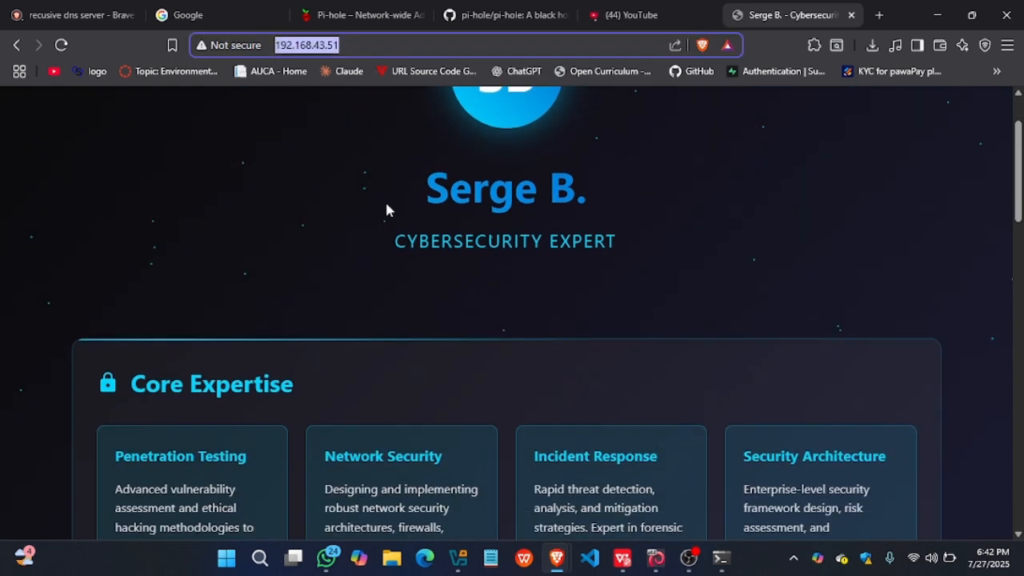
{"action": "scroll", "coordinate": [385, 205], "scroll_direction": "up", "scroll_amount": 2}
{"action": "scroll", "coordinate": [386, 208], "scroll_direction": "down", "scroll_amount": 1}
{"action": "scroll", "coordinate": [387, 208], "scroll_direction": "up", "scroll_amount": 1}
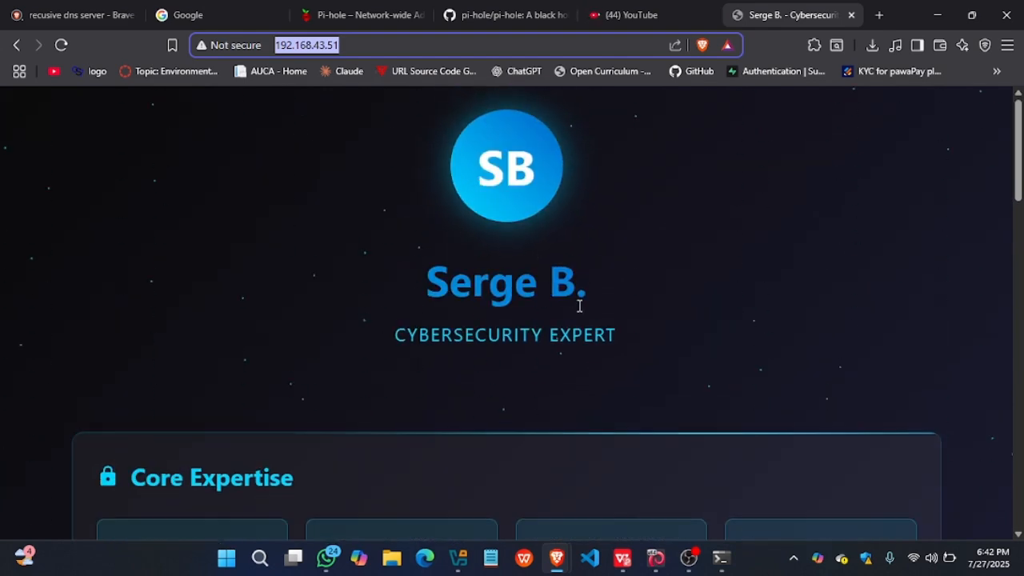
{"action": "scroll", "coordinate": [579, 305], "scroll_direction": "down", "scroll_amount": 7}
{"action": "scroll", "coordinate": [579, 306], "scroll_direction": "down", "scroll_amount": 3}
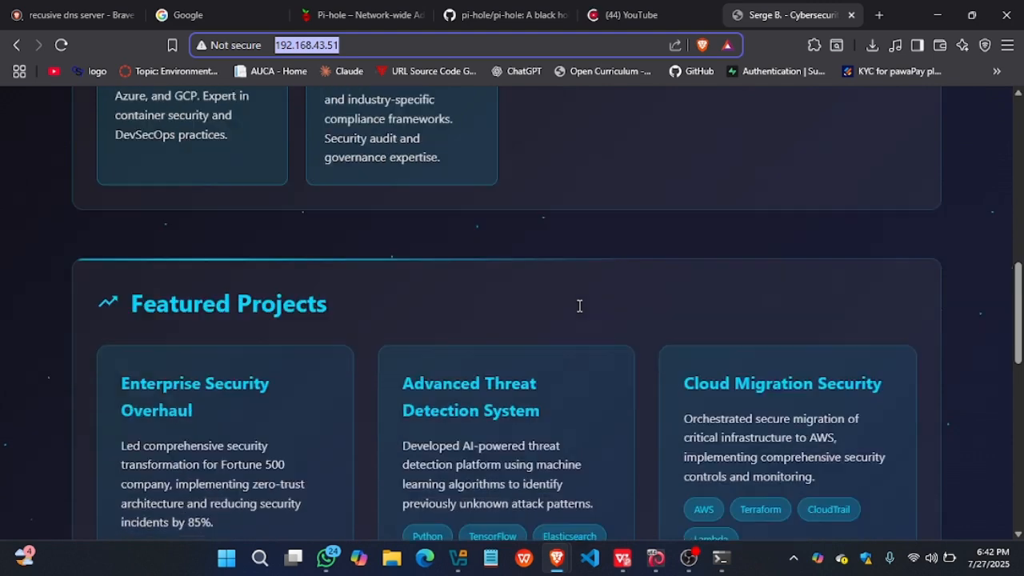
{"action": "scroll", "coordinate": [579, 305], "scroll_direction": "up", "scroll_amount": 12}
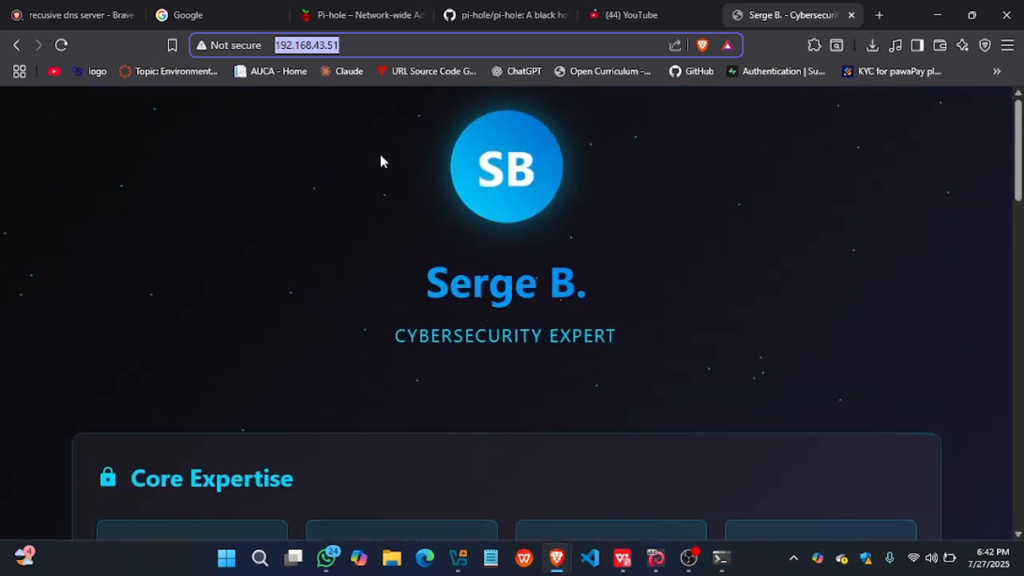
{"action": "left_click", "coordinate": [349, 45]}
{"action": "left_click_drag", "start_coordinate": [349, 46], "coordinate": [267, 47]}
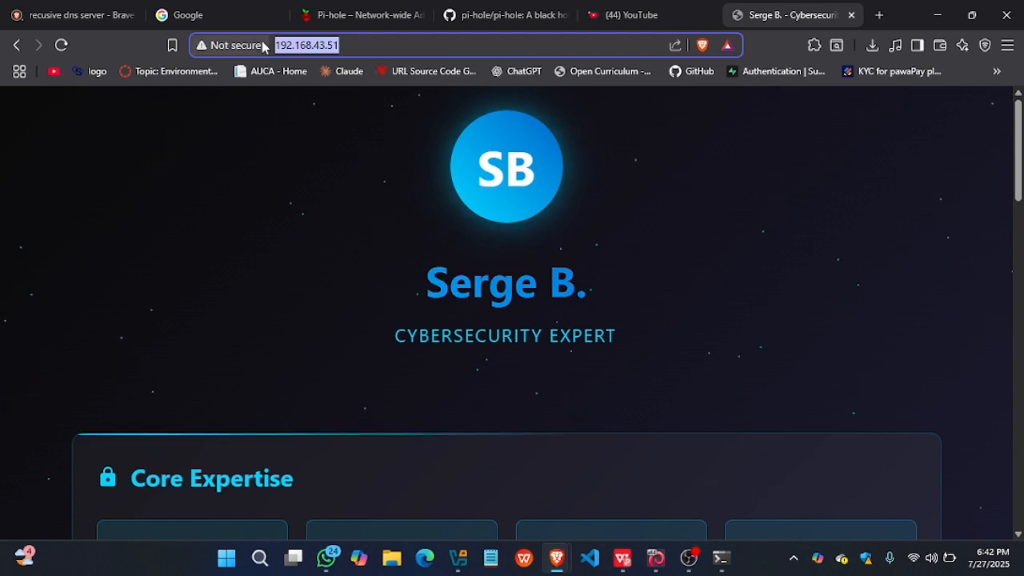
{"action": "left_click", "coordinate": [354, 45]}
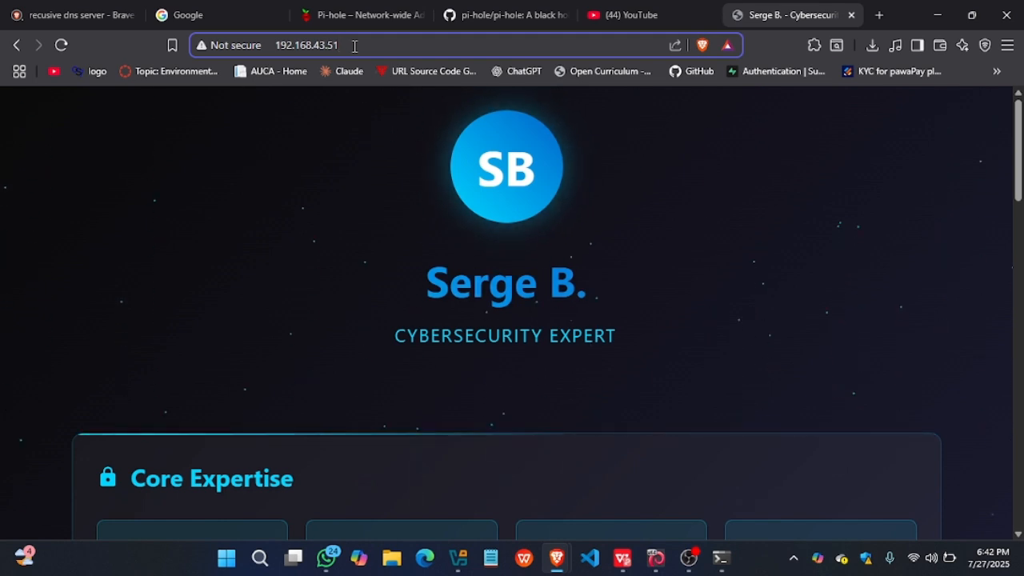
{"action": "double_click", "coordinate": [347, 46]}
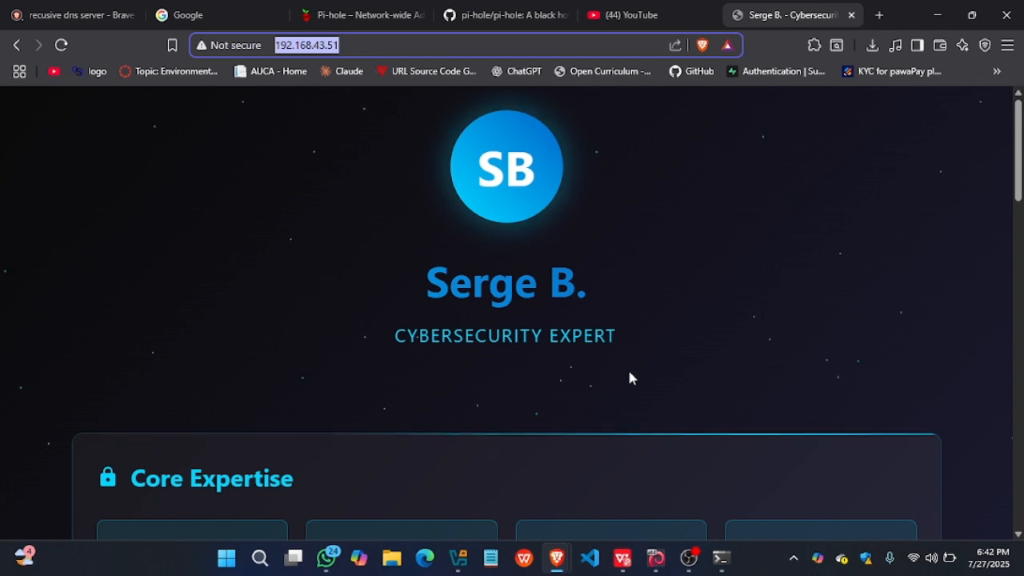
- Return to the Pi-hole dashboard in the Kali virtual machine and open its Local DNS Records settings
{"action": "mouse_move", "coordinate": [655, 558]}
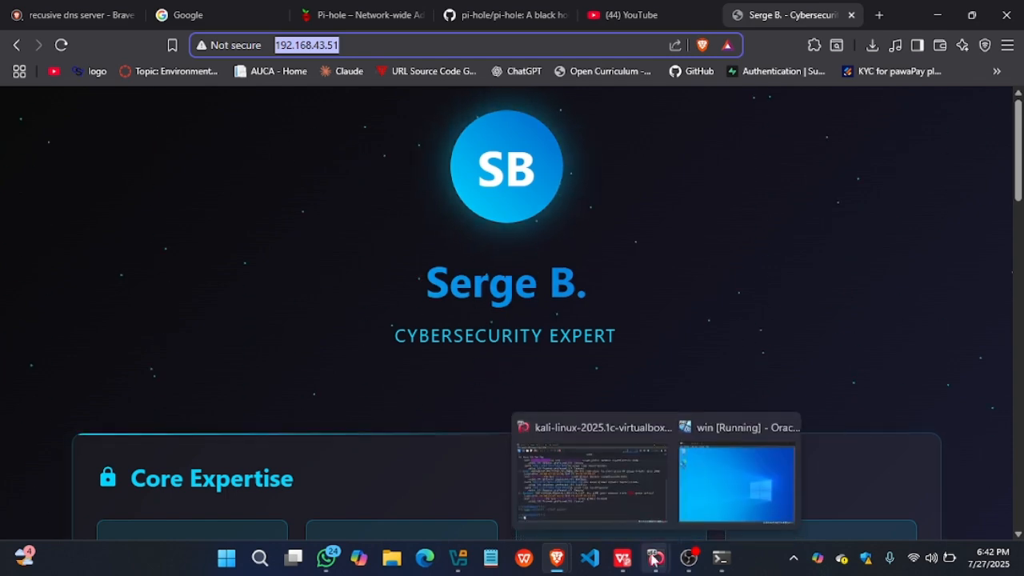
{"action": "mouse_move", "coordinate": [641, 517]}
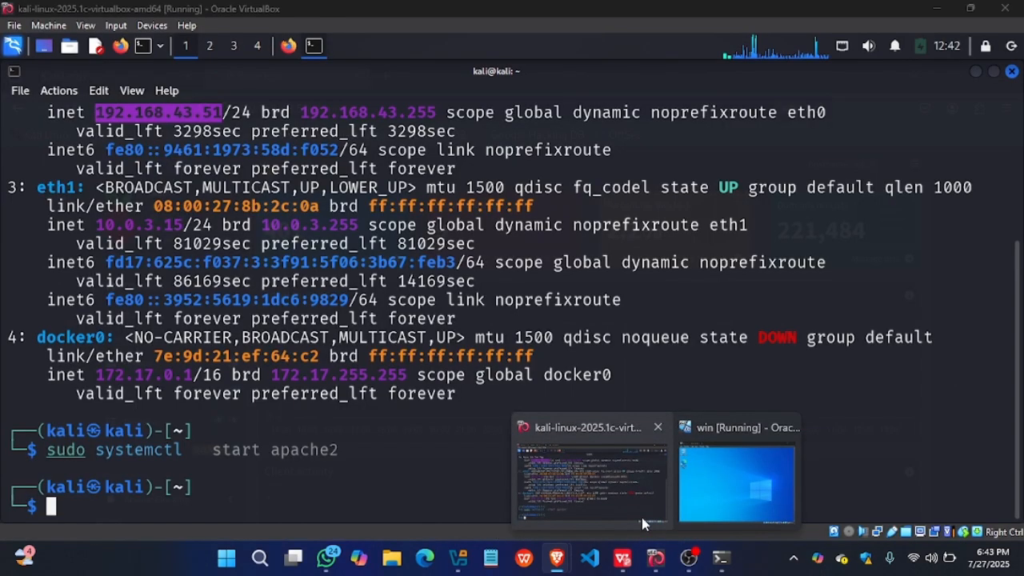
{"action": "left_click", "coordinate": [631, 502]}
{"action": "left_click", "coordinate": [291, 49]}
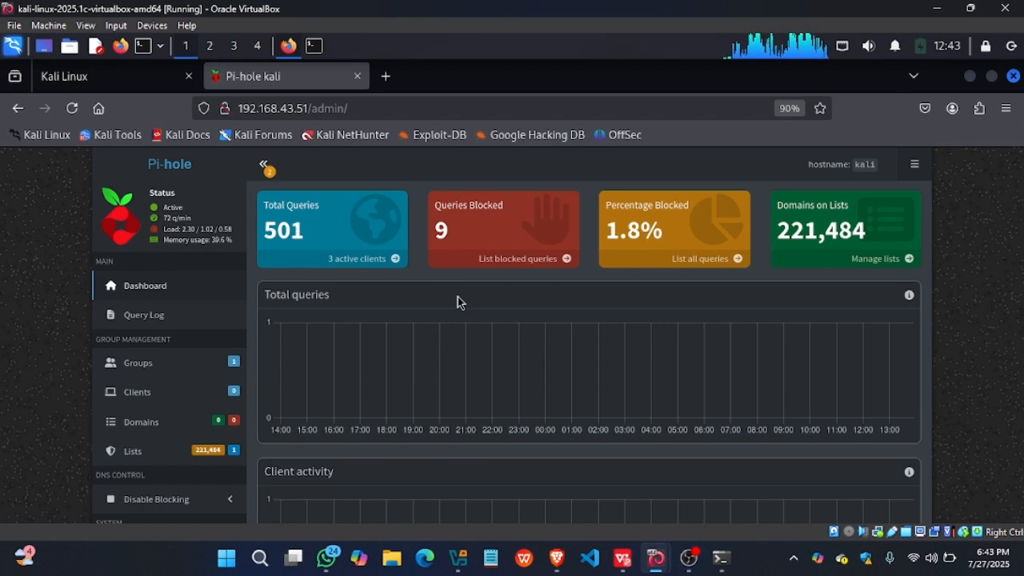
{"action": "scroll", "coordinate": [457, 301], "scroll_direction": "down", "scroll_amount": 3}
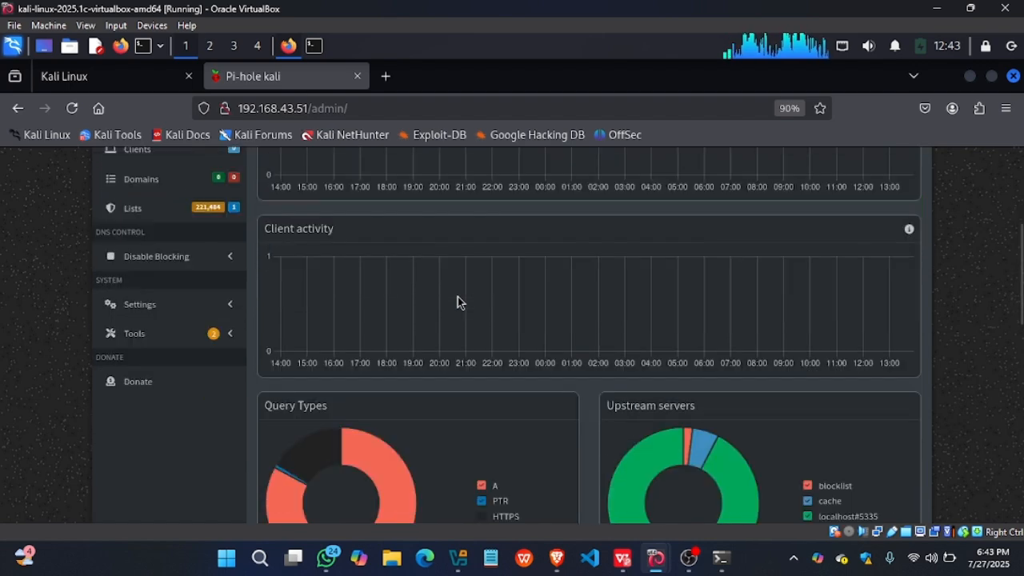
{"action": "scroll", "coordinate": [457, 301], "scroll_direction": "up", "scroll_amount": 2}
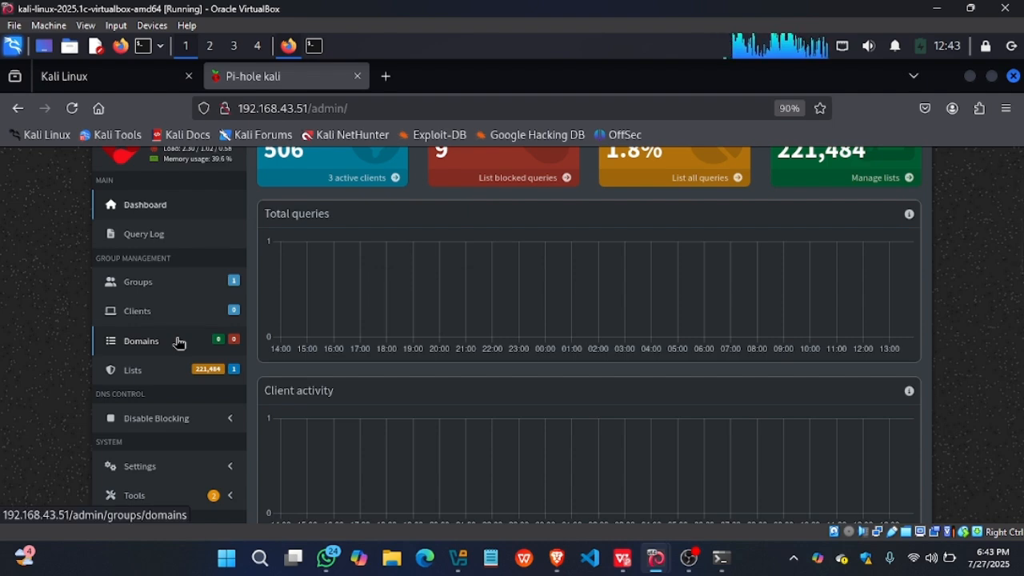
{"action": "scroll", "coordinate": [179, 337], "scroll_direction": "down", "scroll_amount": 2}
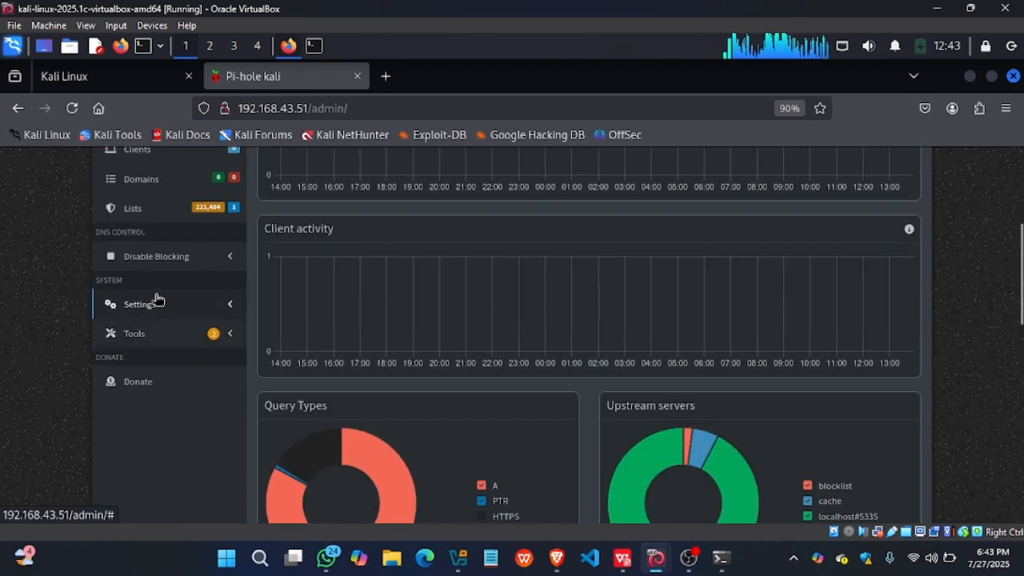
{"action": "left_click", "coordinate": [157, 303]}
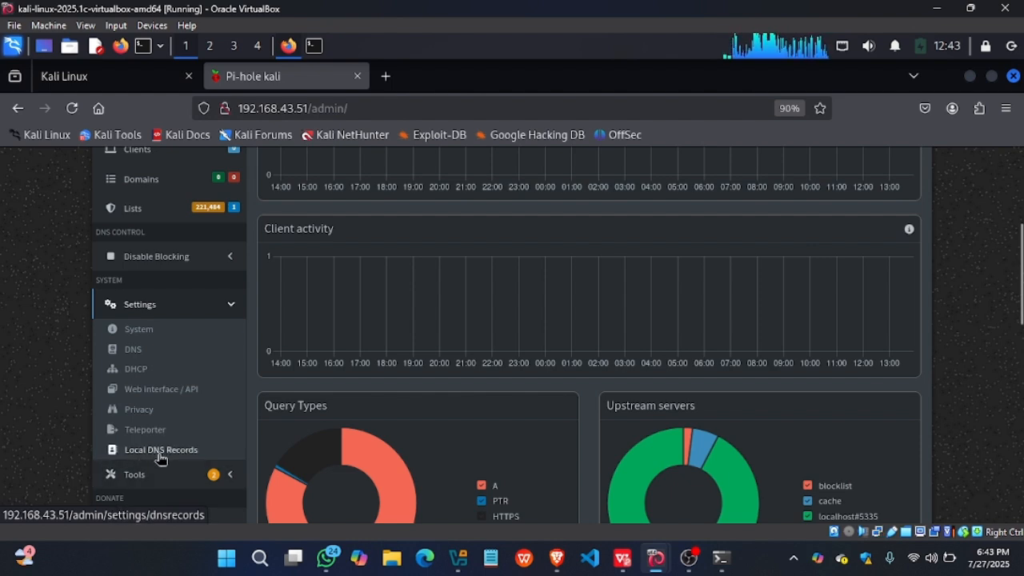
{"action": "left_click", "coordinate": [161, 451]}
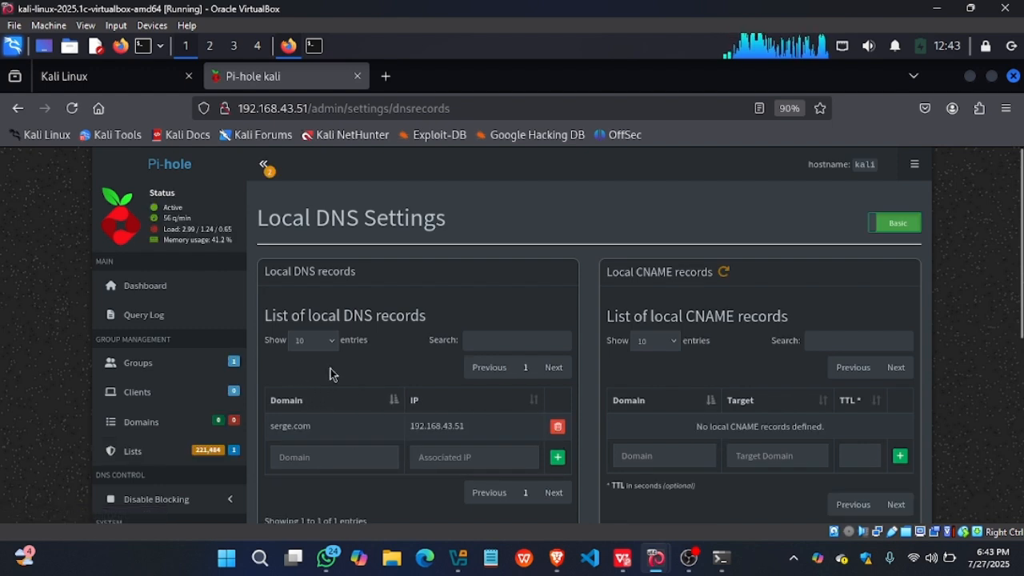
- Delete the existing local DNS record that points to 192.168.43.51
{"action": "left_click", "coordinate": [557, 427]}
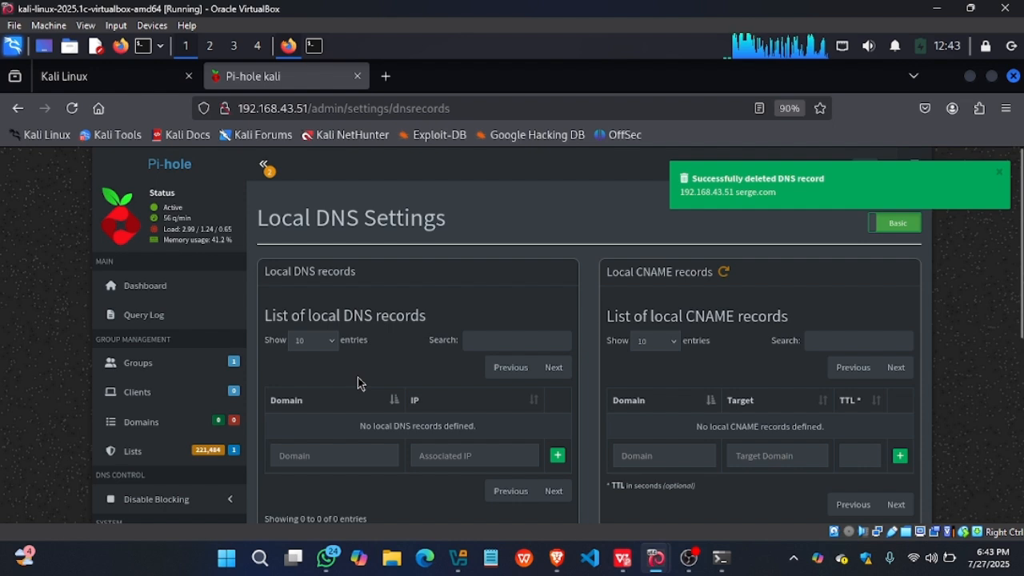
{"action": "left_click", "coordinate": [317, 457]}
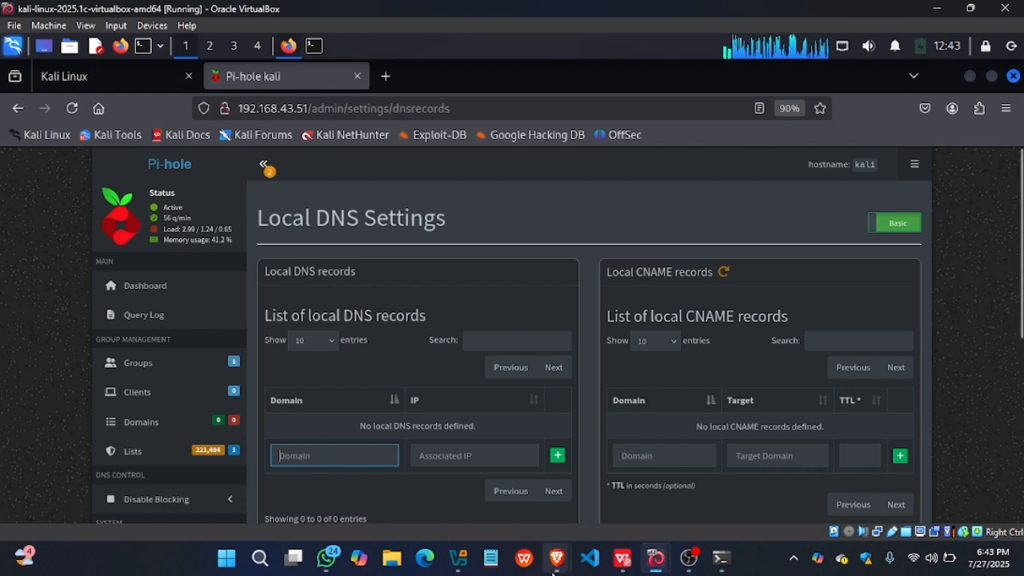
- Switch to Brave on the host and check the IP address of the hosted web page
{"action": "mouse_move", "coordinate": [557, 557]}
{"action": "left_click", "coordinate": [628, 494]}
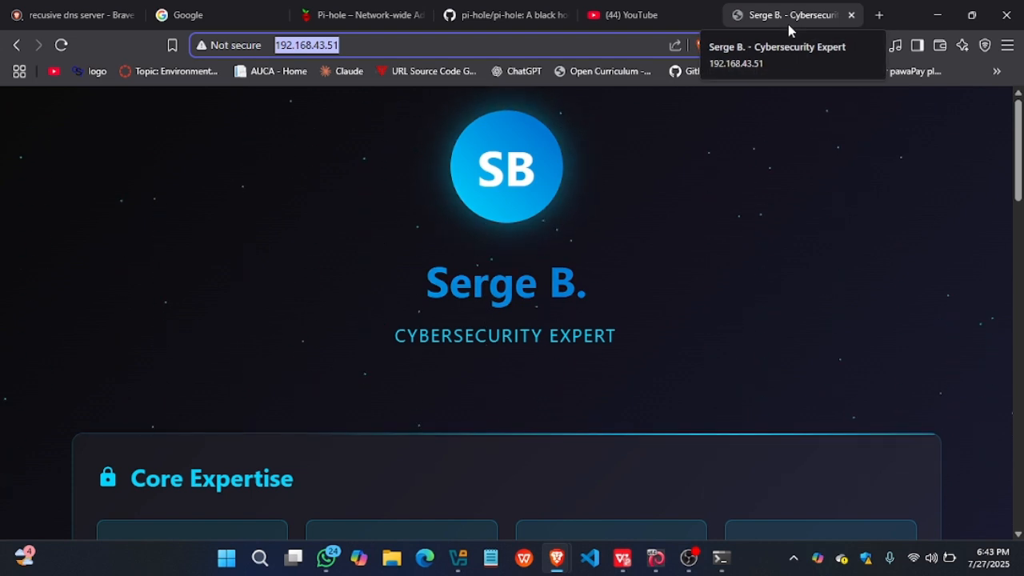
{"action": "left_click", "coordinate": [472, 47]}
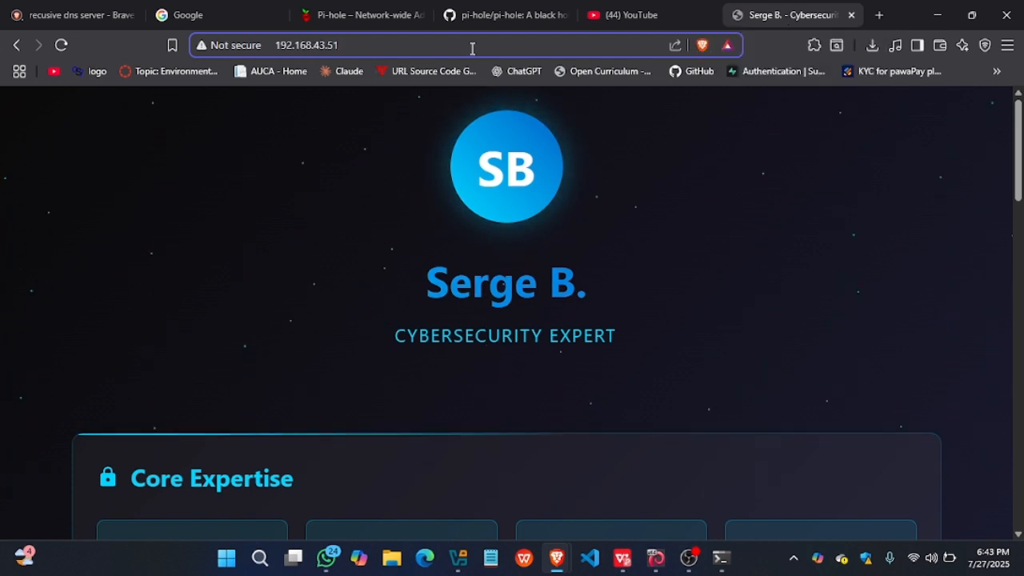
{"action": "left_click_drag", "start_coordinate": [472, 47], "coordinate": [277, 45]}
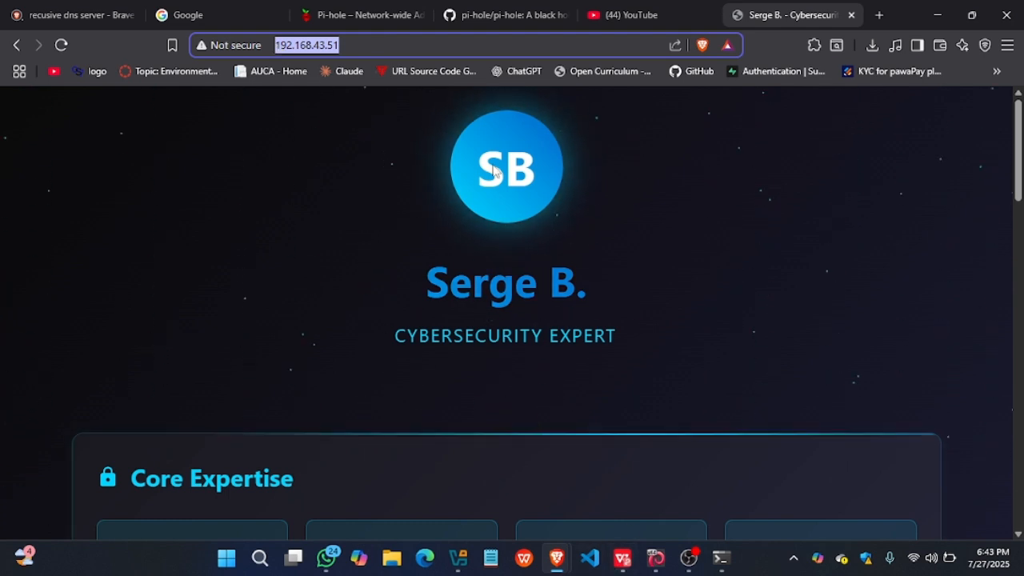
- Return to the Pi-hole Local DNS settings in the Kali virtual machine and enter serge.com as the new record's domain
{"action": "mouse_move", "coordinate": [561, 566]}
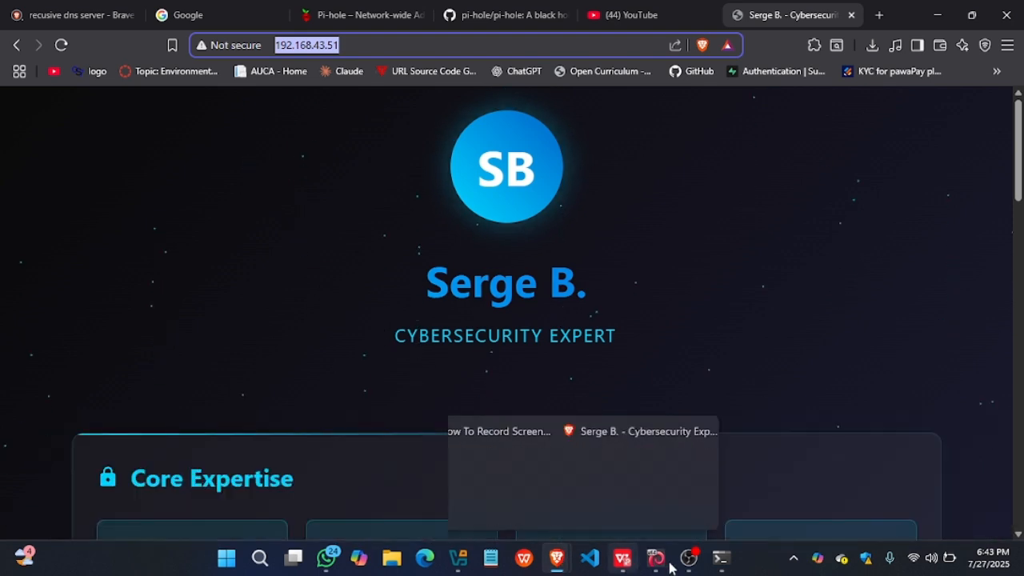
{"action": "mouse_move", "coordinate": [655, 559]}
{"action": "left_click", "coordinate": [614, 490]}
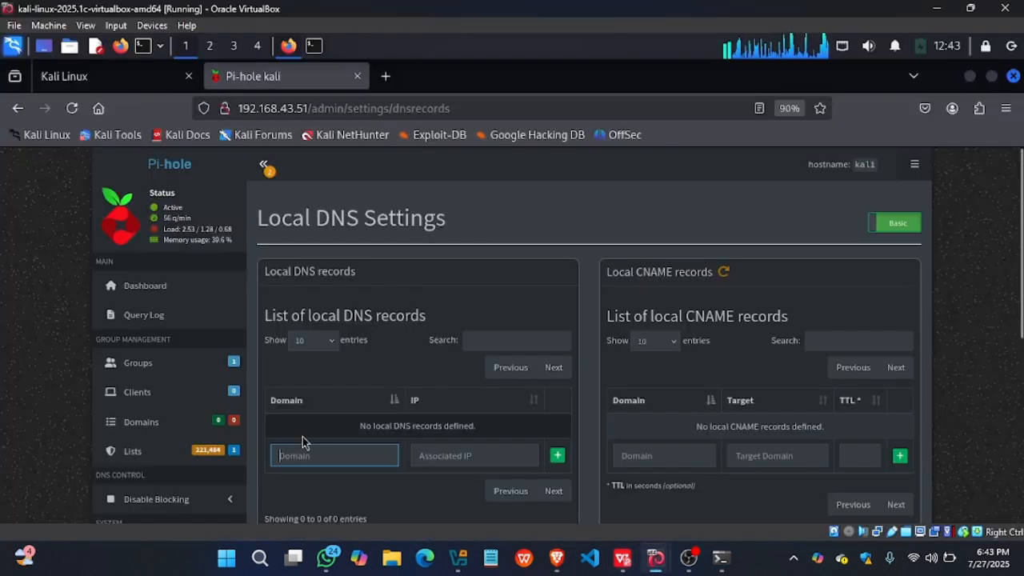
{"action": "type", "text": "se"}
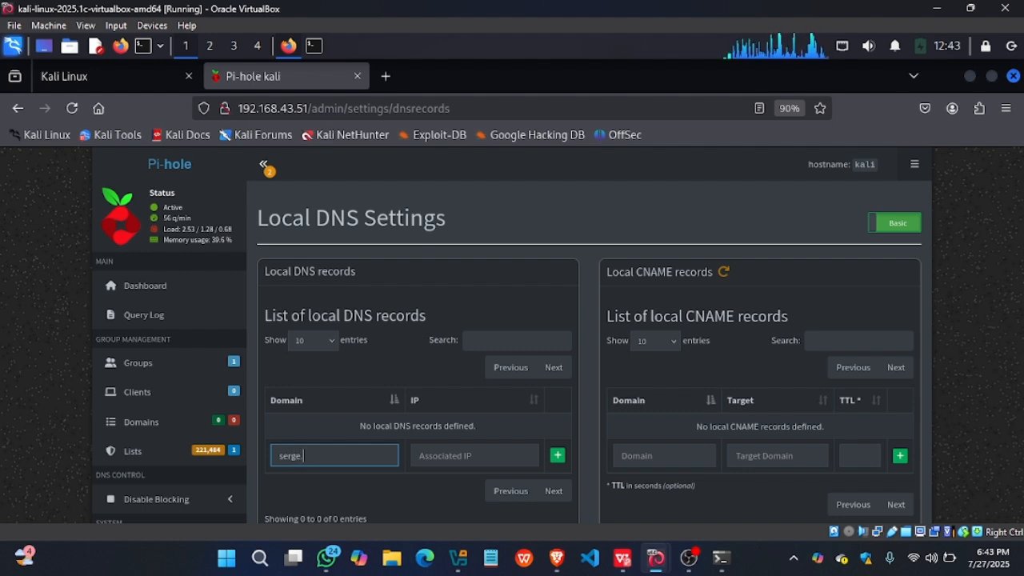
{"action": "type", "text": "rge."}
{"action": "key", "text": "BackSpace"}
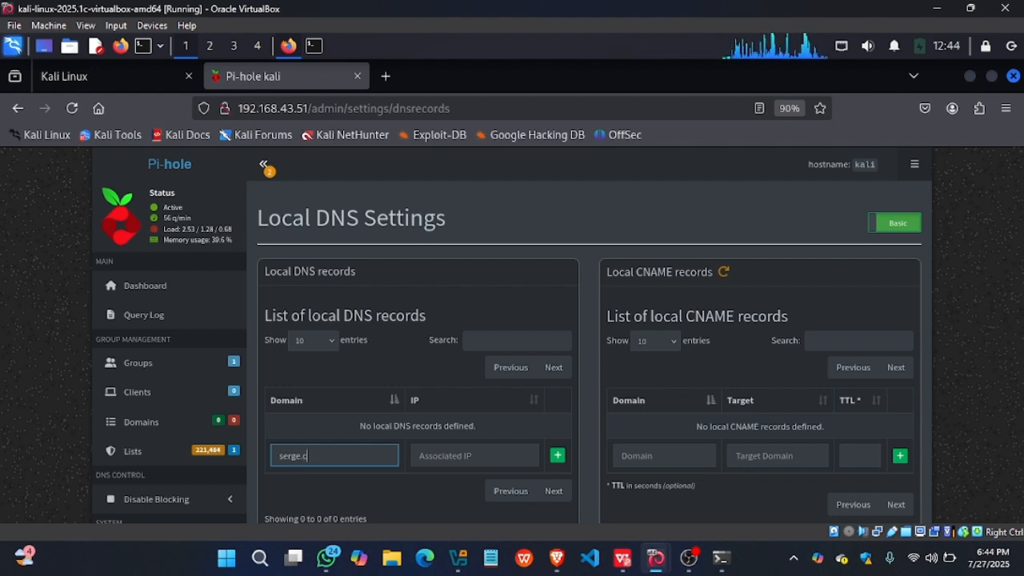
- Set the associated IP to 192.168.43.51 and add the new local DNS record
{"action": "left_click", "coordinate": [441, 455]}
{"action": "type", "text": "192.168.43.51"}
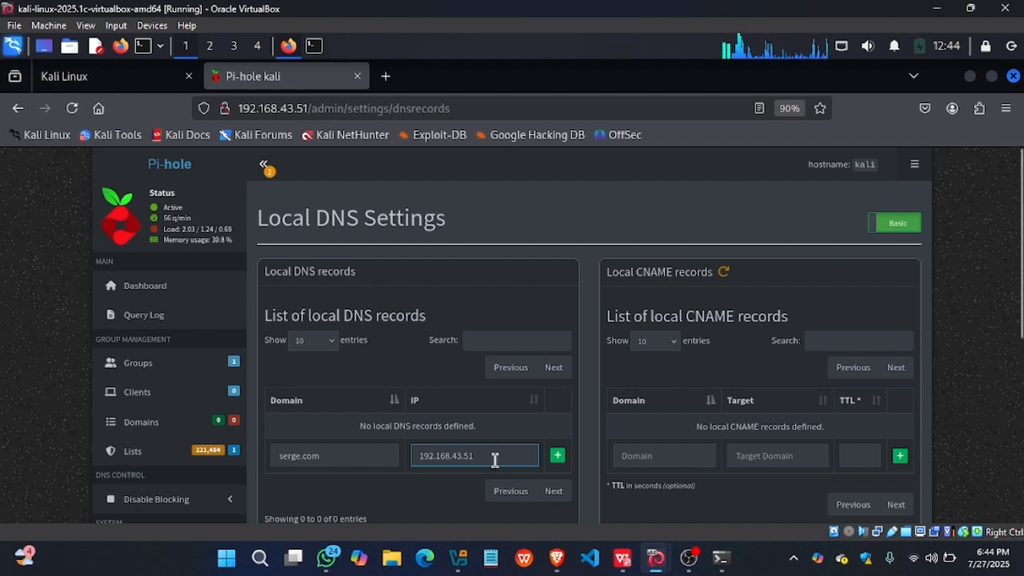
{"action": "left_click_drag", "start_coordinate": [477, 459], "coordinate": [411, 462]}
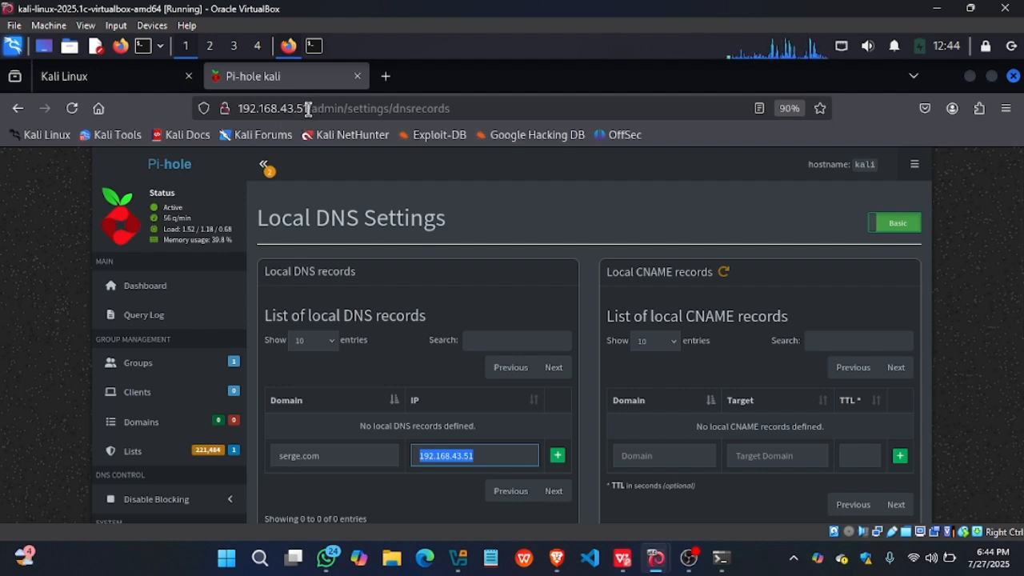
{"action": "left_click", "coordinate": [457, 484]}
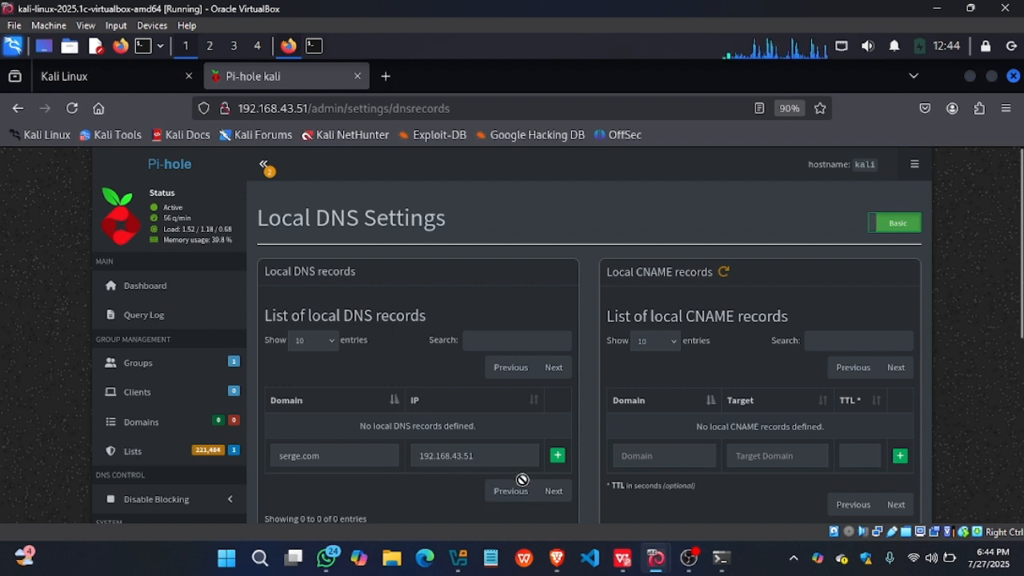
{"action": "left_click", "coordinate": [559, 461]}
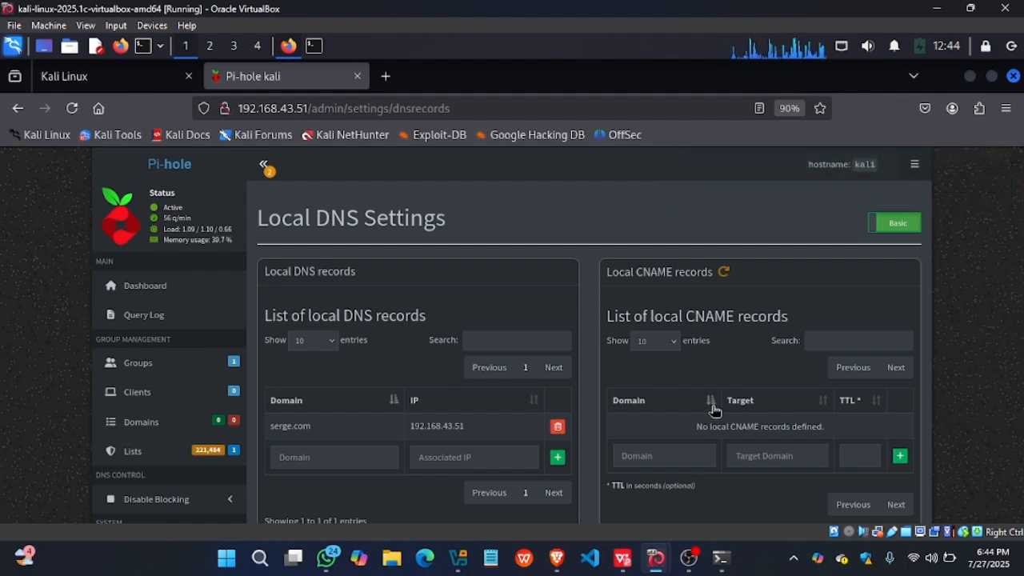
{"action": "scroll", "coordinate": [715, 410], "scroll_direction": "down", "scroll_amount": 4}
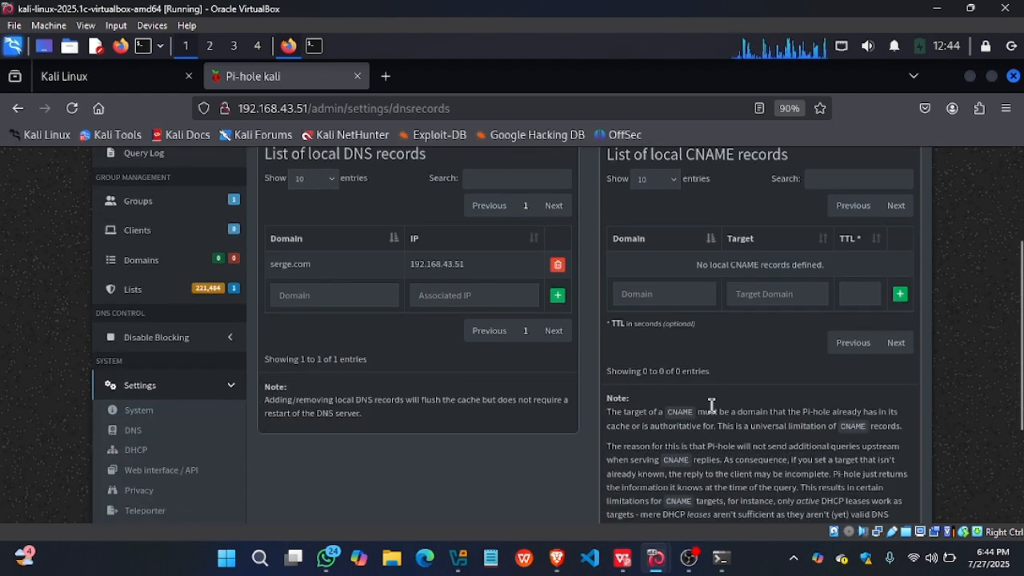
{"action": "scroll", "coordinate": [711, 405], "scroll_direction": "up", "scroll_amount": 4}
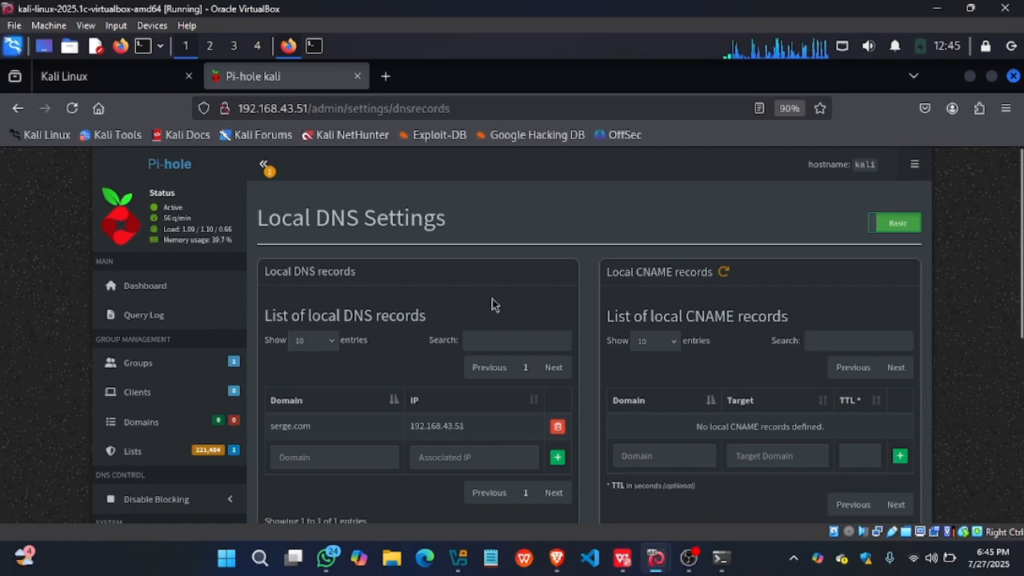
- Switch to Brave on the host, close the IP-address page's tab and load serge.com in a new tab
{"action": "mouse_move", "coordinate": [558, 558]}
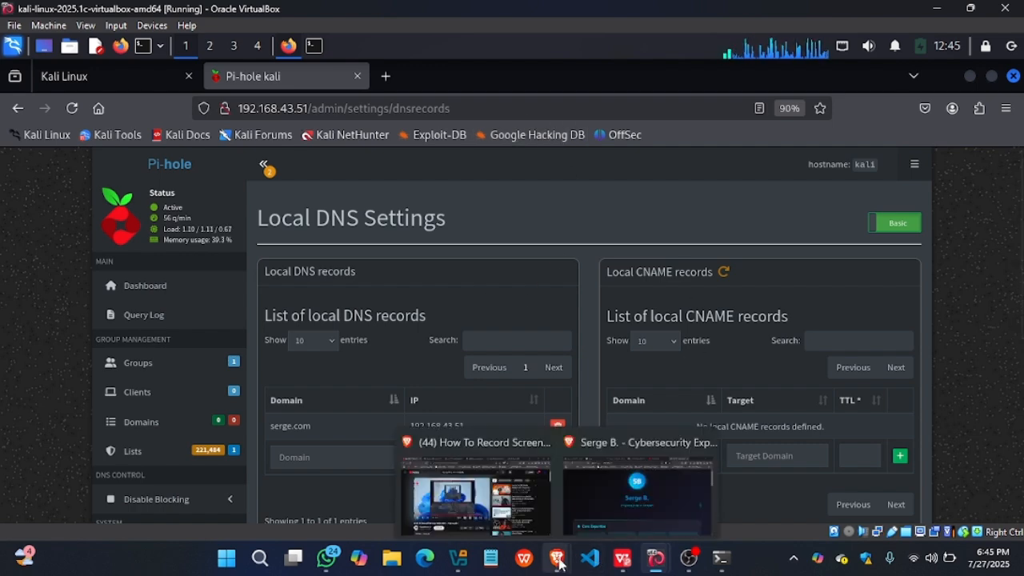
{"action": "left_click", "coordinate": [592, 493]}
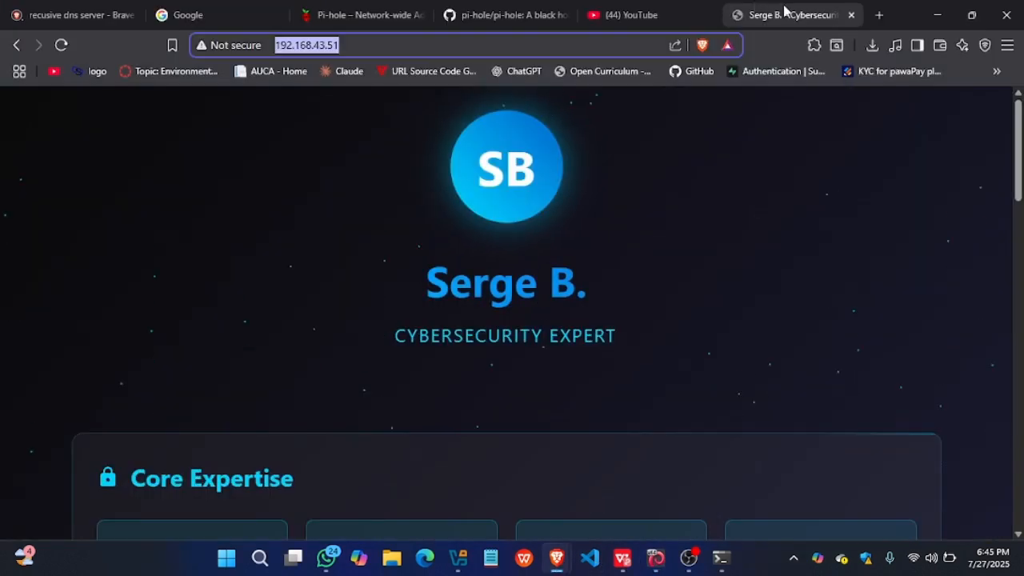
{"action": "left_click", "coordinate": [851, 15]}
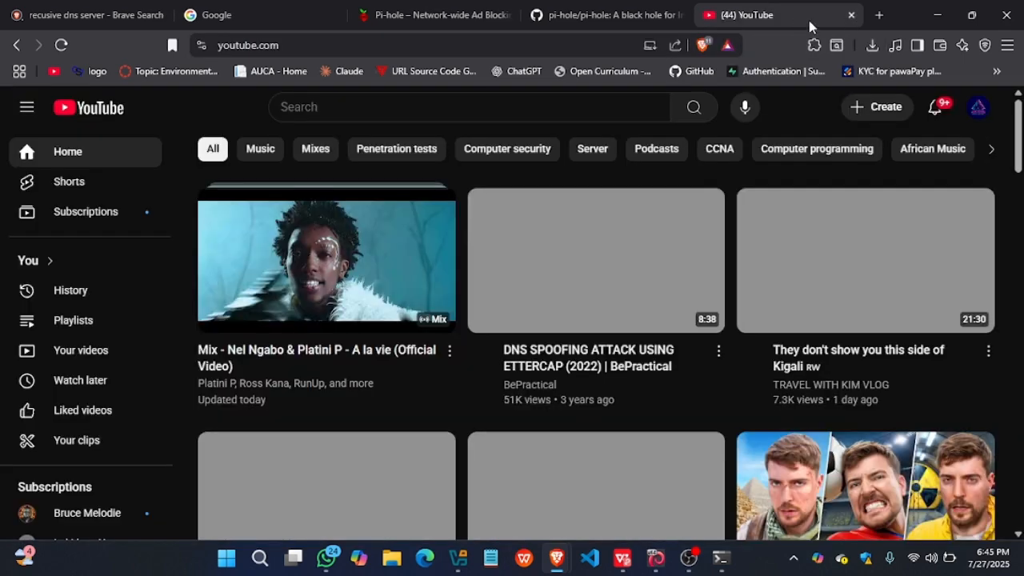
{"action": "left_click", "coordinate": [876, 20]}
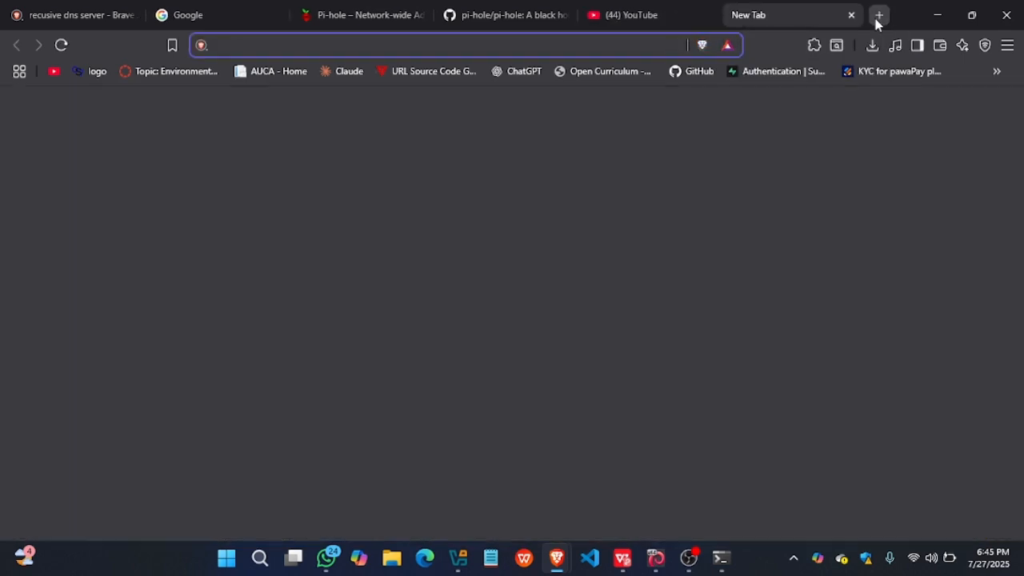
{"action": "type", "text": "serge.com"}
{"action": "key", "text": "Return"}
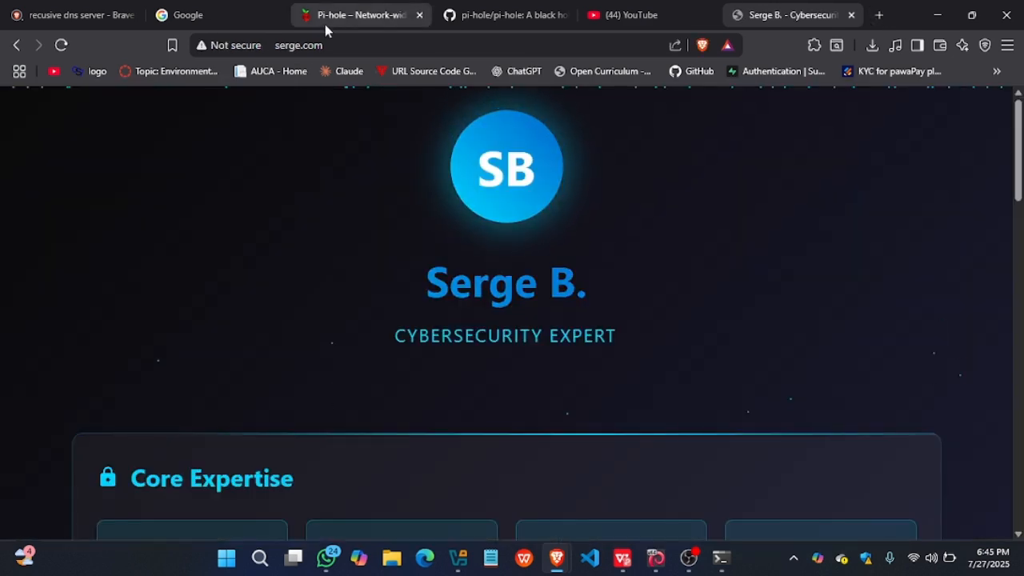
- Check the domain shown in the address of the loaded web page
{"action": "left_click", "coordinate": [338, 45]}
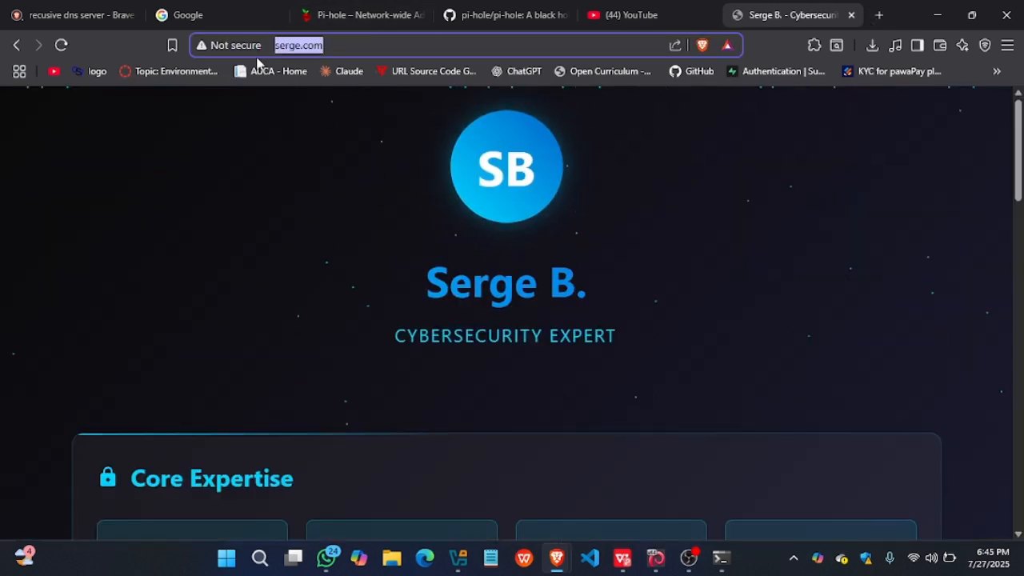
{"action": "left_click", "coordinate": [341, 45]}
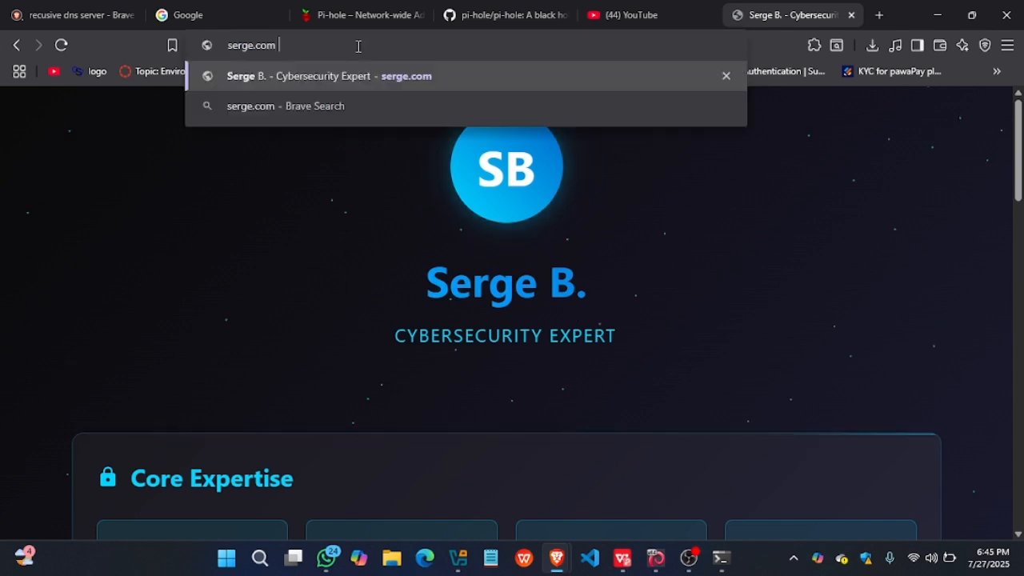
{"action": "left_click", "coordinate": [268, 341]}
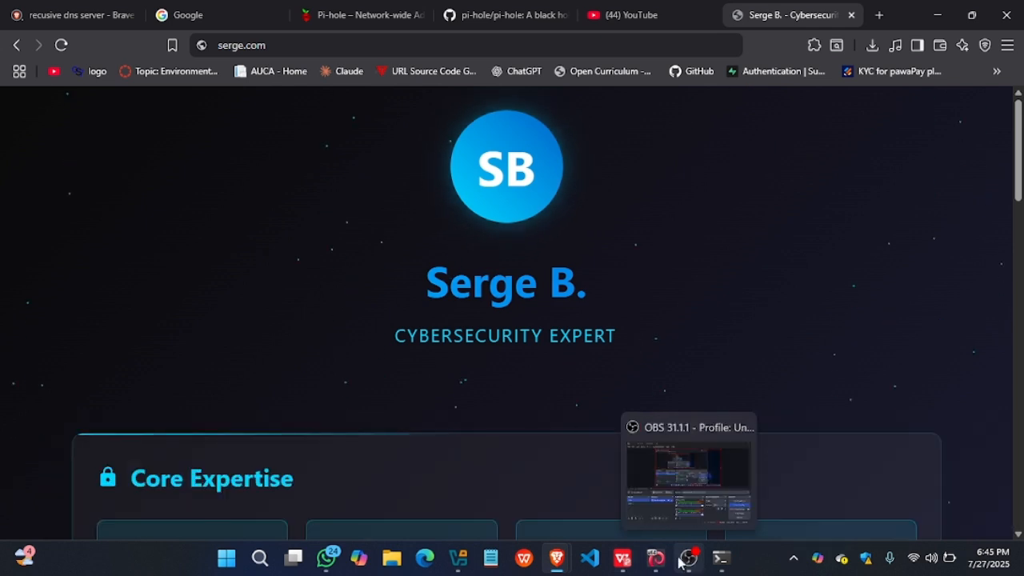
- Switch to the Windows virtual machine, open Microsoft Edge and request serge.com, choosing to keep waiting for the page
{"action": "mouse_move", "coordinate": [655, 558]}
{"action": "left_click", "coordinate": [736, 483]}
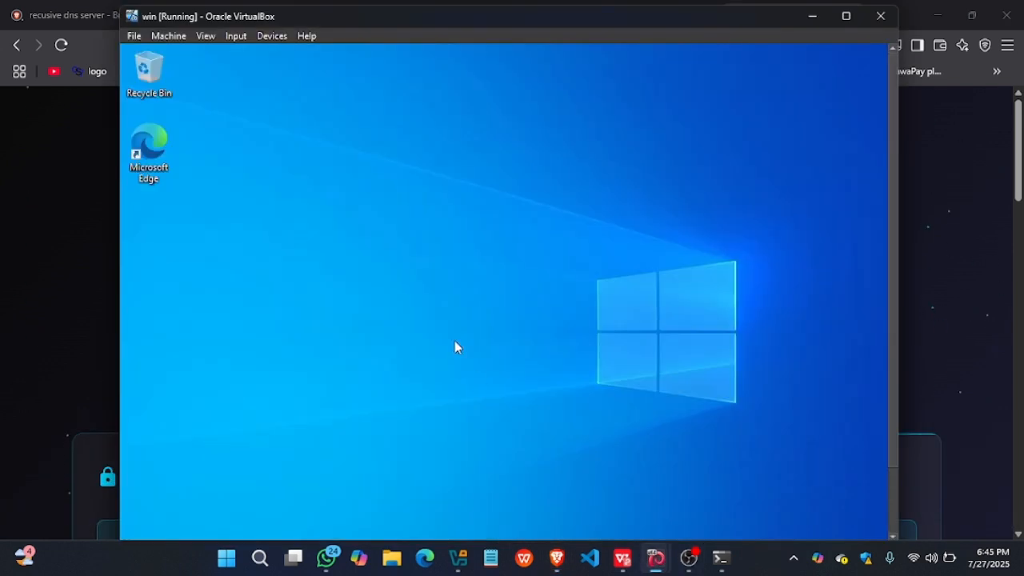
{"action": "left_click", "coordinate": [154, 160]}
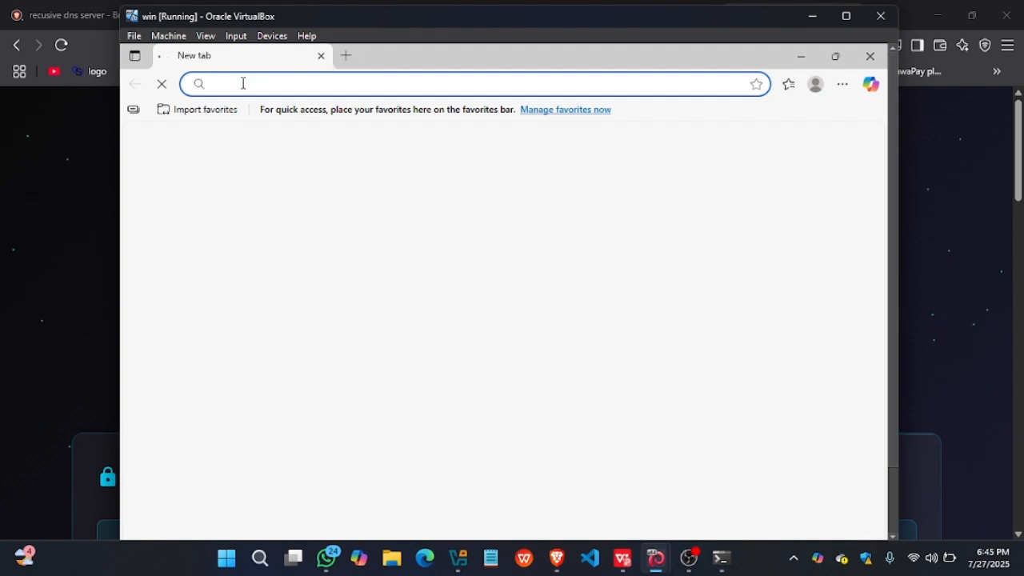
{"action": "type", "text": "ser"}
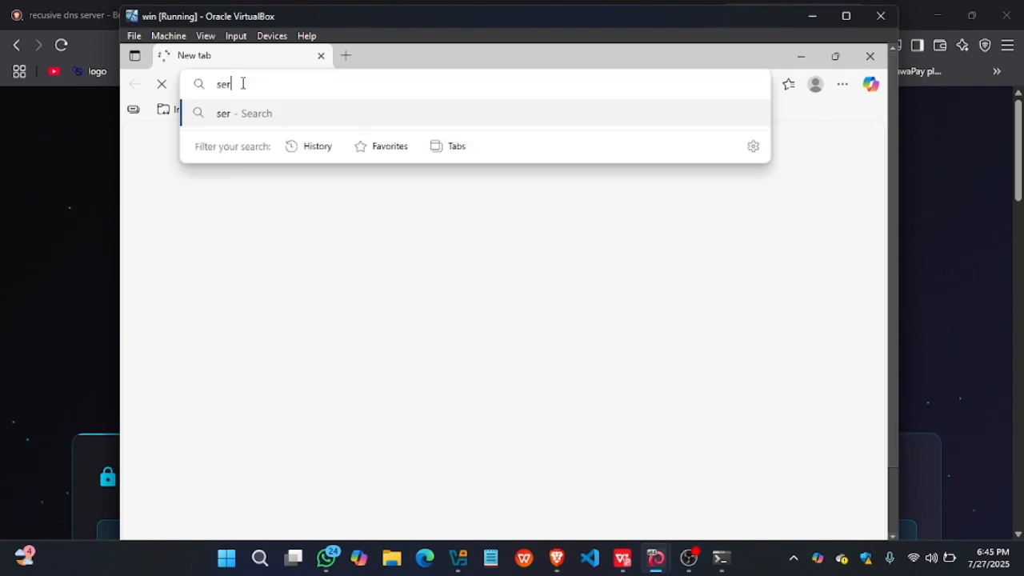
{"action": "type", "text": "ge.com"}
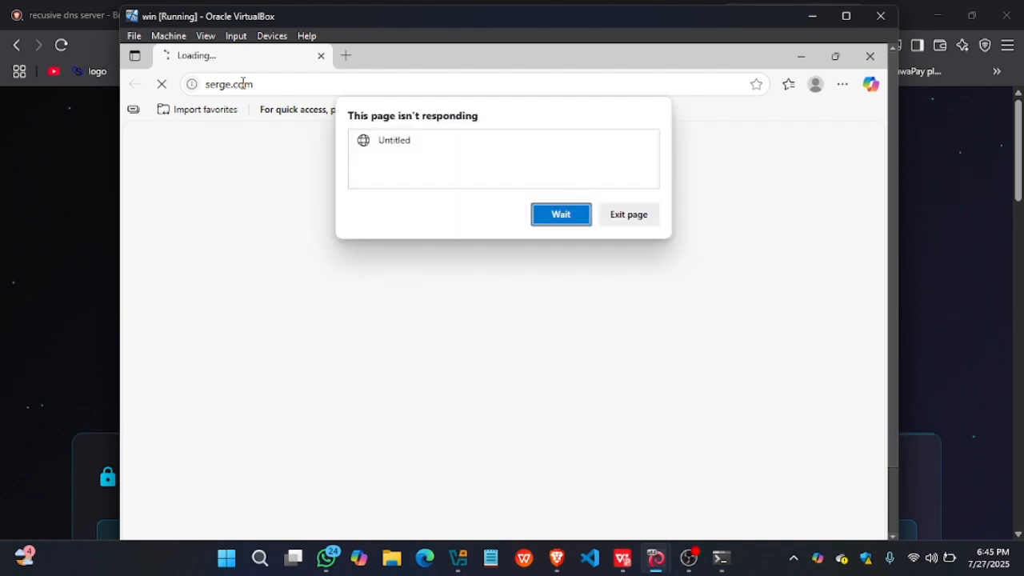
{"action": "left_click", "coordinate": [551, 216]}
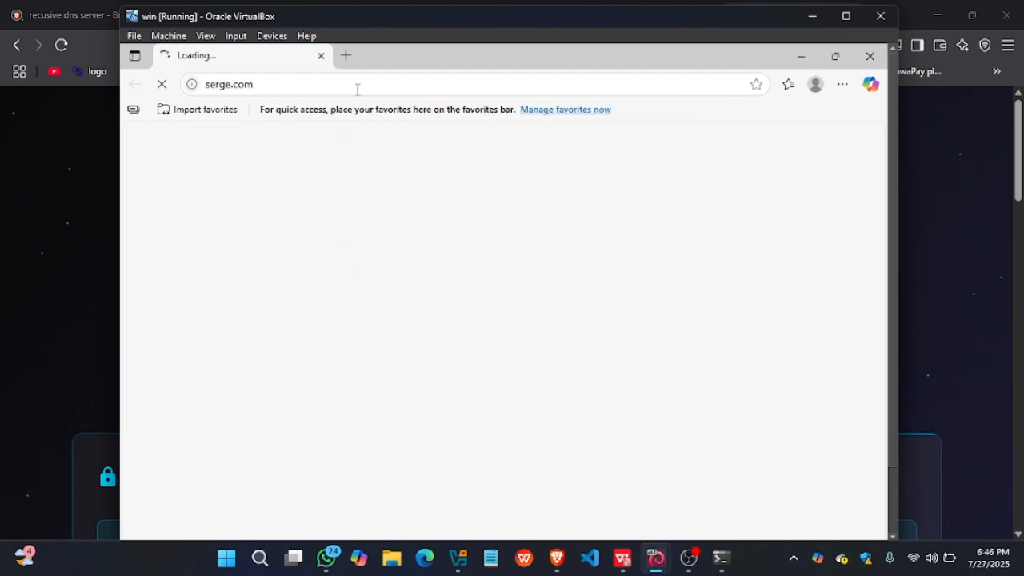
- Load serge.com in a second Edge tab of the Windows virtual machine
{"action": "left_click", "coordinate": [346, 57]}
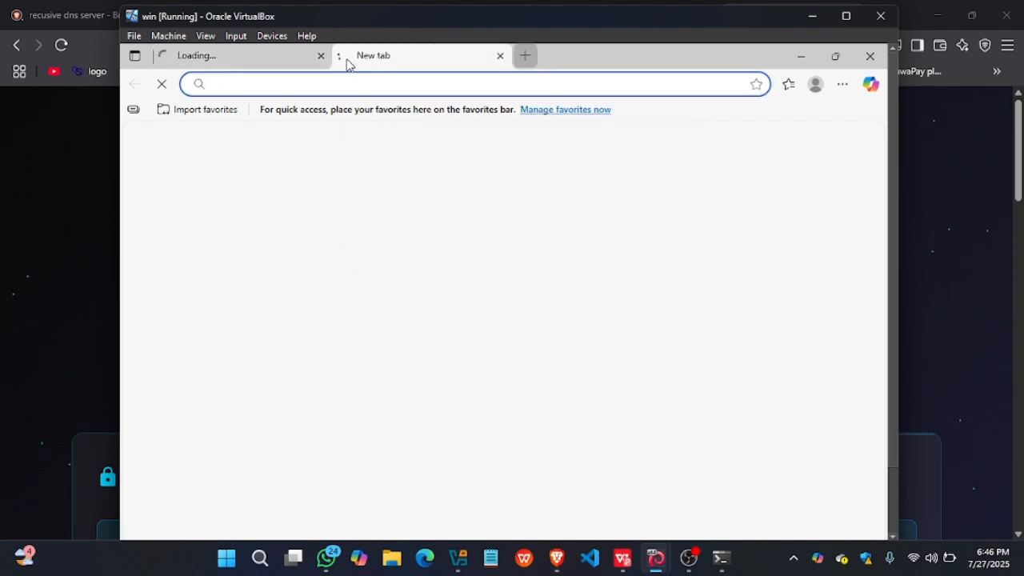
{"action": "type", "text": "ser"}
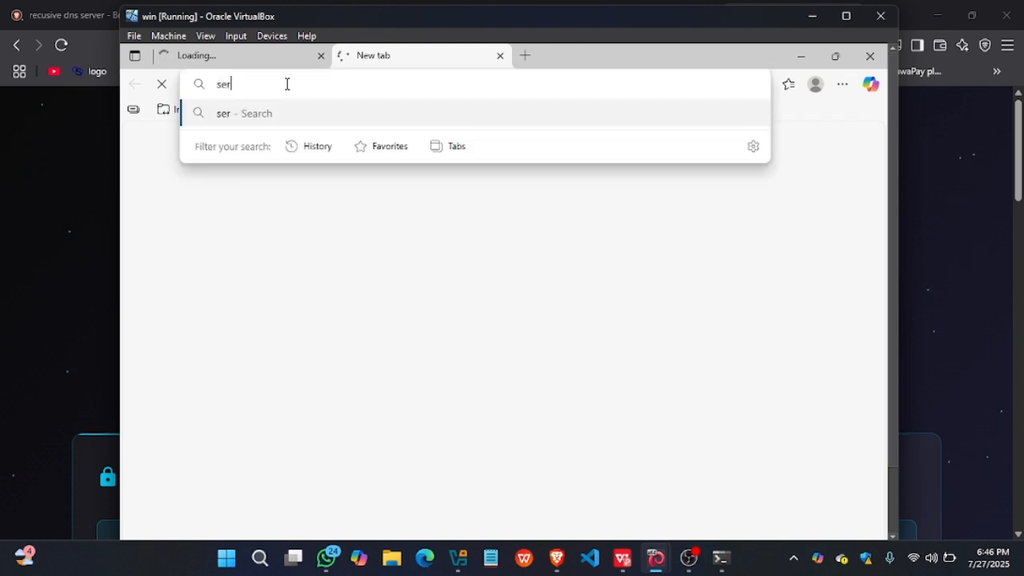
{"action": "type", "text": "ge.com"}
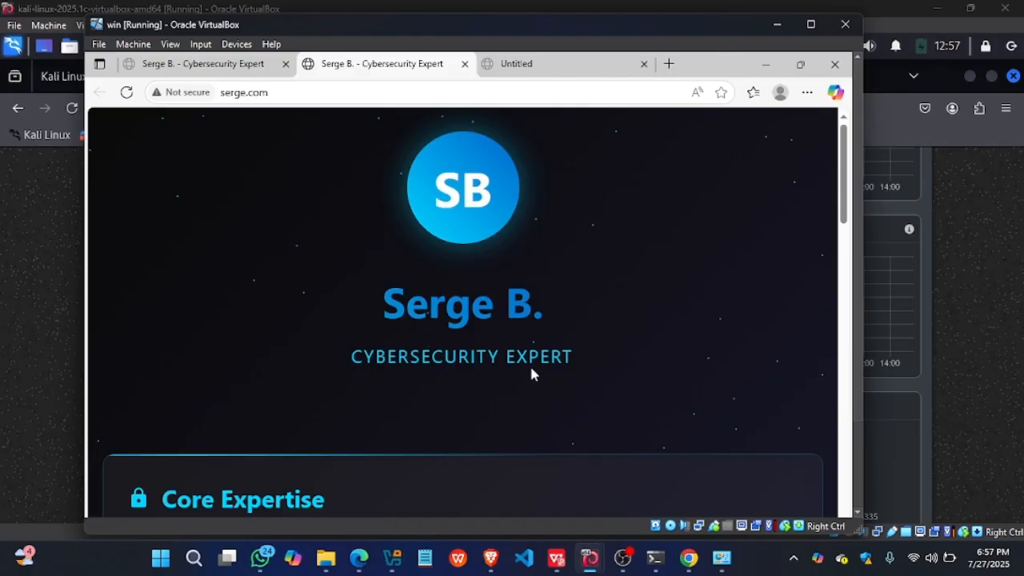
- Look through the serge.com page in Edge and check its domain and its Core Expertise section
{"action": "scroll", "coordinate": [530, 363], "scroll_direction": "down", "scroll_amount": 2}
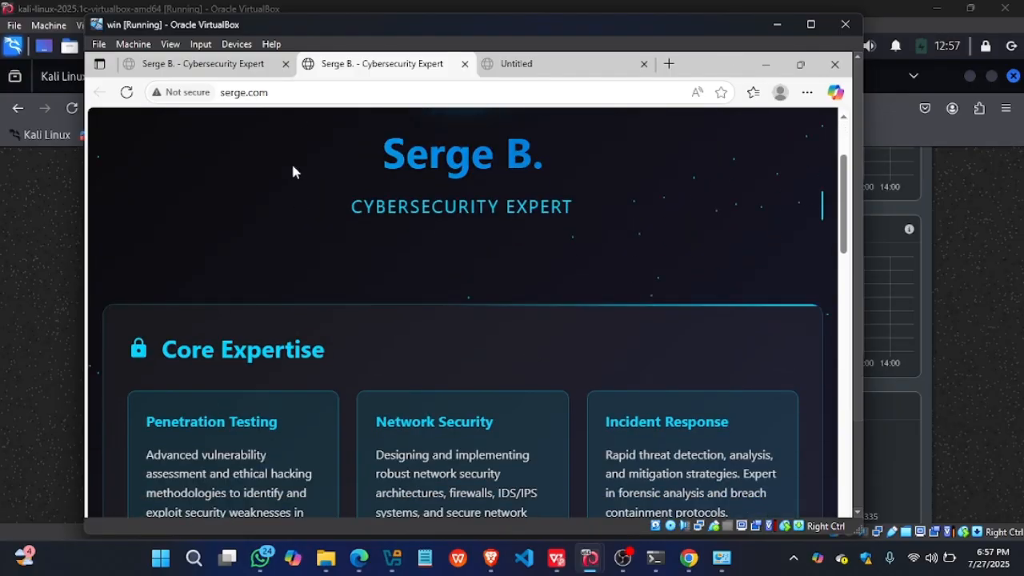
{"action": "left_click", "coordinate": [248, 94]}
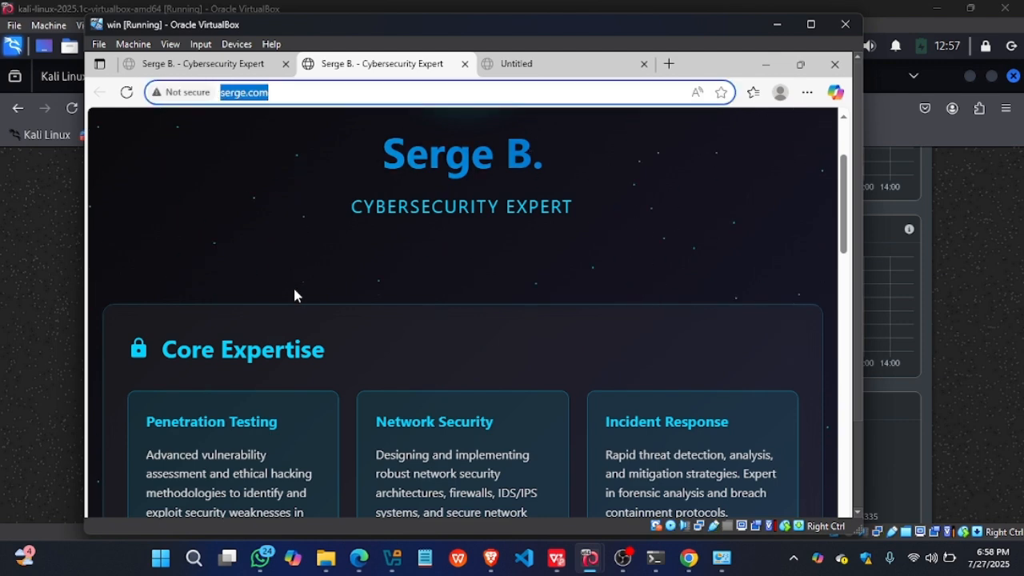
{"action": "scroll", "coordinate": [294, 295], "scroll_direction": "down", "scroll_amount": 3}
{"action": "scroll", "coordinate": [294, 295], "scroll_direction": "down", "scroll_amount": 3}
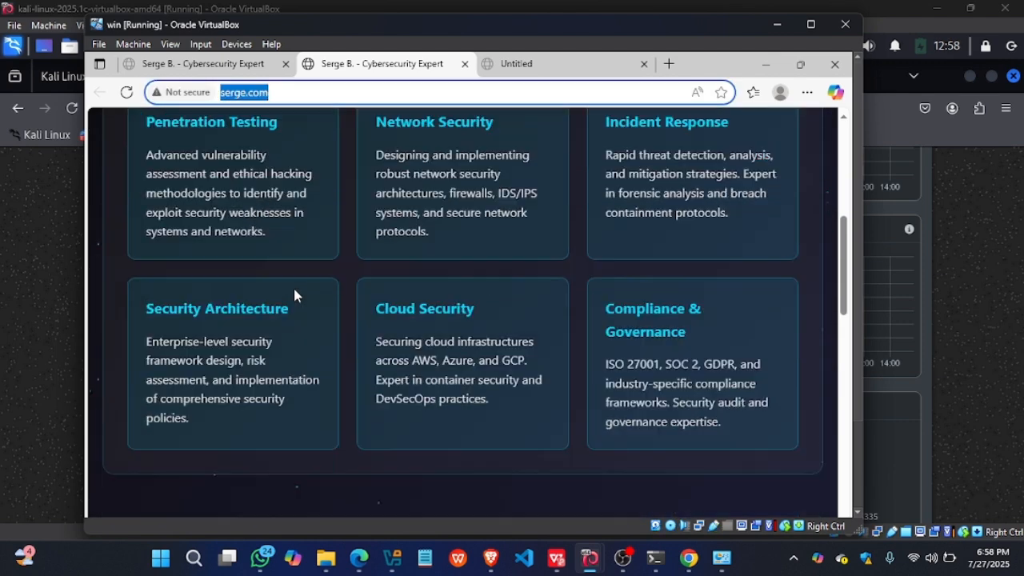
{"action": "scroll", "coordinate": [294, 295], "scroll_direction": "up", "scroll_amount": 3}
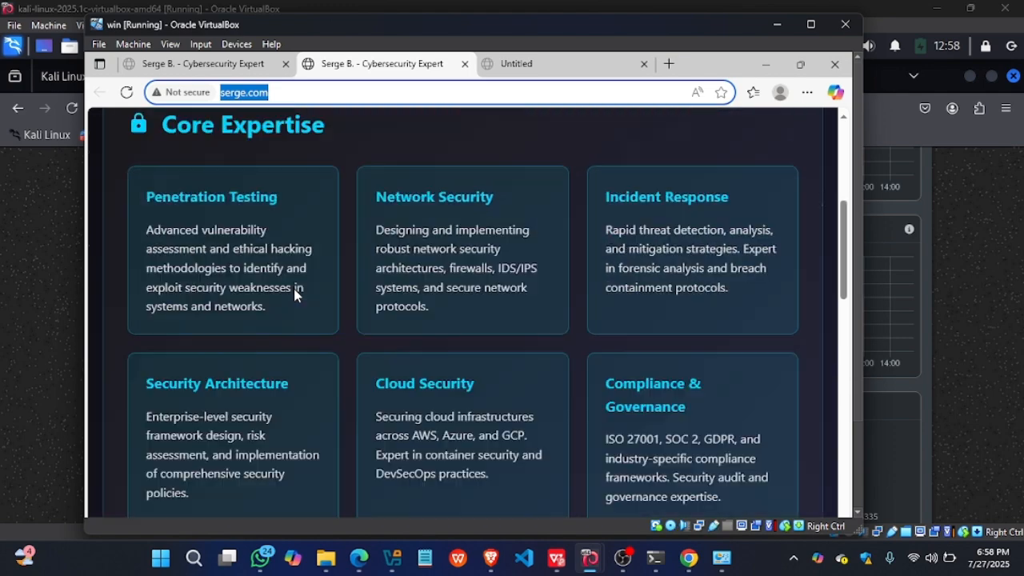
{"action": "scroll", "coordinate": [294, 296], "scroll_direction": "up", "scroll_amount": 3}
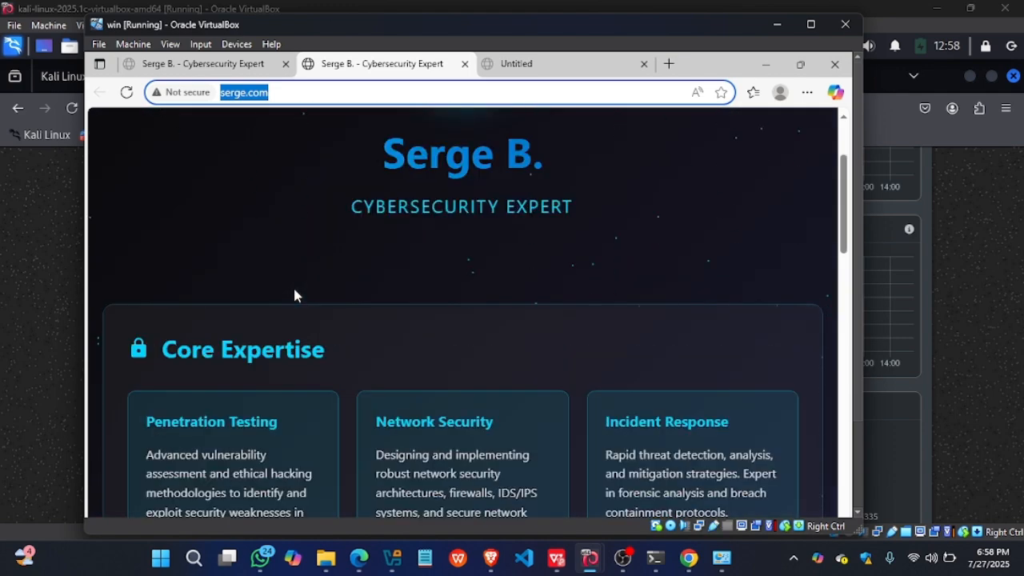
{"action": "scroll", "coordinate": [294, 295], "scroll_direction": "down", "scroll_amount": 3}
{"action": "scroll", "coordinate": [294, 295], "scroll_direction": "down", "scroll_amount": 5}
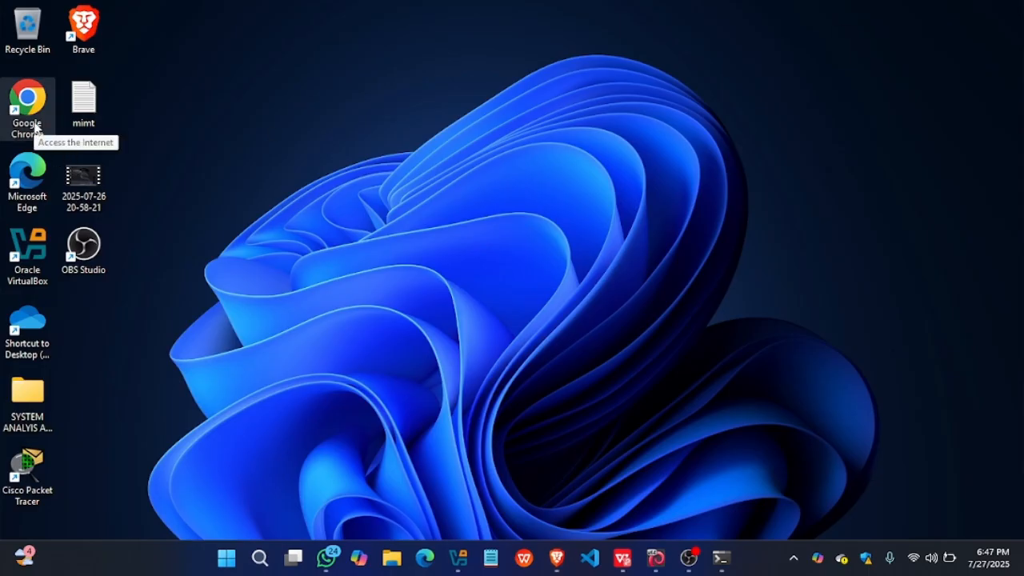
- Open Google Chrome on the host computer, load serge.com and check the domain in the page's address
{"action": "double_click", "coordinate": [35, 126]}
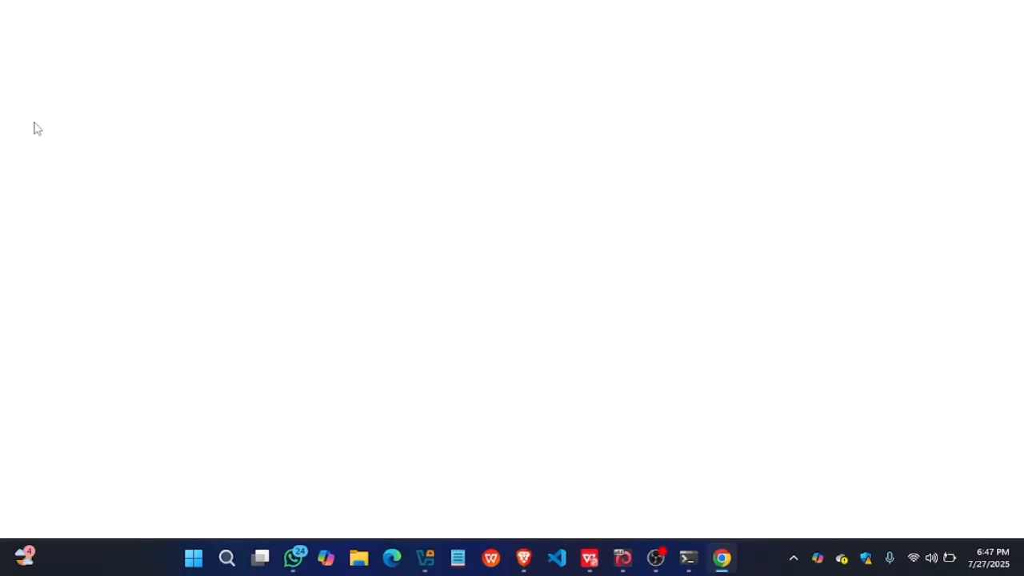
{"action": "left_click", "coordinate": [159, 48]}
{"action": "type", "text": "ser"}
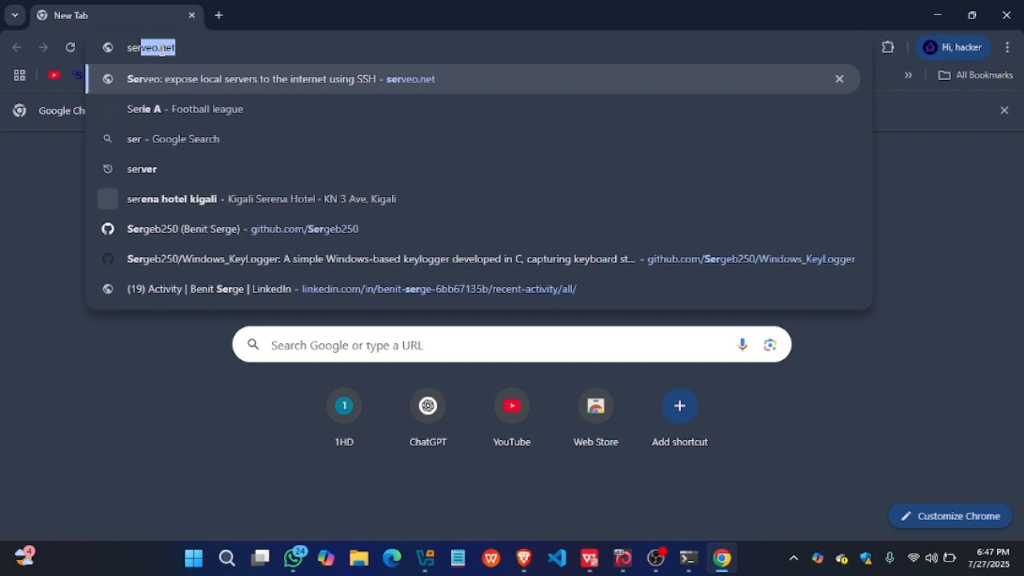
{"action": "type", "text": "ge"}
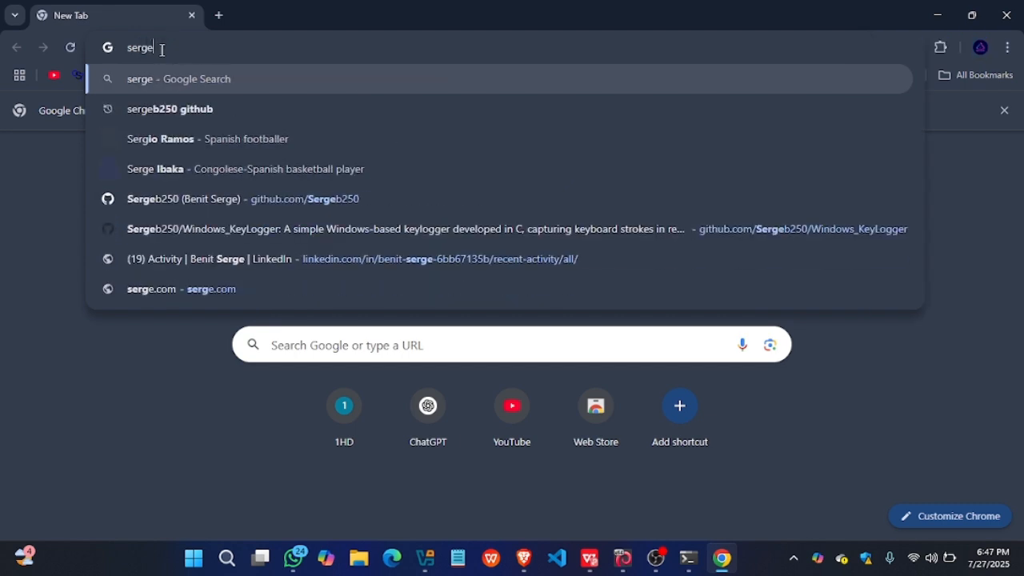
{"action": "type", "text": ".com"}
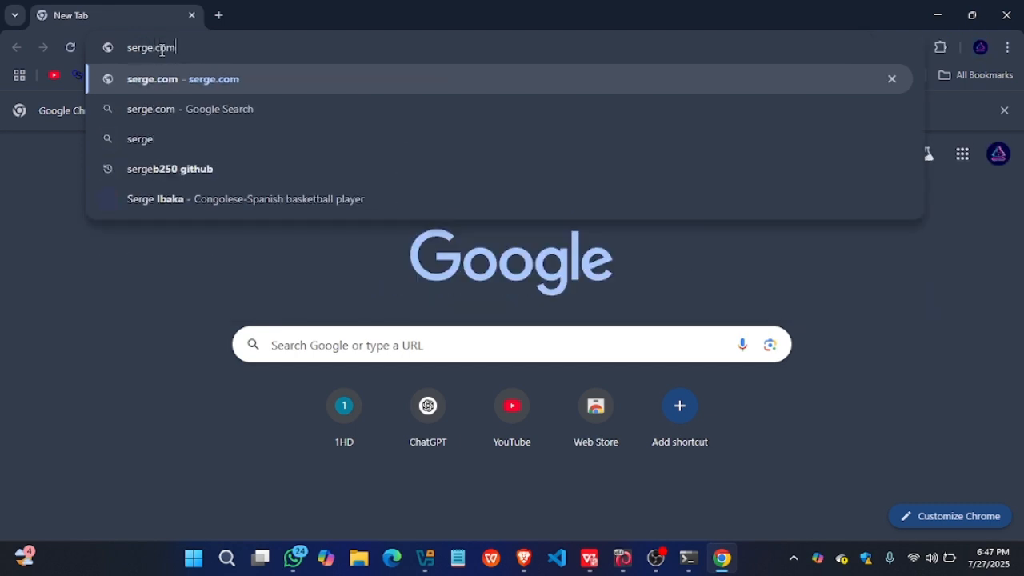
{"action": "key", "text": "Return"}
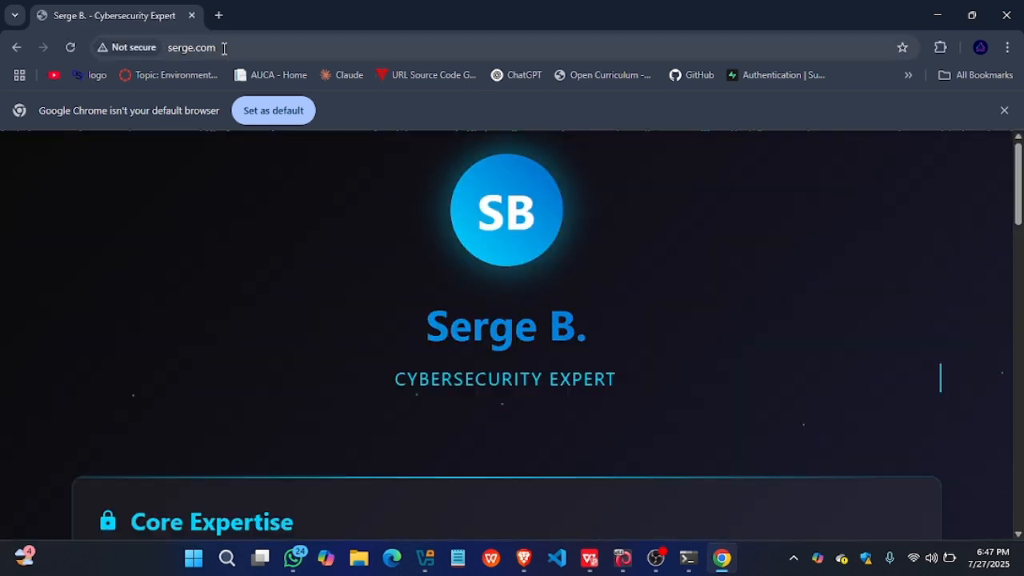
{"action": "left_click", "coordinate": [224, 47]}
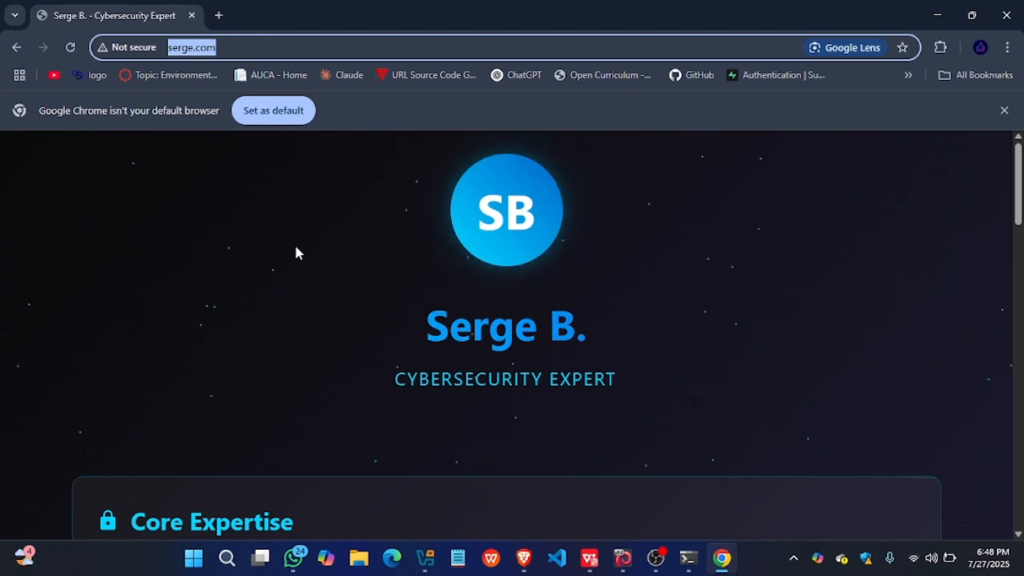
{"action": "left_click", "coordinate": [345, 280]}
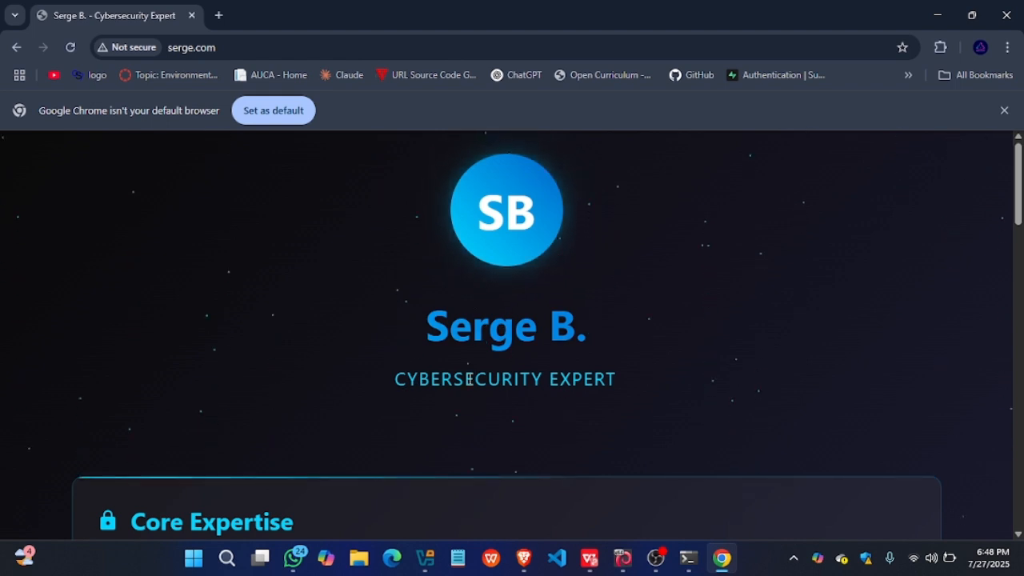
- Open the host's network adapter list through the Network and Sharing Center in Control Panel
{"action": "left_click", "coordinate": [224, 564]}
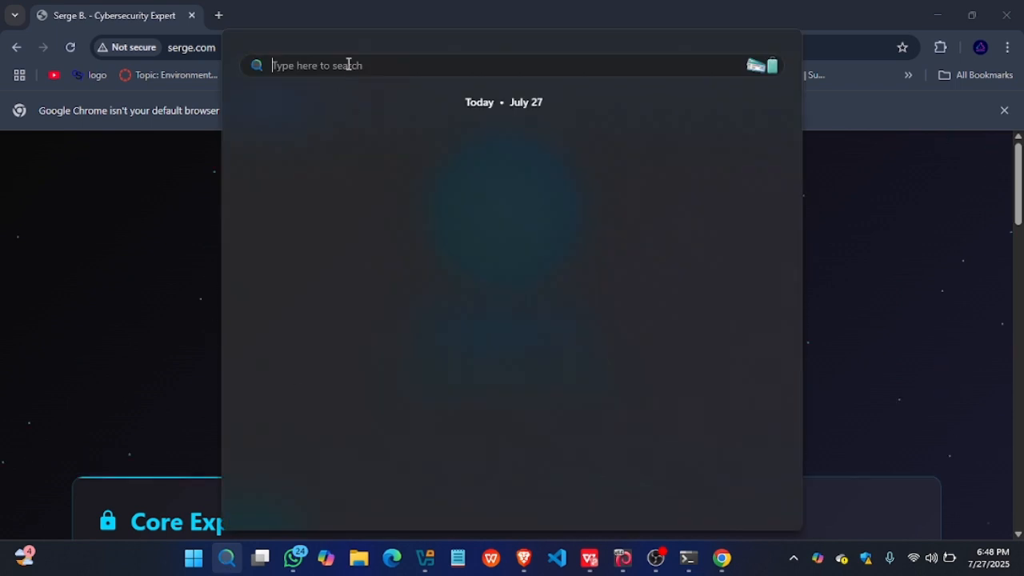
{"action": "type", "text": "cu"}
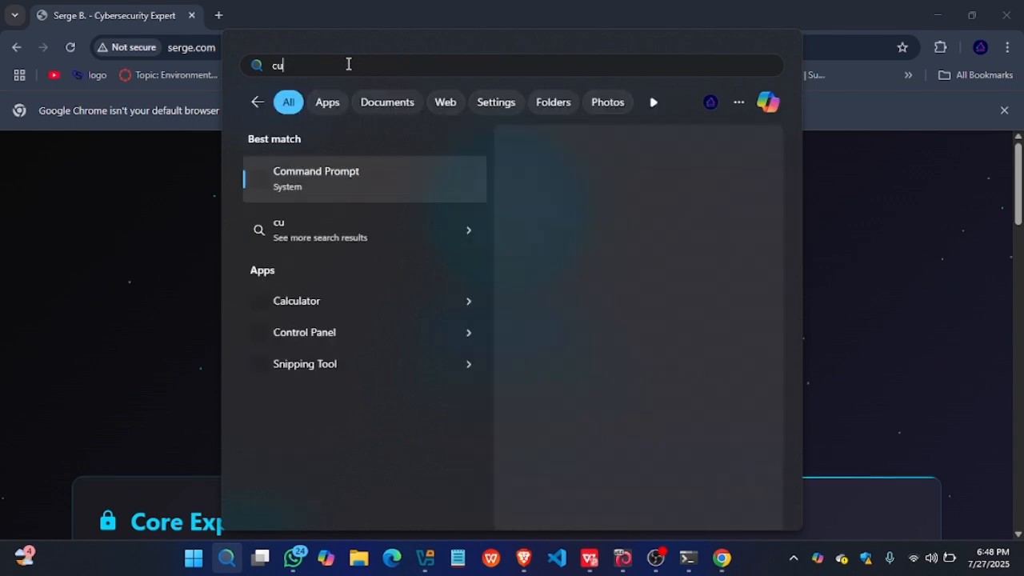
{"action": "key", "text": "BackSpace"}
{"action": "type", "text": "o"}
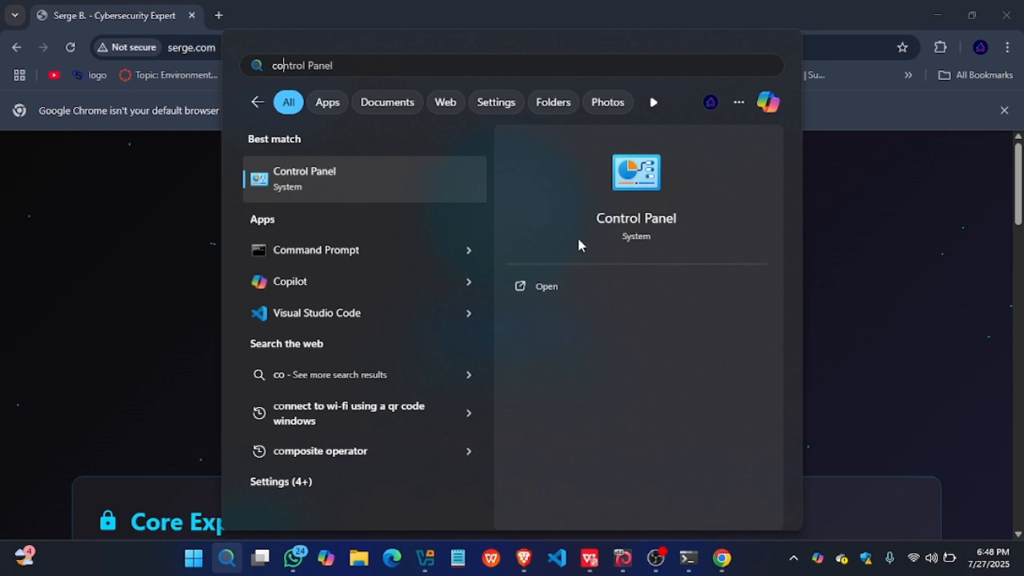
{"action": "key", "text": "Escape"}
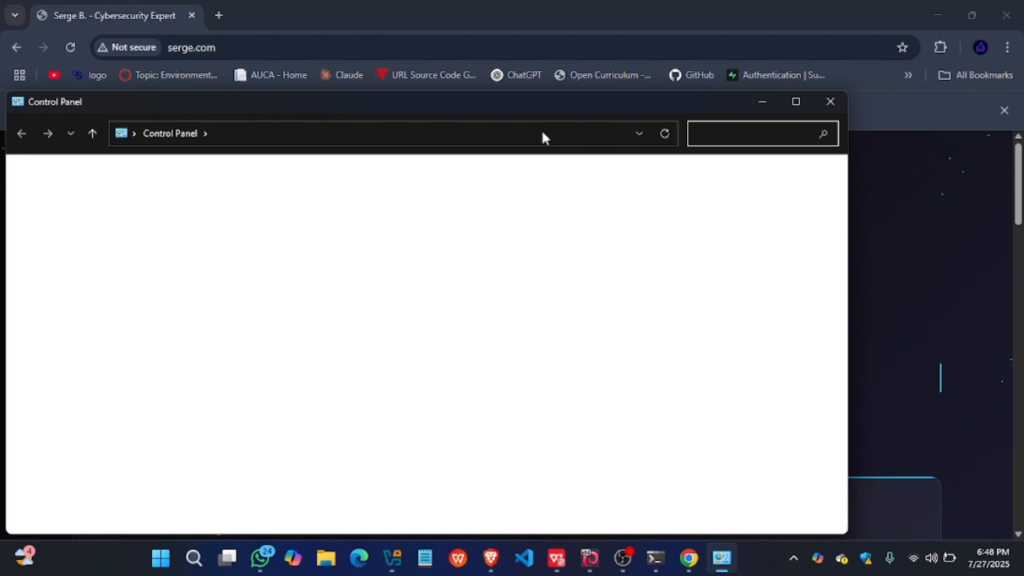
{"action": "left_click", "coordinate": [237, 285]}
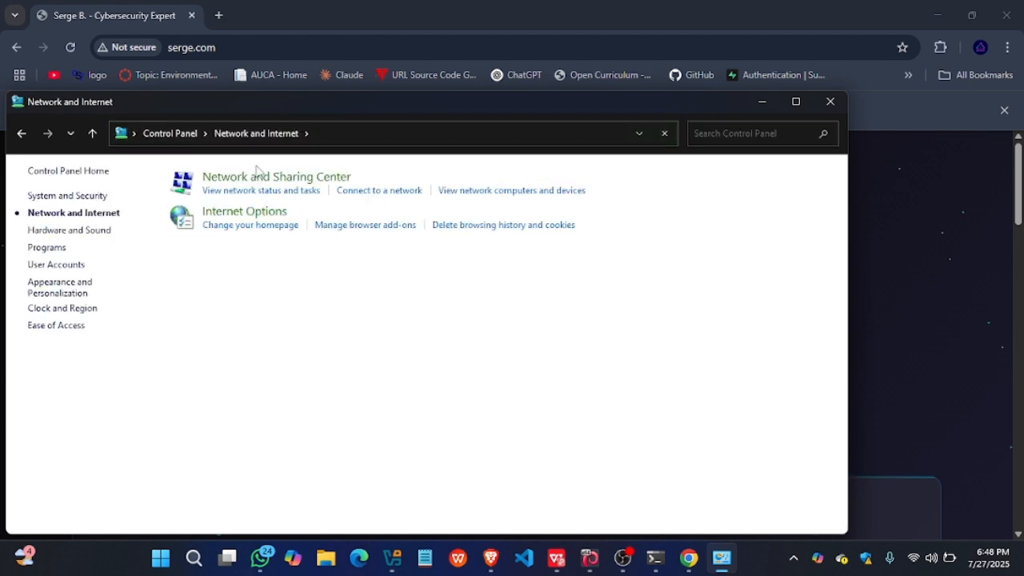
{"action": "left_click", "coordinate": [267, 179]}
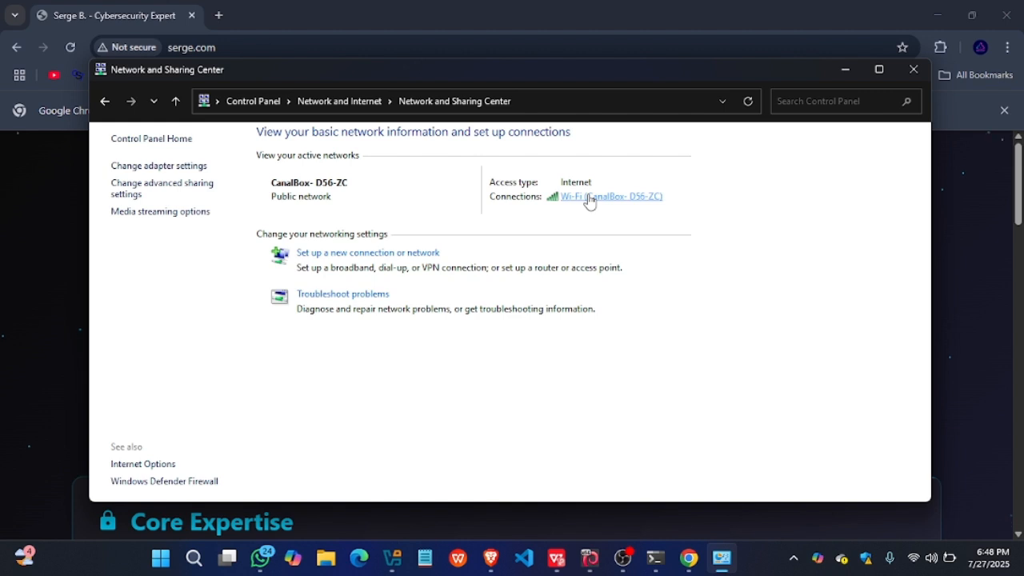
{"action": "left_click", "coordinate": [171, 170]}
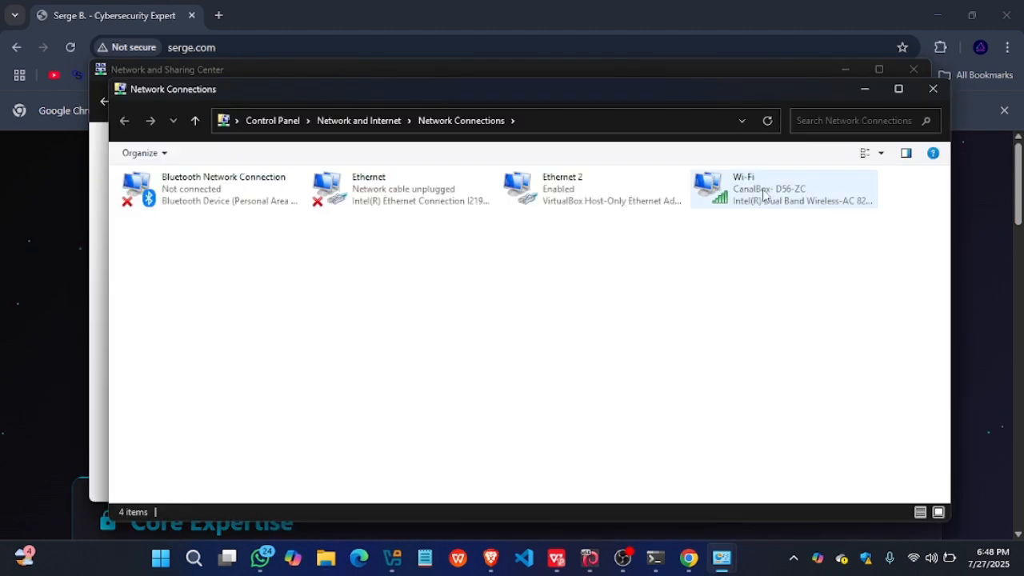
- Set the Wi-Fi adapter's IPv4 settings to obtain the DNS server address automatically, and close the network windows
{"action": "left_click", "coordinate": [765, 196]}
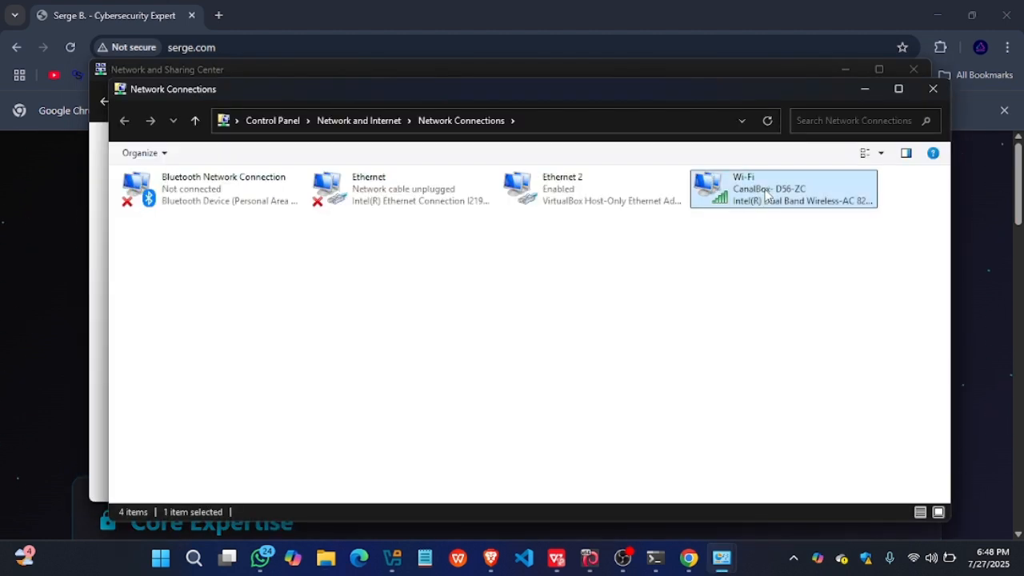
{"action": "right_click", "coordinate": [764, 194]}
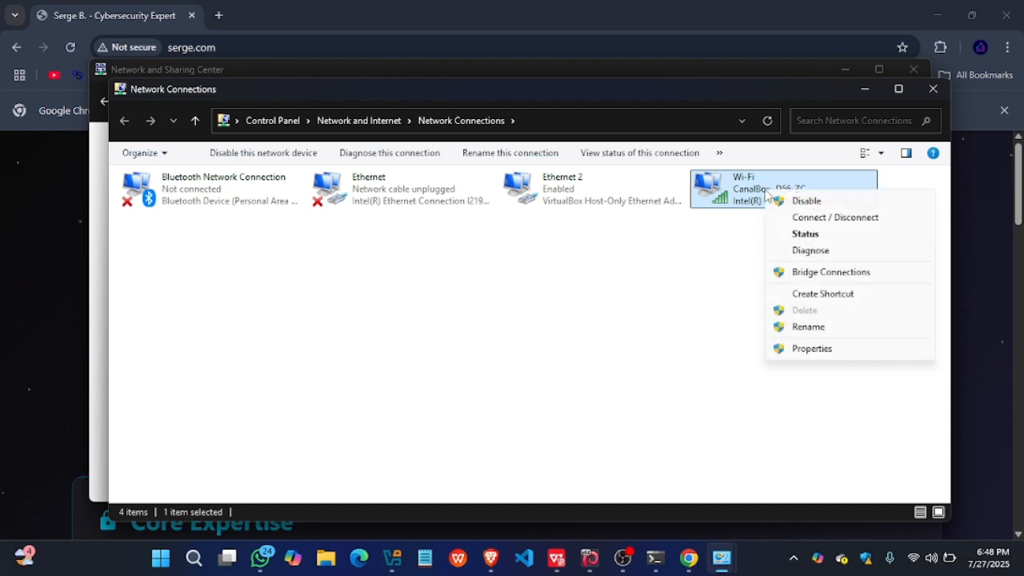
{"action": "left_click", "coordinate": [806, 351]}
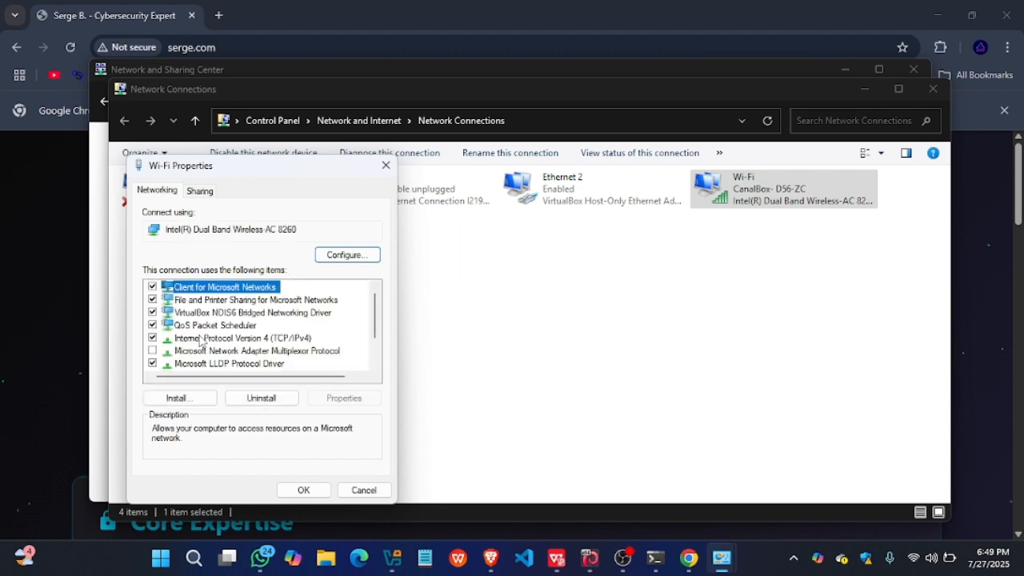
{"action": "double_click", "coordinate": [206, 339]}
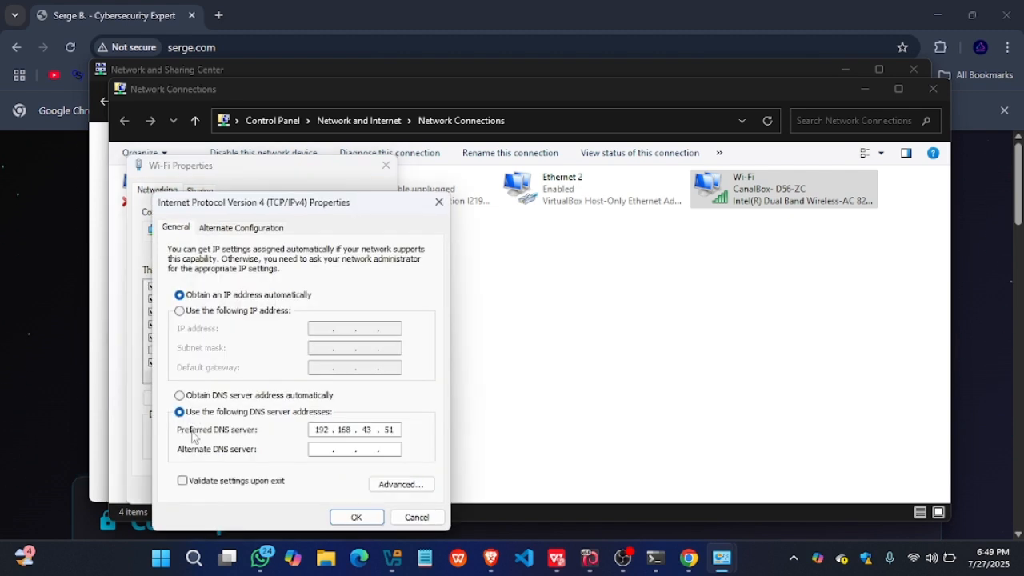
{"action": "left_click", "coordinate": [181, 396]}
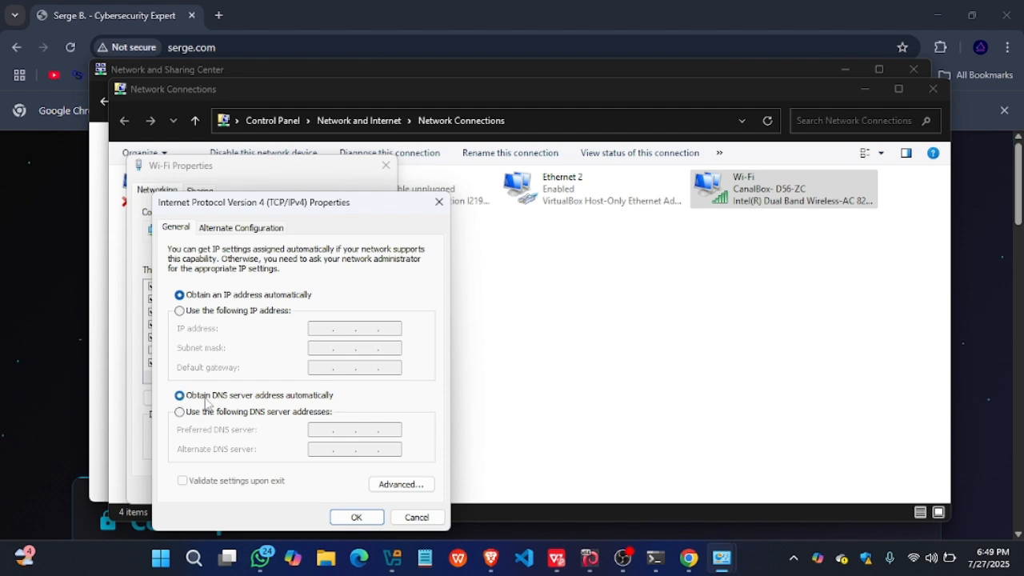
{"action": "left_click", "coordinate": [354, 518]}
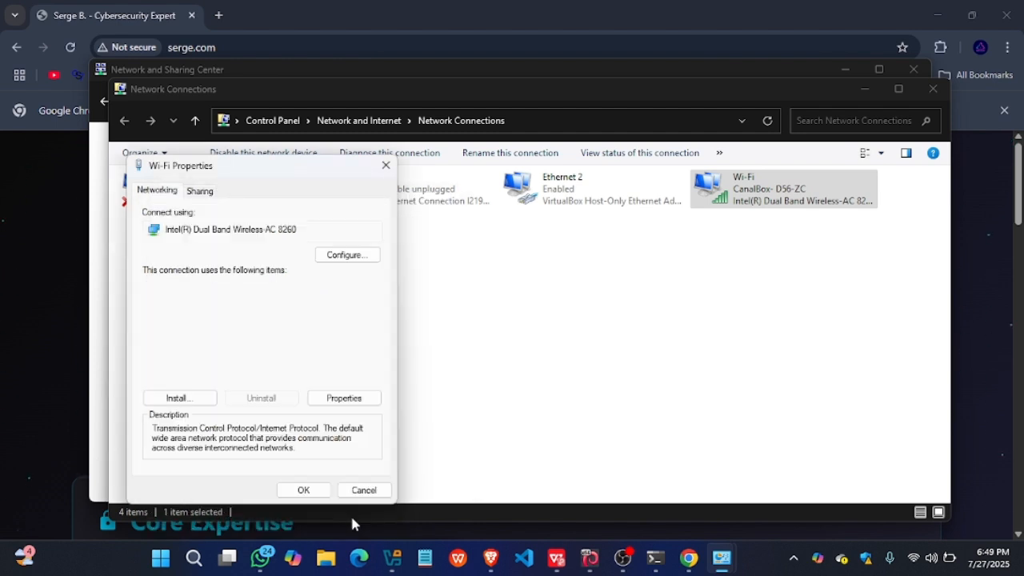
{"action": "left_click", "coordinate": [295, 488]}
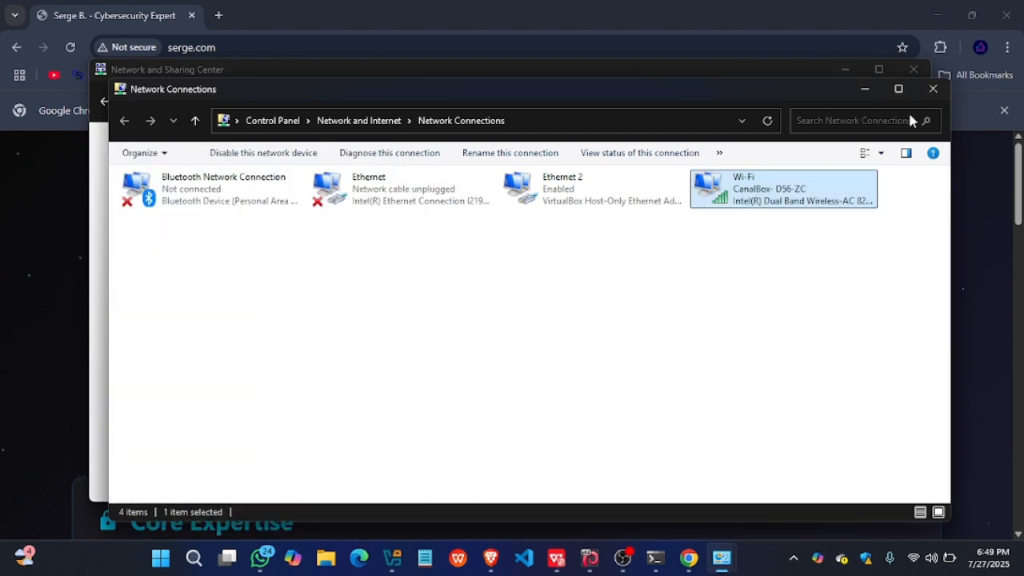
{"action": "left_click", "coordinate": [930, 89]}
{"action": "left_click", "coordinate": [913, 69]}
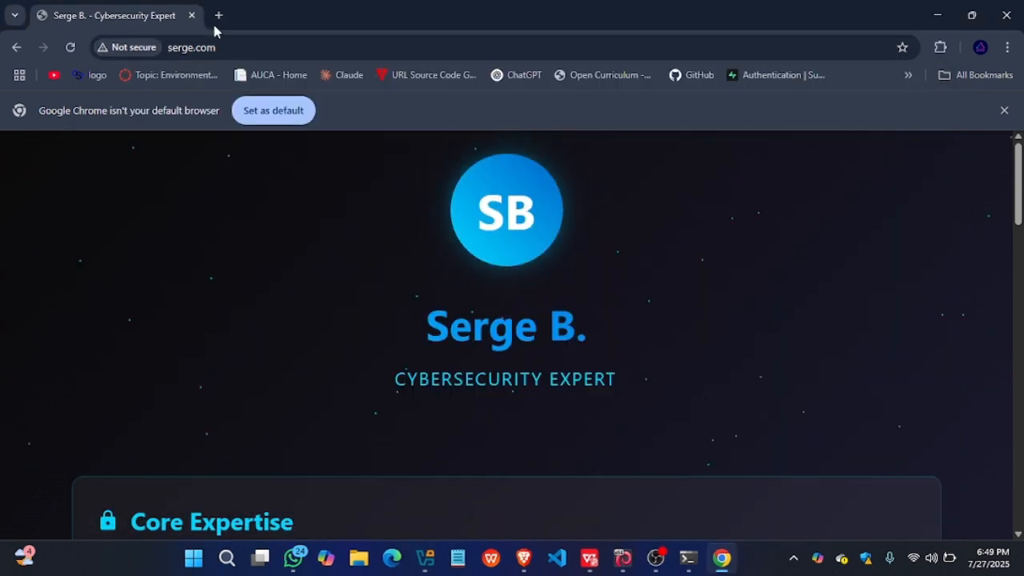
- Reload serge.com in Chrome and look through the page that the default DNS server returns
{"action": "left_click", "coordinate": [71, 48]}
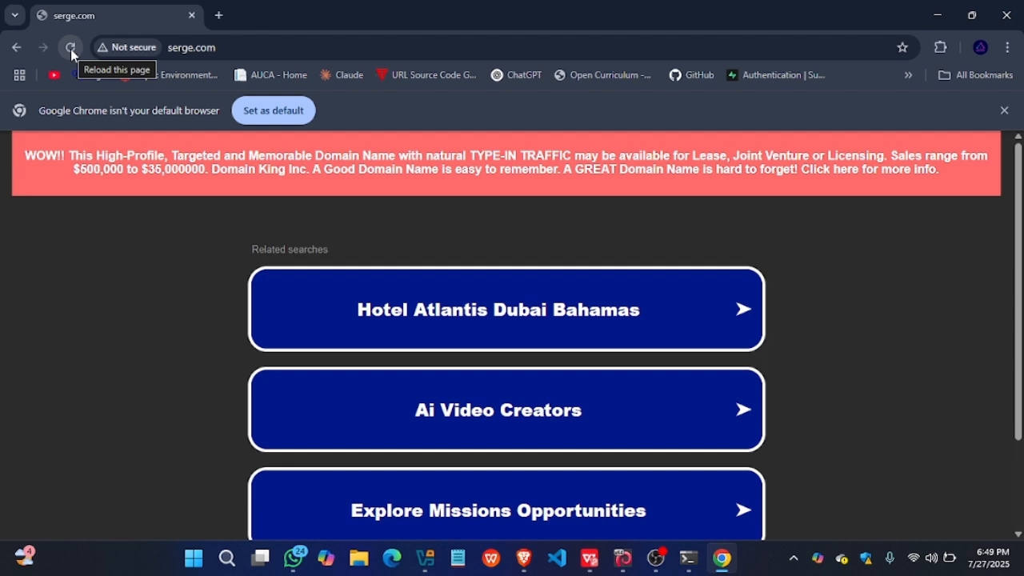
{"action": "scroll", "coordinate": [253, 247], "scroll_direction": "down", "scroll_amount": 2}
{"action": "scroll", "coordinate": [253, 247], "scroll_direction": "up", "scroll_amount": 2}
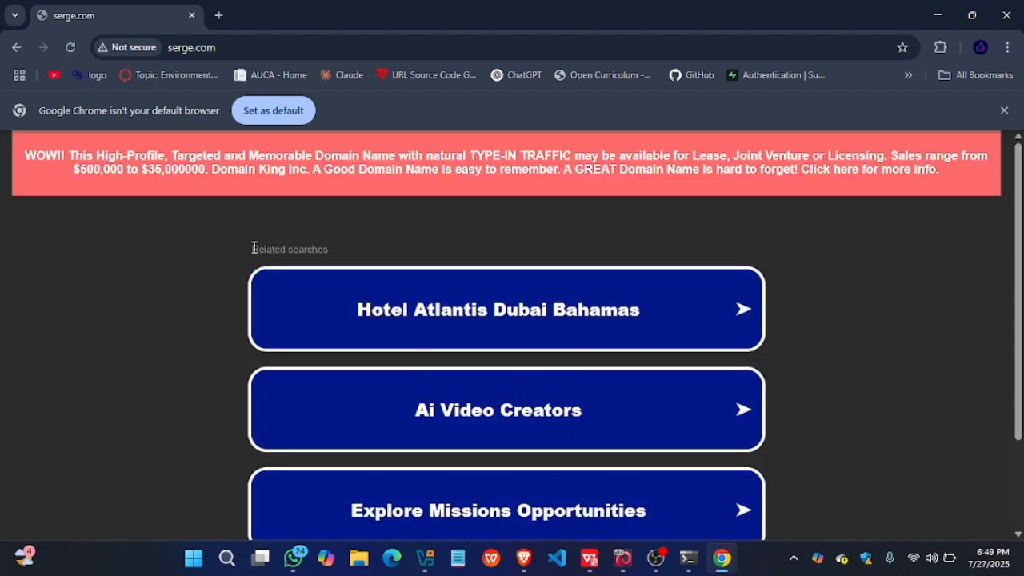
- Bring up Control Panel again and reopen the Network Connections list of adapters
{"action": "left_click", "coordinate": [226, 565]}
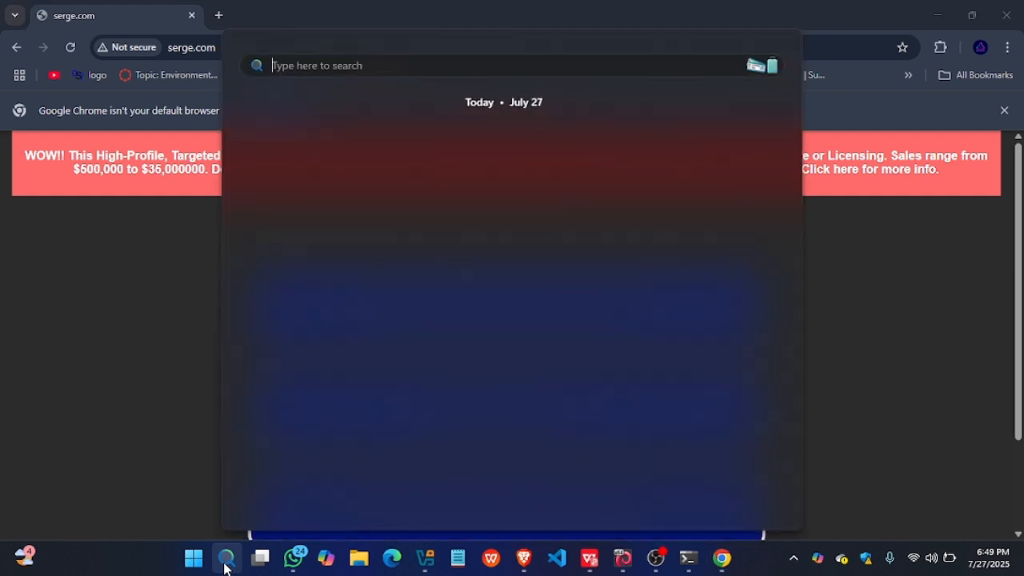
{"action": "type", "text": "cont"}
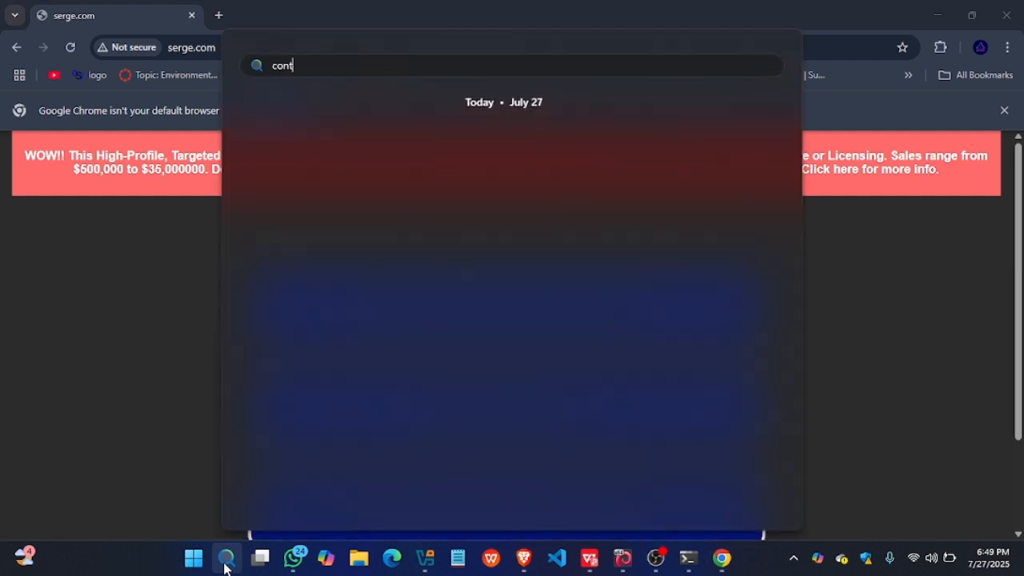
{"action": "type", "text": "r"}
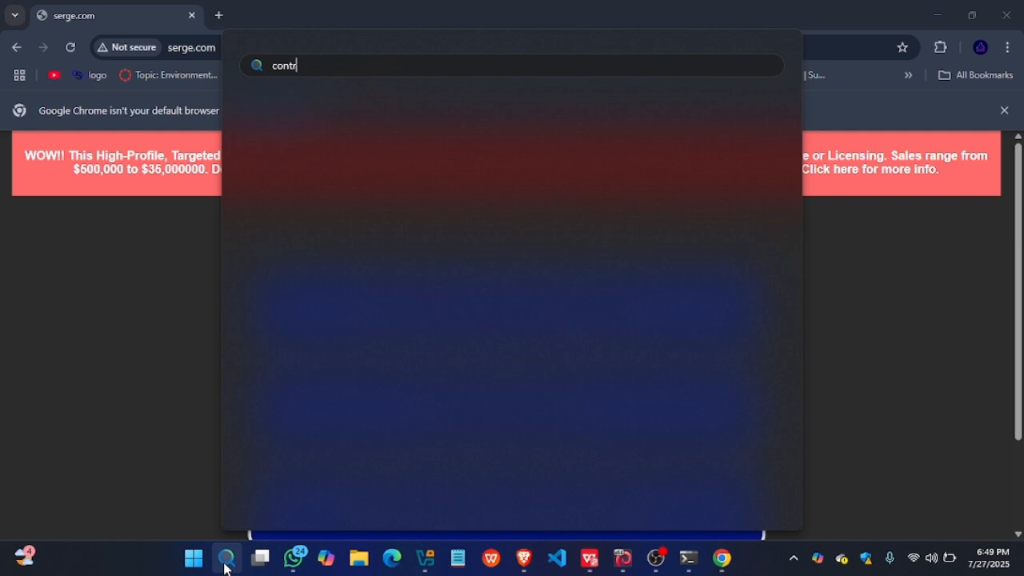
{"action": "type", "text": "ol"}
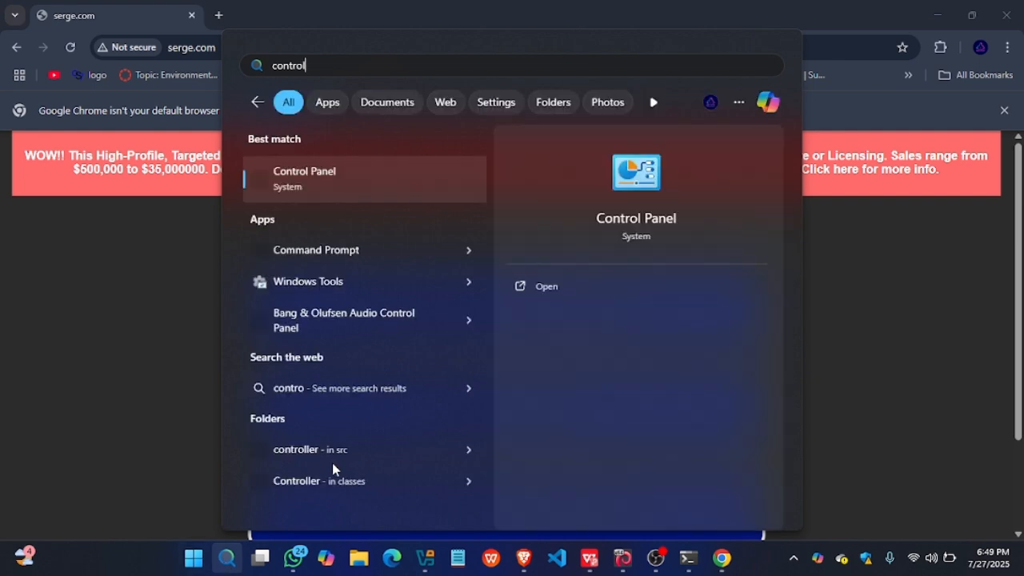
{"action": "left_click", "coordinate": [538, 286]}
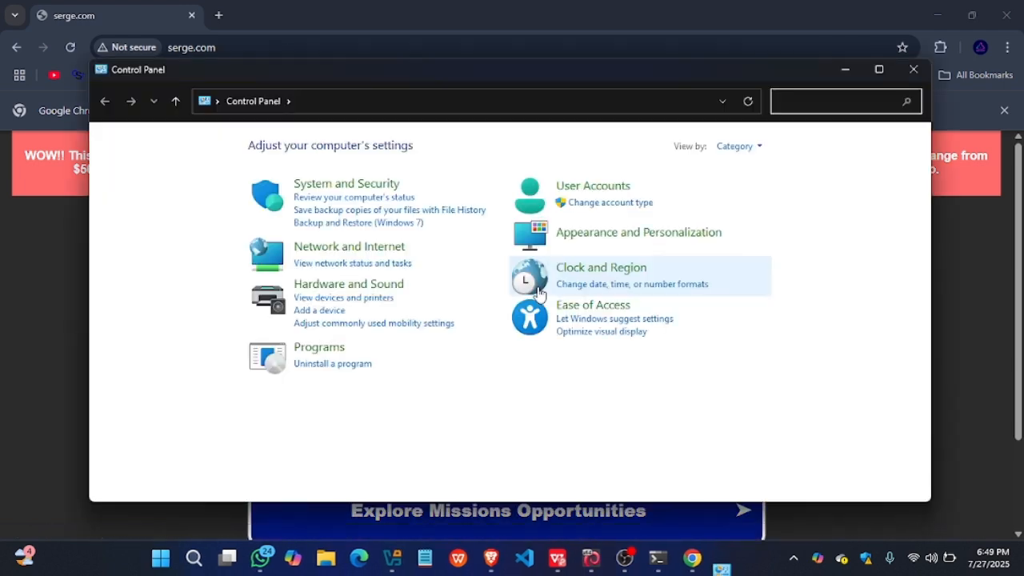
{"action": "left_click", "coordinate": [329, 246]}
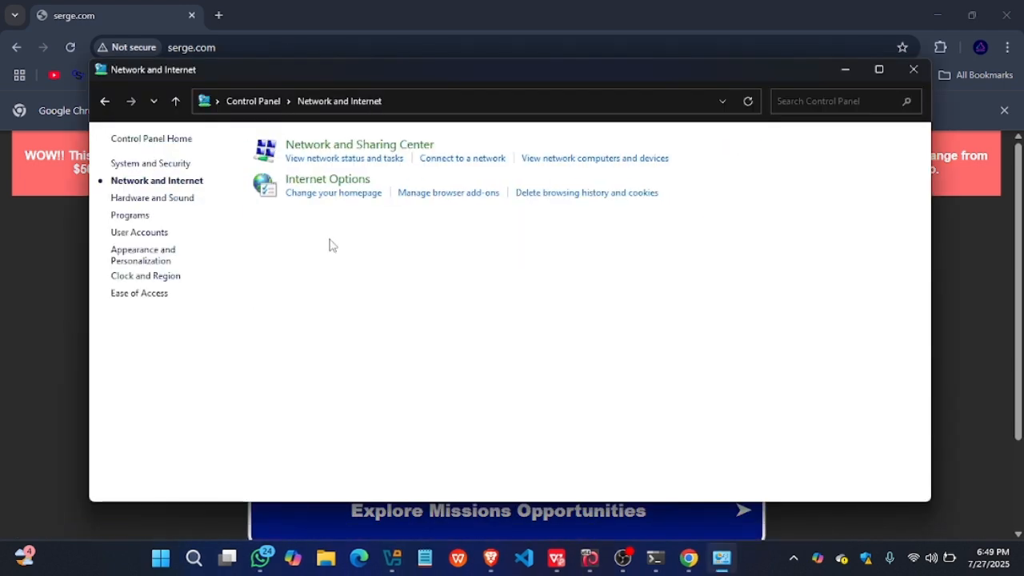
{"action": "left_click", "coordinate": [352, 146]}
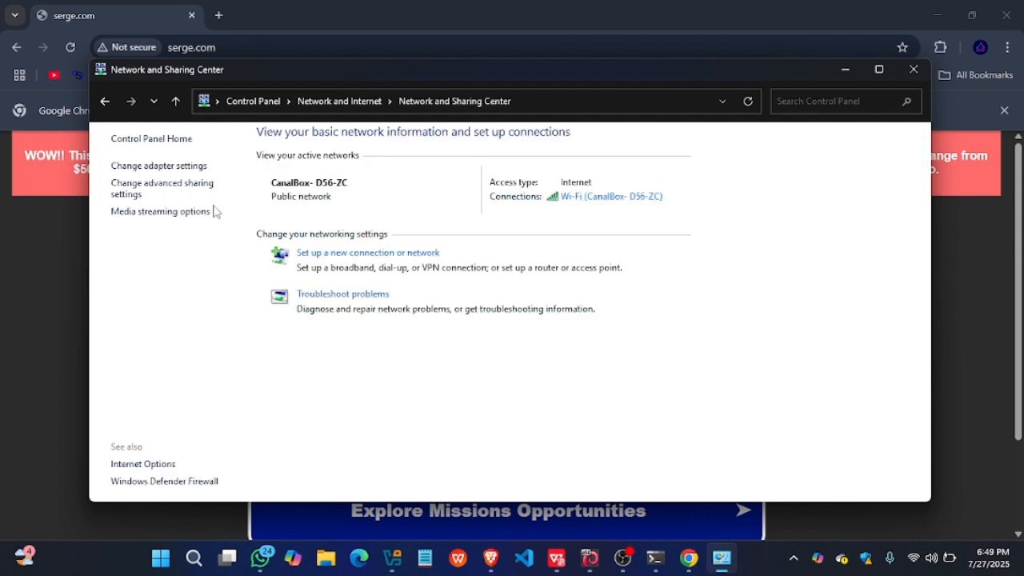
{"action": "left_click", "coordinate": [177, 168]}
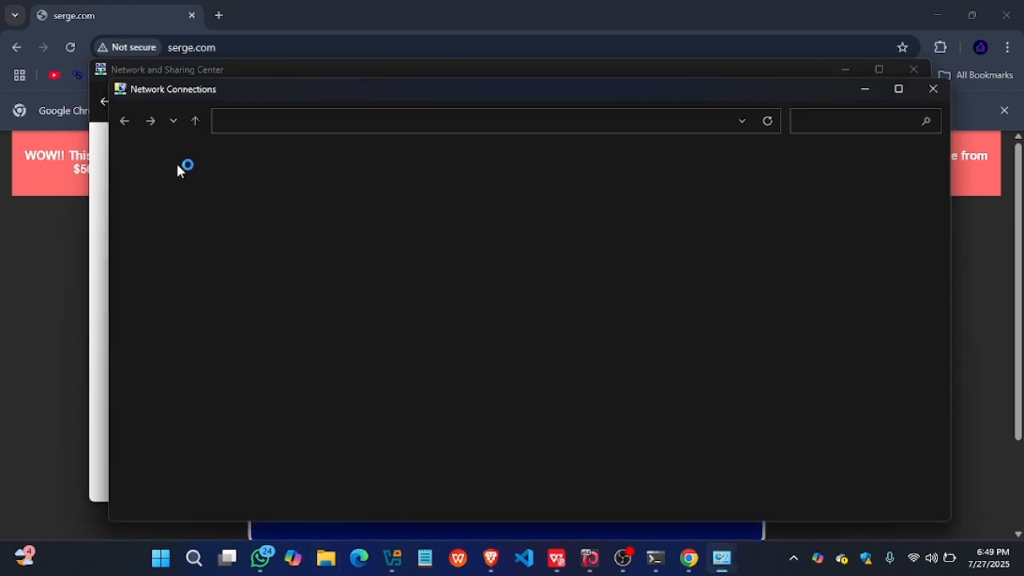
- Set the Wi-Fi adapter's IPv4 preferred DNS server to 192.168.43.51, and reload serge.com in Chrome
{"action": "right_click", "coordinate": [755, 197]}
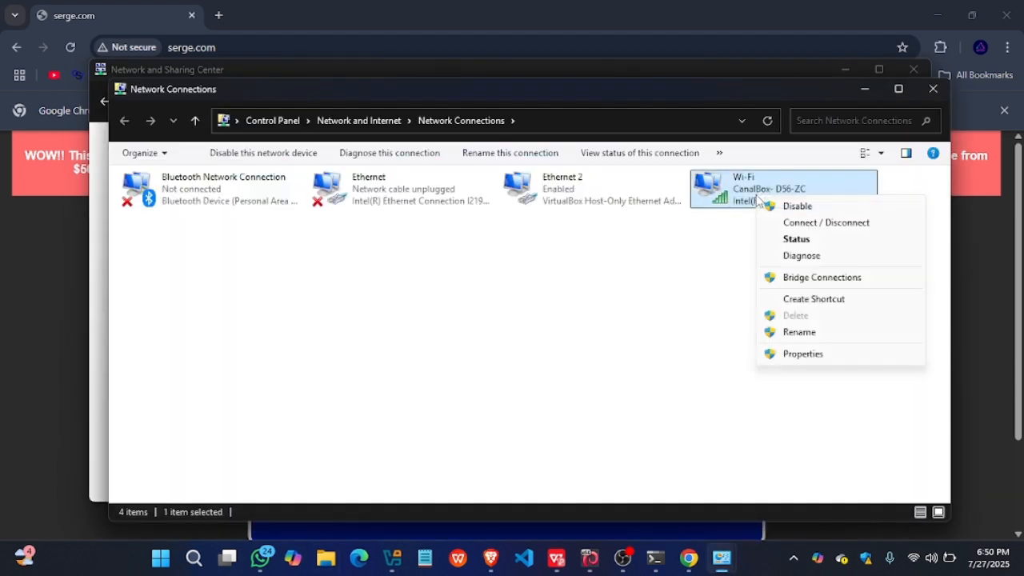
{"action": "left_click", "coordinate": [794, 355]}
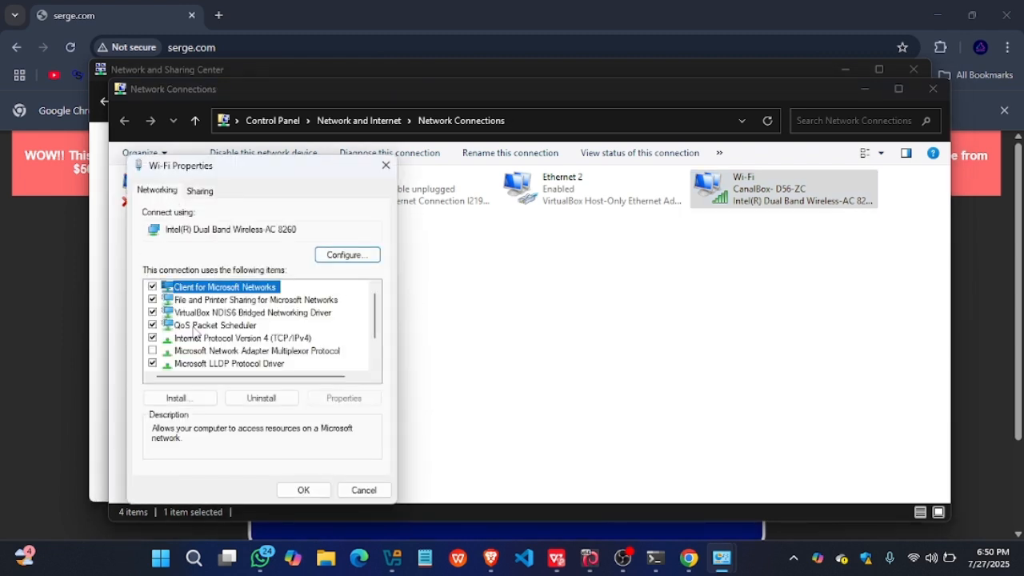
{"action": "double_click", "coordinate": [200, 339]}
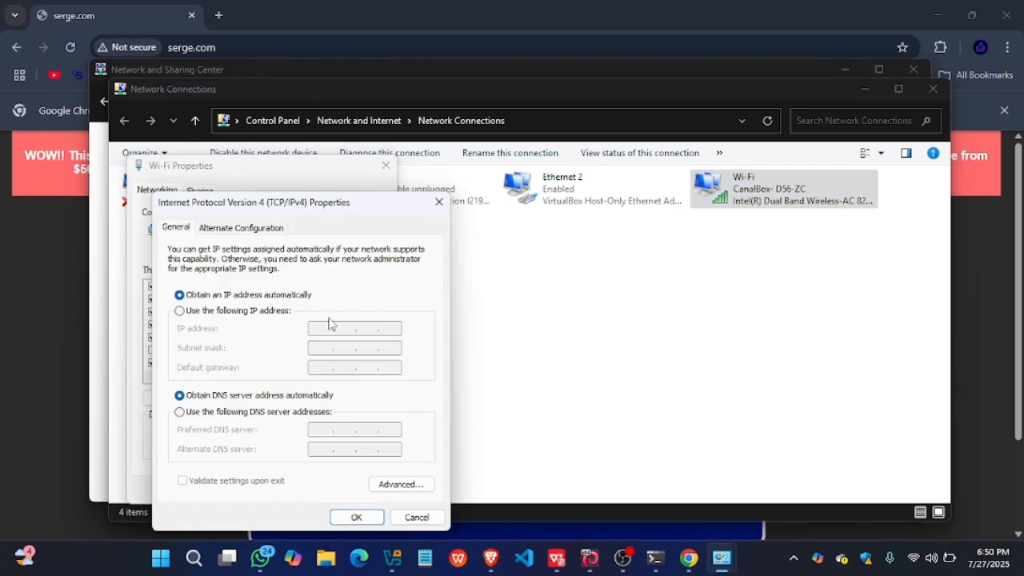
{"action": "left_click", "coordinate": [202, 412]}
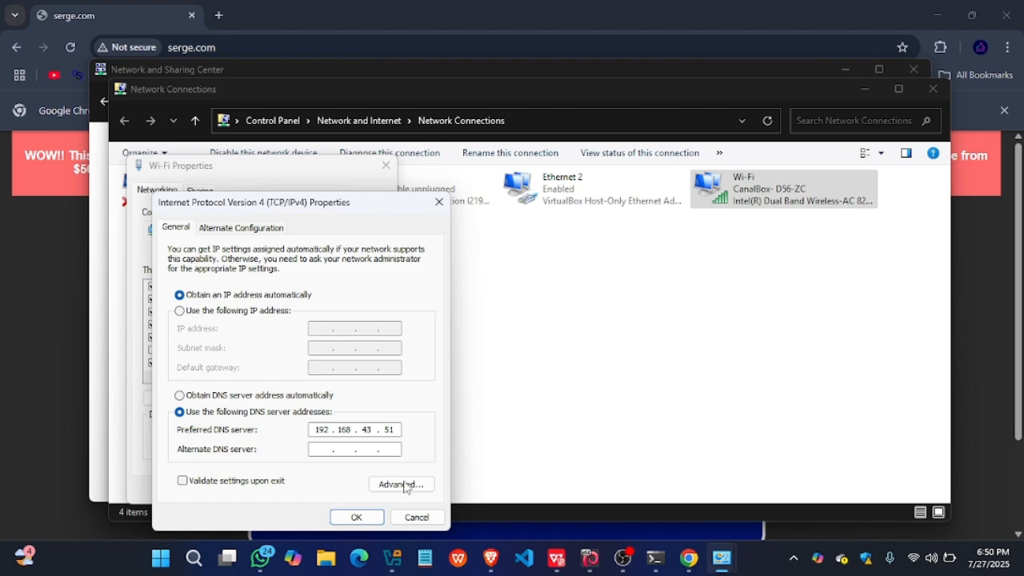
{"action": "left_click", "coordinate": [354, 516]}
{"action": "left_click", "coordinate": [302, 487]}
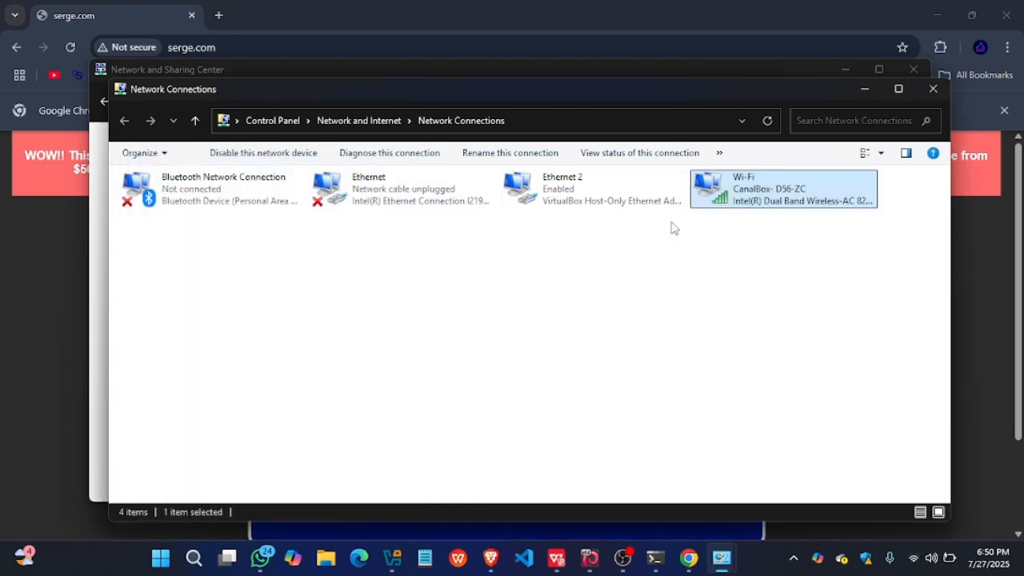
{"action": "left_click", "coordinate": [750, 53]}
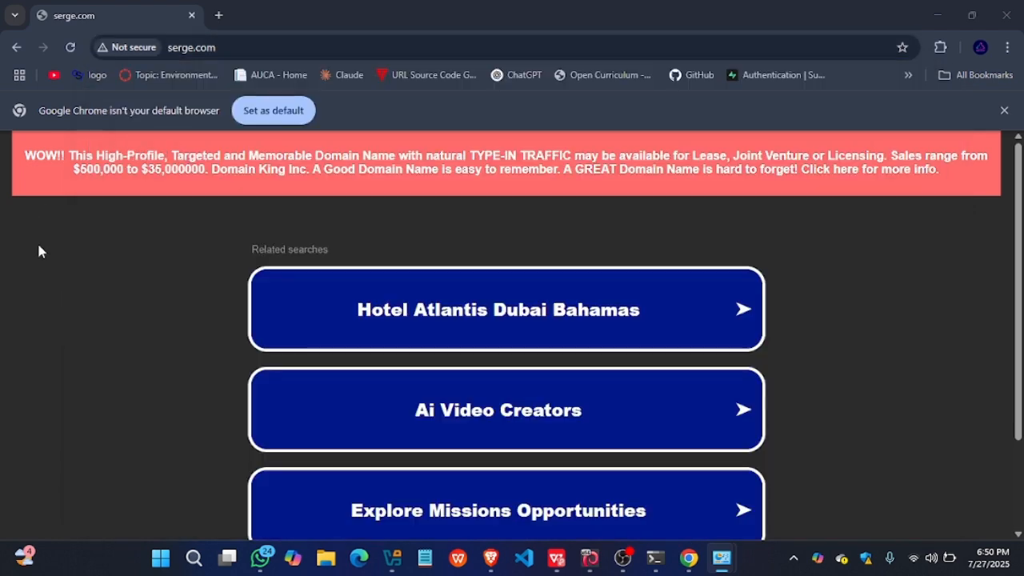
{"action": "left_click", "coordinate": [72, 48]}
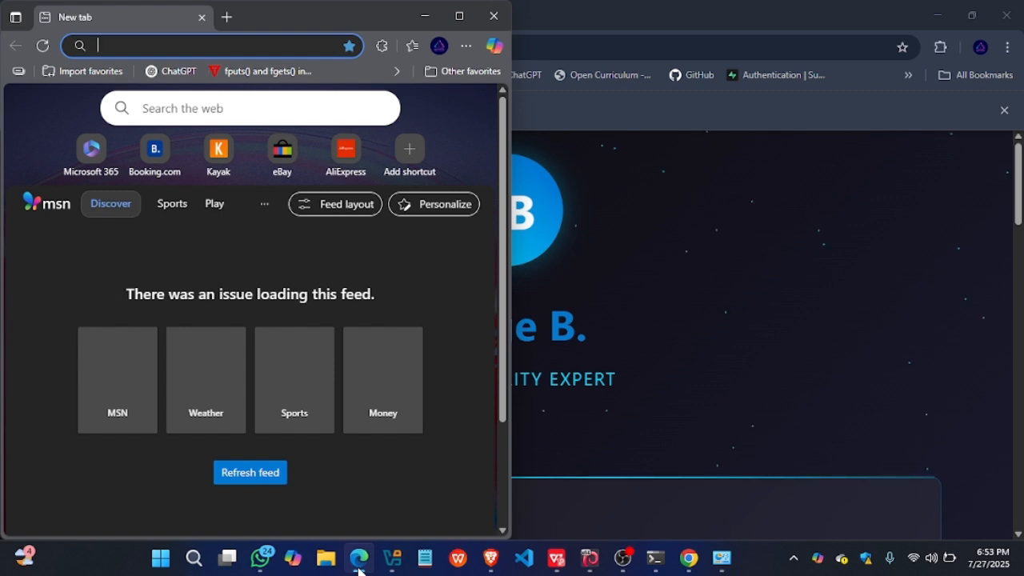
- Maximize the Edge window, refresh the new tab page's news feed and look over the stories and ad slots
{"action": "left_click", "coordinate": [460, 20]}
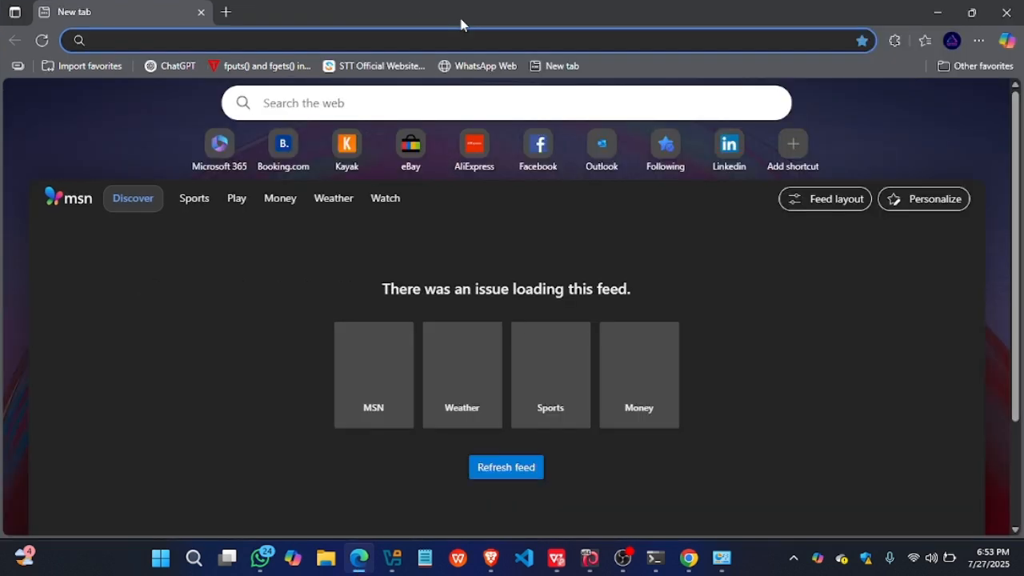
{"action": "scroll", "coordinate": [289, 271], "scroll_direction": "down", "scroll_amount": 2}
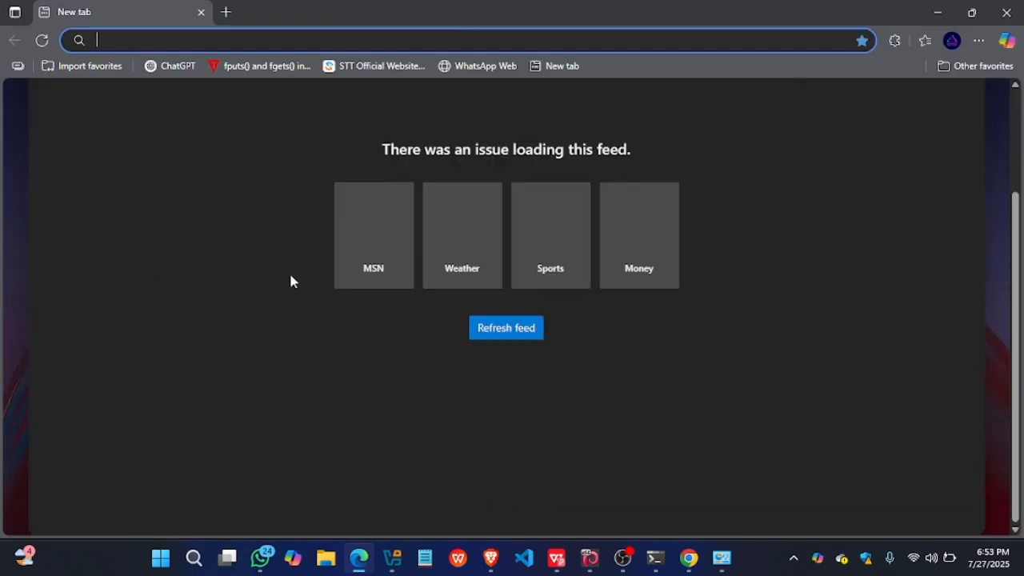
{"action": "left_click", "coordinate": [489, 336]}
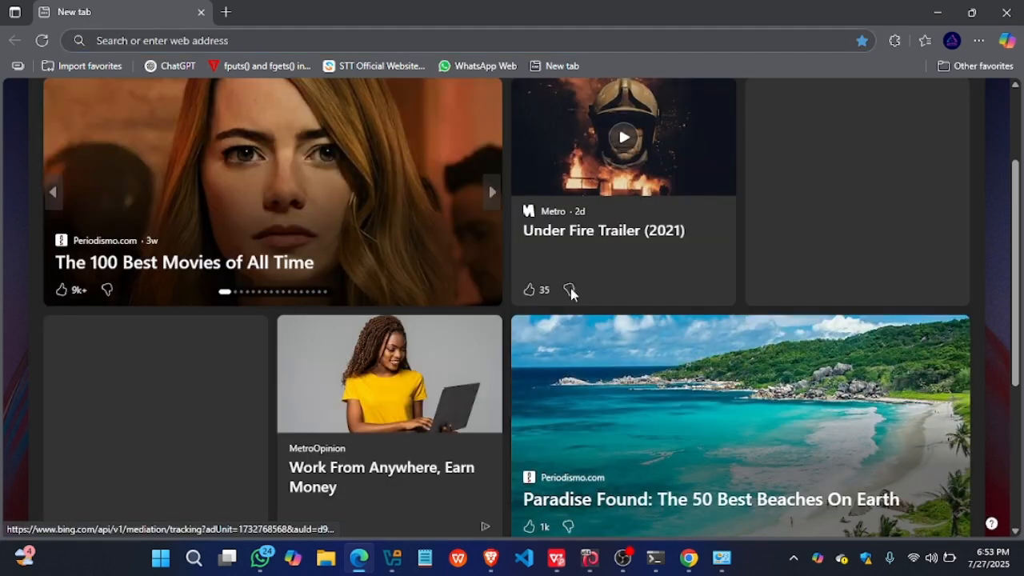
{"action": "scroll", "coordinate": [571, 291], "scroll_direction": "up", "scroll_amount": 2}
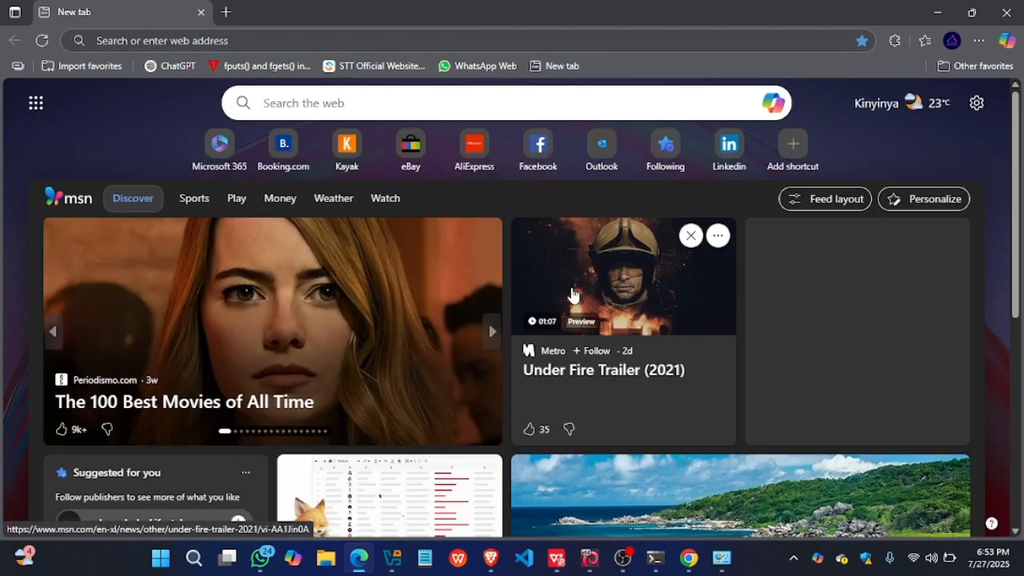
- Open msn.com in a new Edge tab and examine its feed for ads under the 192.168.43.51 DNS server
{"action": "left_click", "coordinate": [226, 12]}
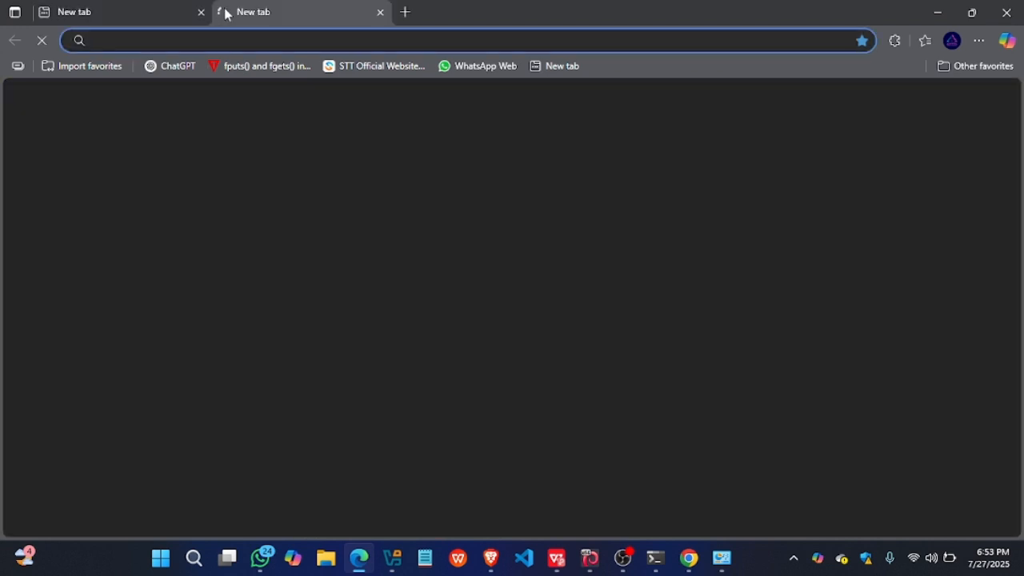
{"action": "type", "text": "ms"}
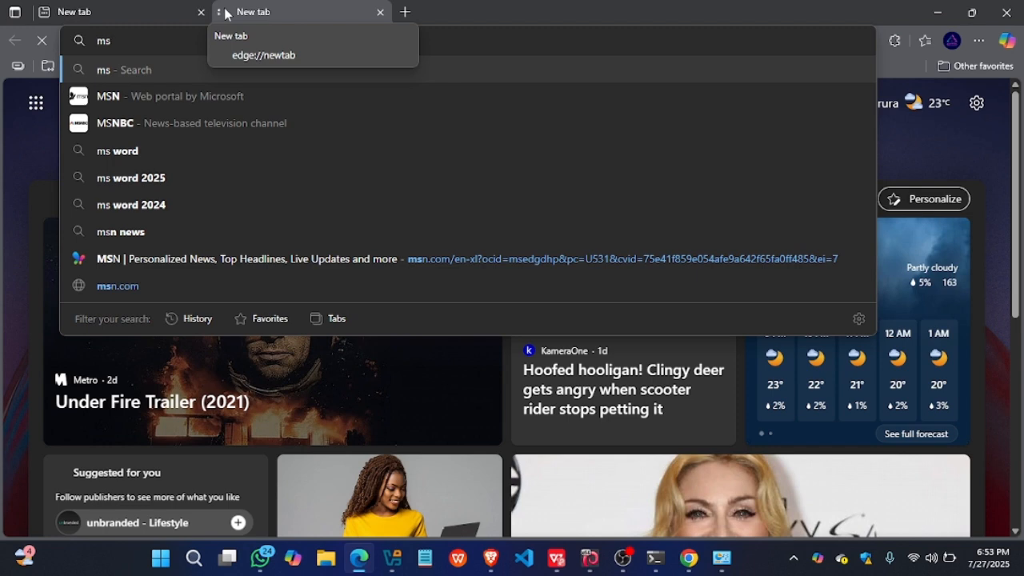
{"action": "left_click", "coordinate": [104, 288]}
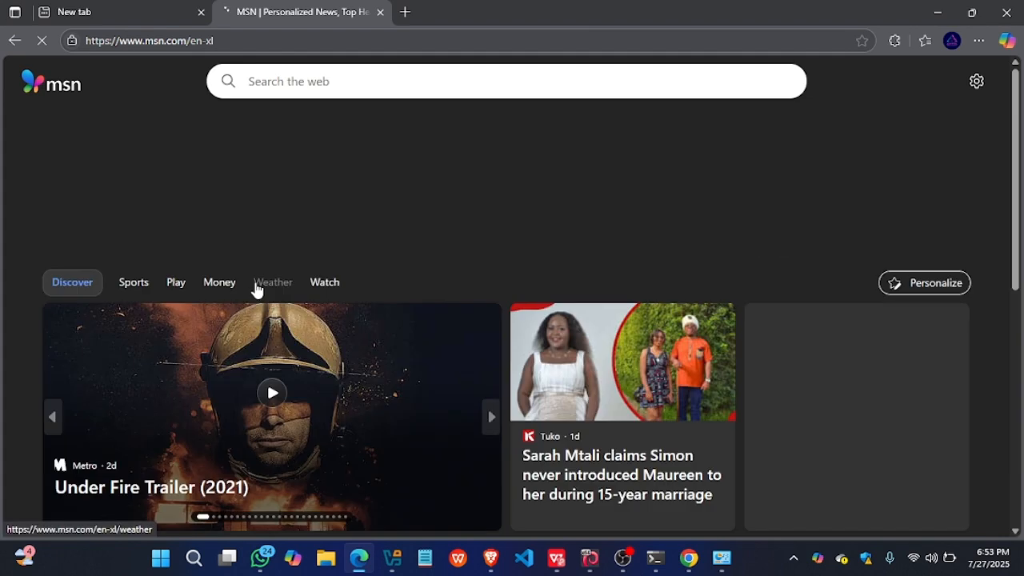
{"action": "scroll", "coordinate": [256, 289], "scroll_direction": "down", "scroll_amount": 15}
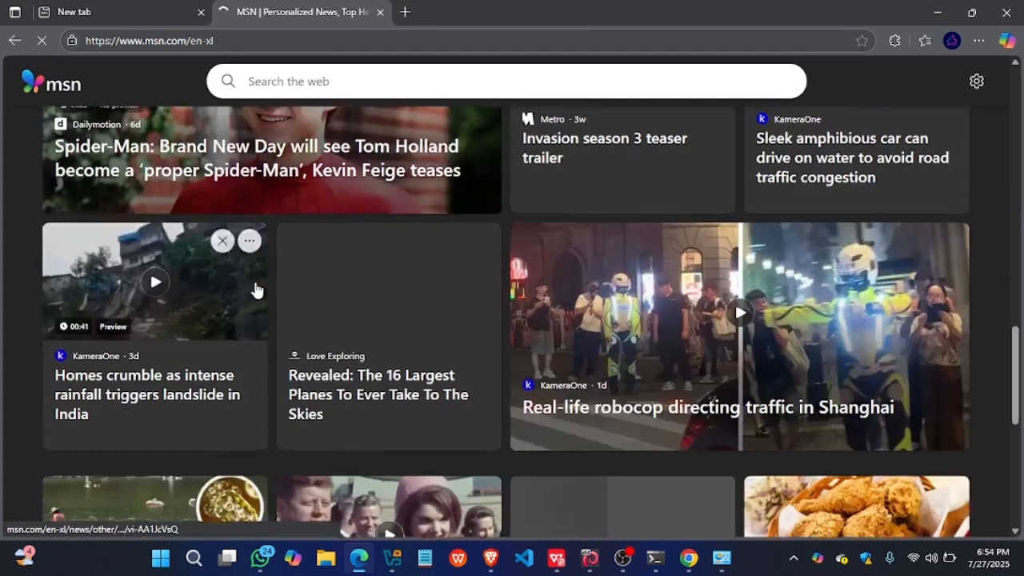
{"action": "scroll", "coordinate": [256, 290], "scroll_direction": "up", "scroll_amount": 15}
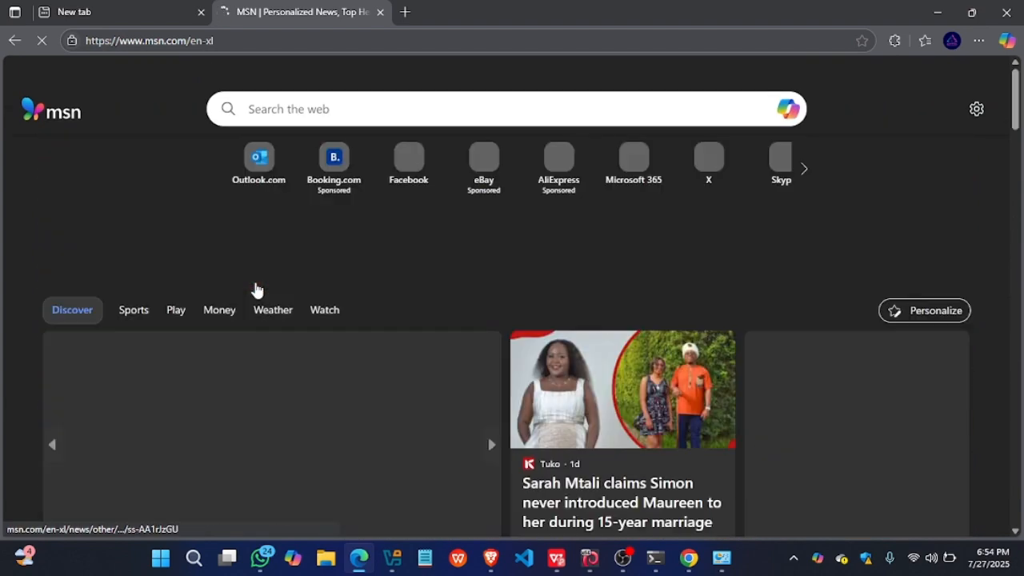
{"action": "scroll", "coordinate": [256, 289], "scroll_direction": "down", "scroll_amount": 2}
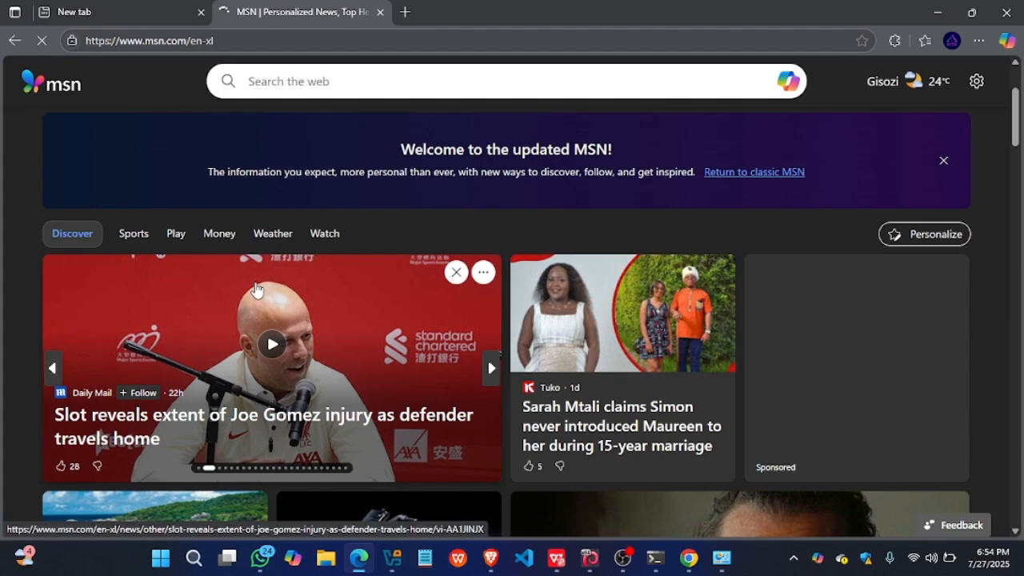
{"action": "scroll", "coordinate": [256, 289], "scroll_direction": "up", "scroll_amount": 2}
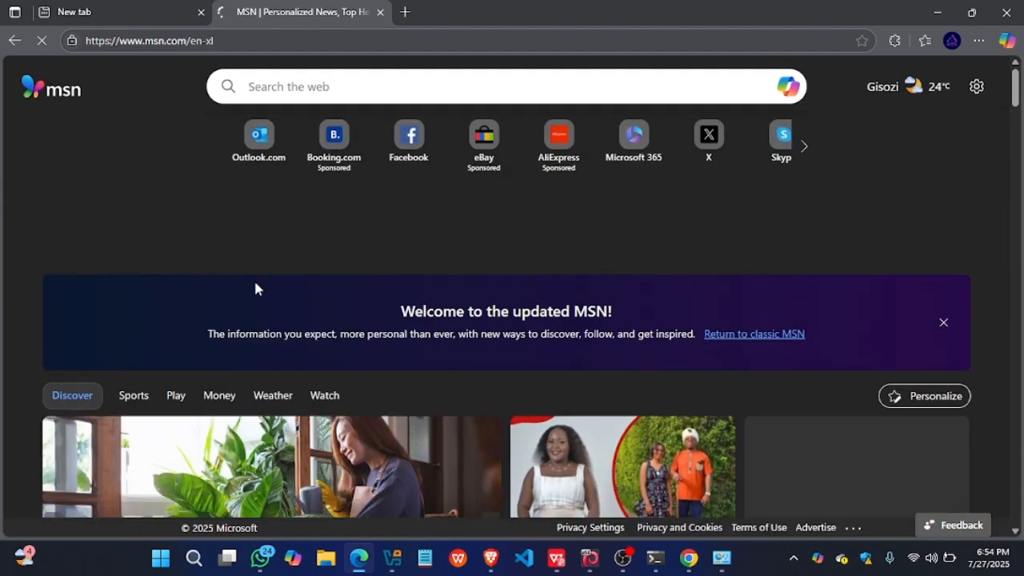
{"action": "scroll", "coordinate": [256, 289], "scroll_direction": "down", "scroll_amount": 4}
{"action": "scroll", "coordinate": [256, 290], "scroll_direction": "down", "scroll_amount": 20}
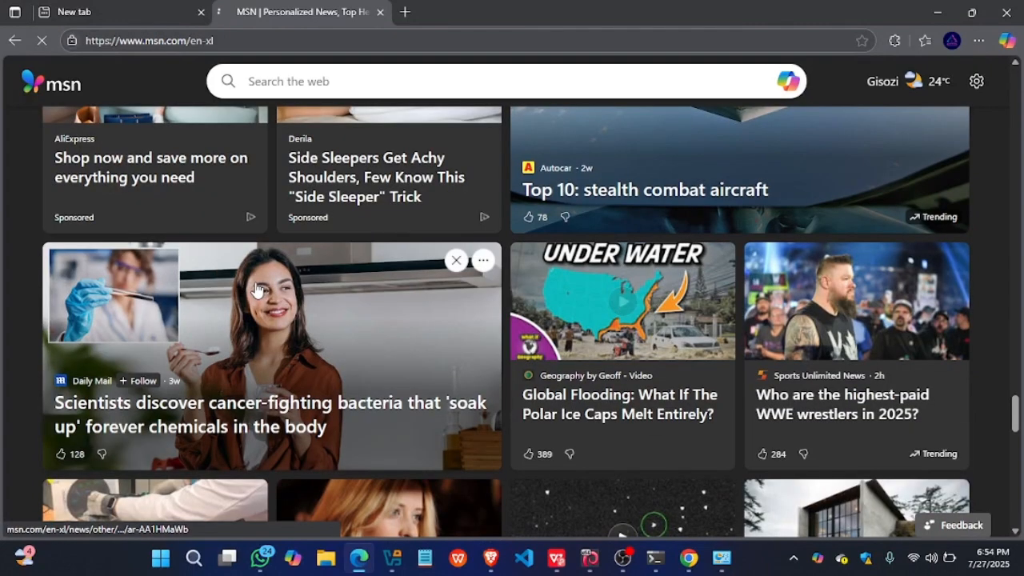
{"action": "scroll", "coordinate": [256, 290], "scroll_direction": "down", "scroll_amount": 10}
{"action": "left_click", "coordinate": [721, 558]}
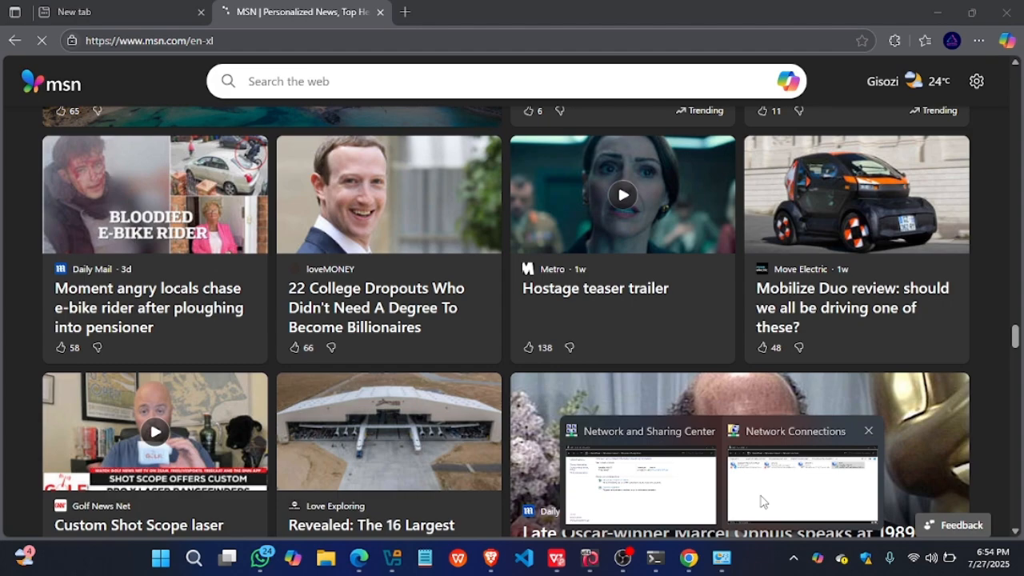
{"action": "left_click", "coordinate": [760, 501]}
{"action": "right_click", "coordinate": [750, 202]}
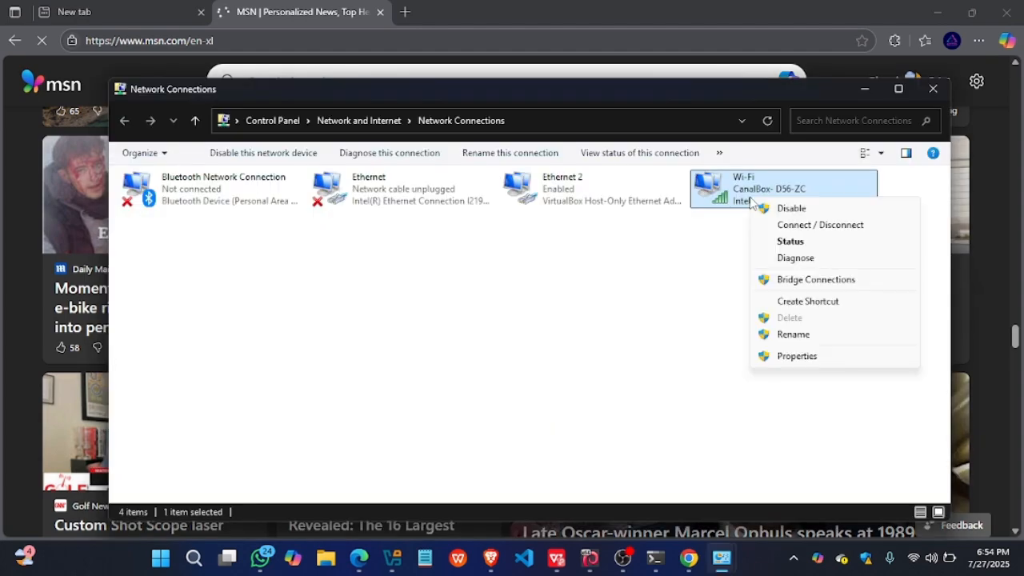
{"action": "left_click", "coordinate": [16, 195]}
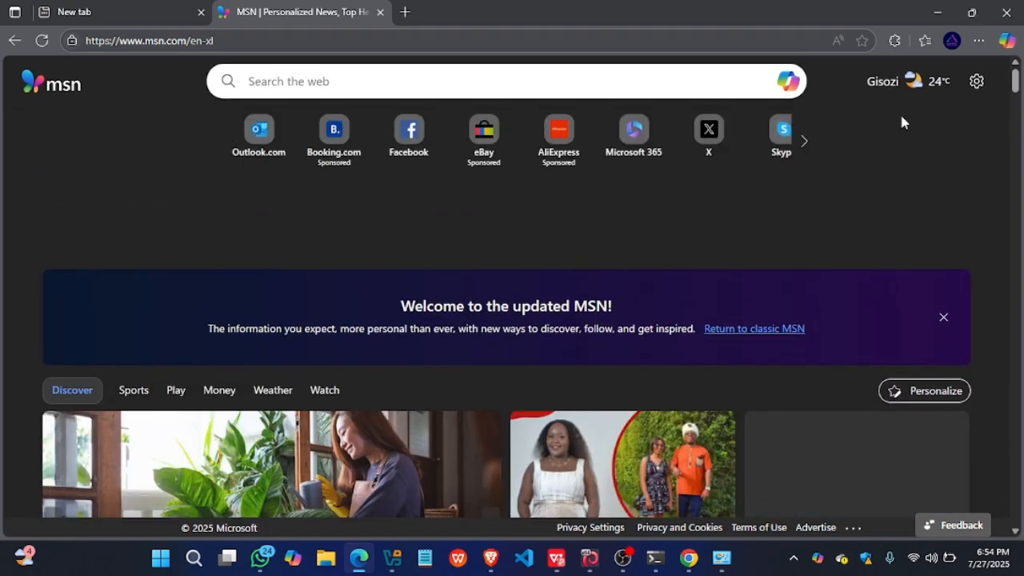
{"action": "scroll", "coordinate": [155, 516], "scroll_direction": "down", "scroll_amount": 15}
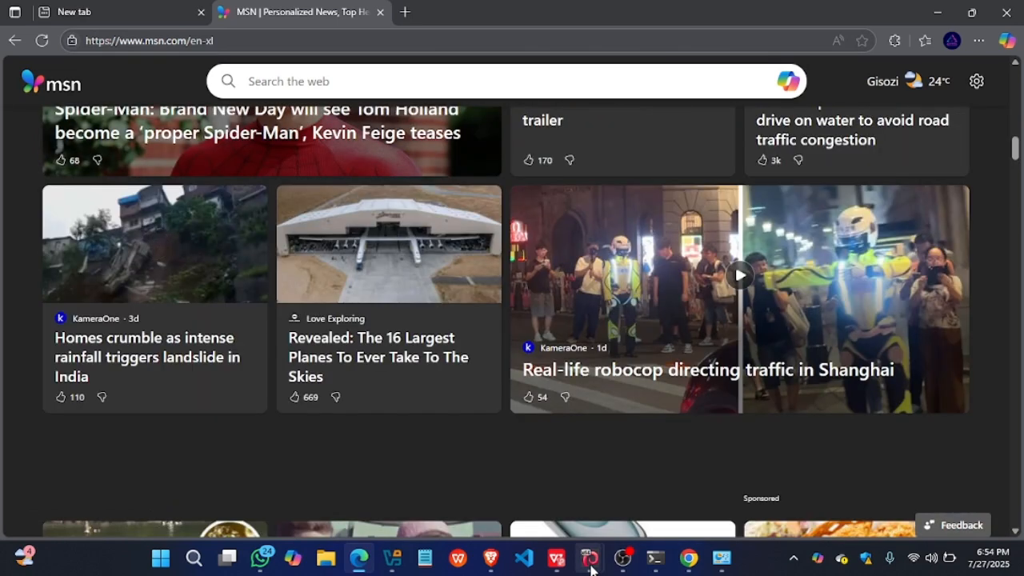
- Set the Wi-Fi adapter's IPv4 settings to obtain the DNS server address automatically, and return to the MSN page in Edge
{"action": "mouse_move", "coordinate": [590, 557]}
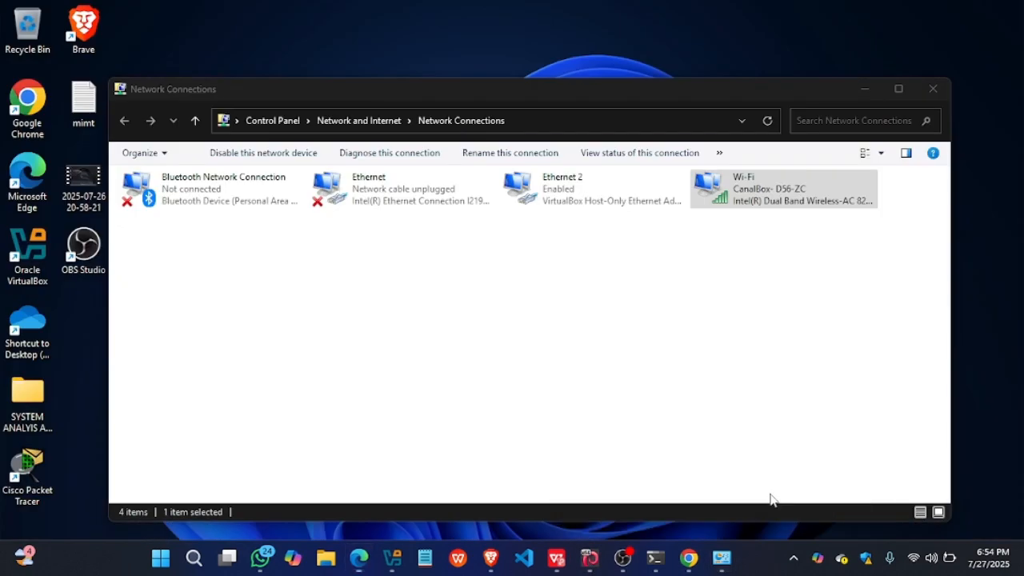
{"action": "left_click", "coordinate": [770, 499]}
{"action": "right_click", "coordinate": [746, 191]}
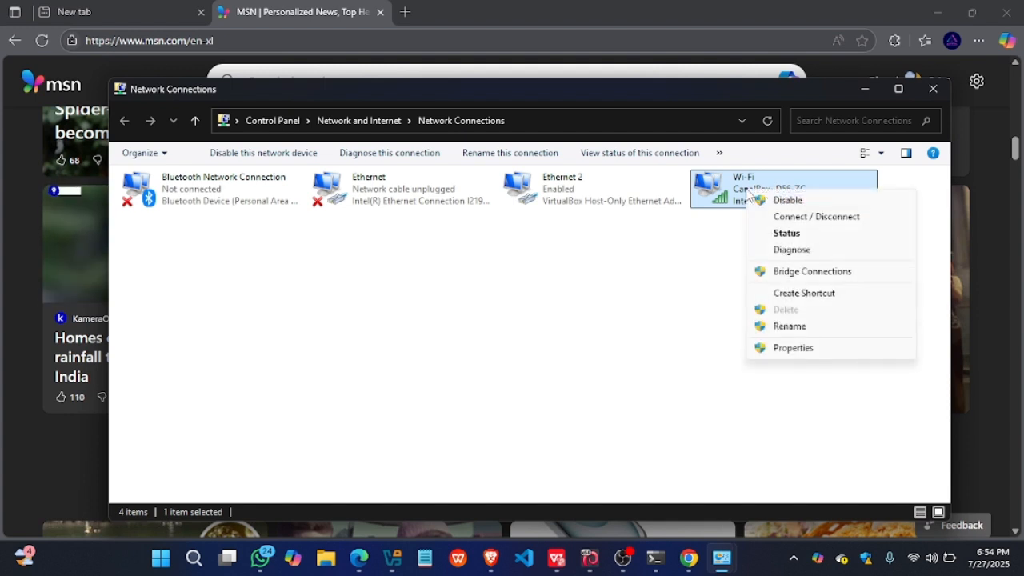
{"action": "left_click", "coordinate": [780, 350]}
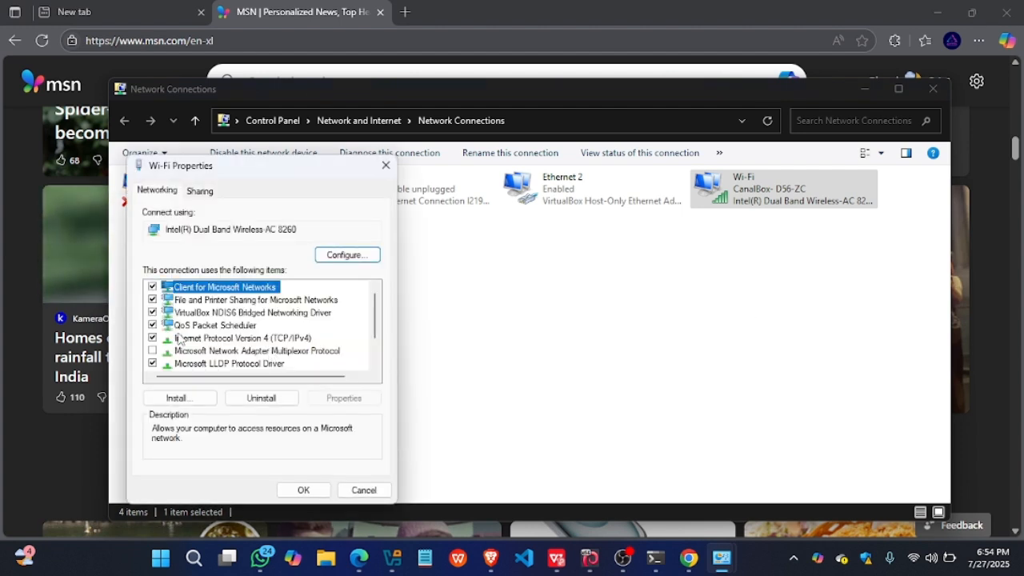
{"action": "scroll", "coordinate": [240, 328], "scroll_direction": "down", "scroll_amount": 1}
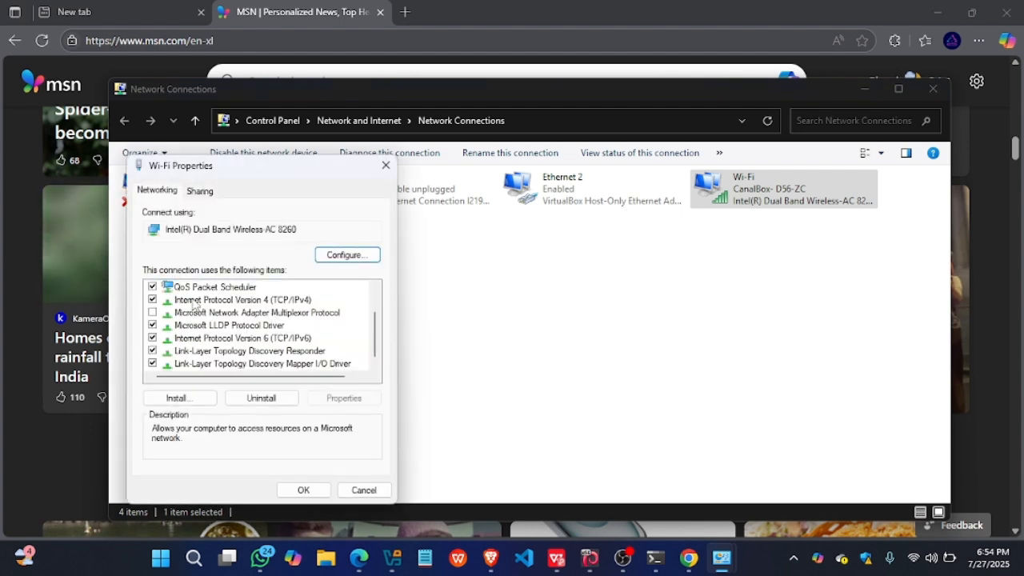
{"action": "double_click", "coordinate": [240, 299]}
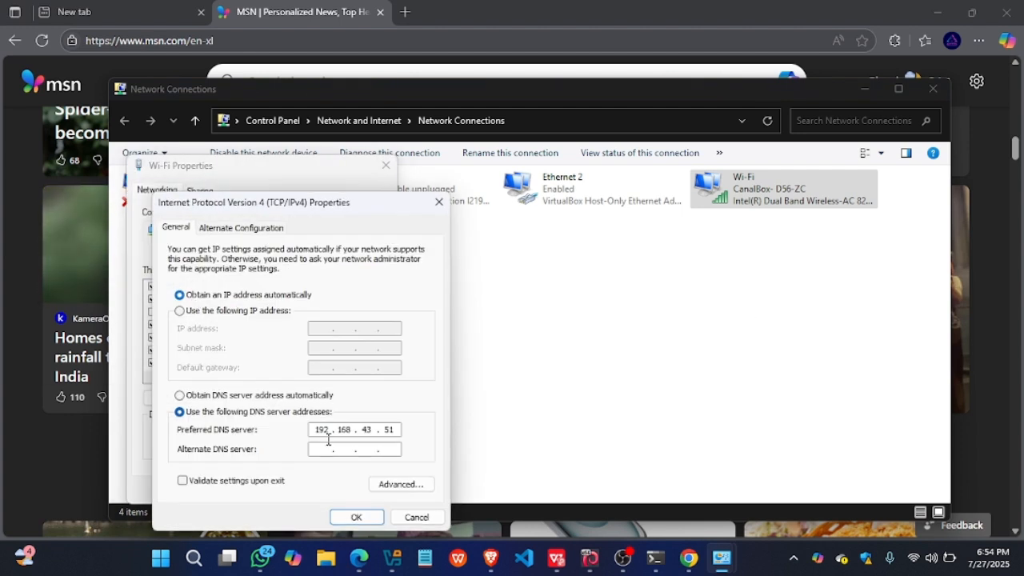
{"action": "left_click", "coordinate": [179, 395]}
{"action": "left_click", "coordinate": [354, 517]}
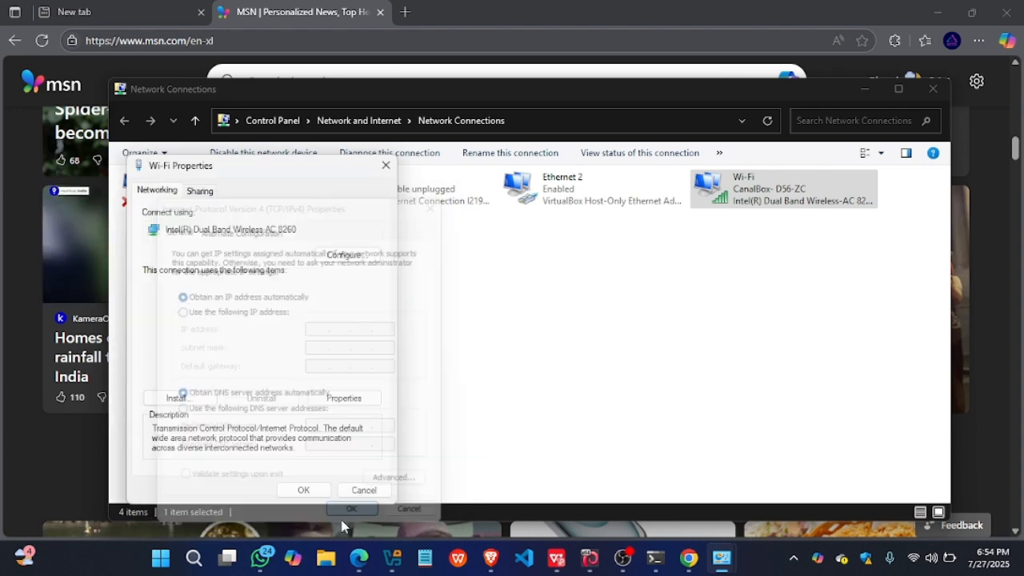
{"action": "left_click", "coordinate": [303, 489]}
{"action": "left_click", "coordinate": [14, 192]}
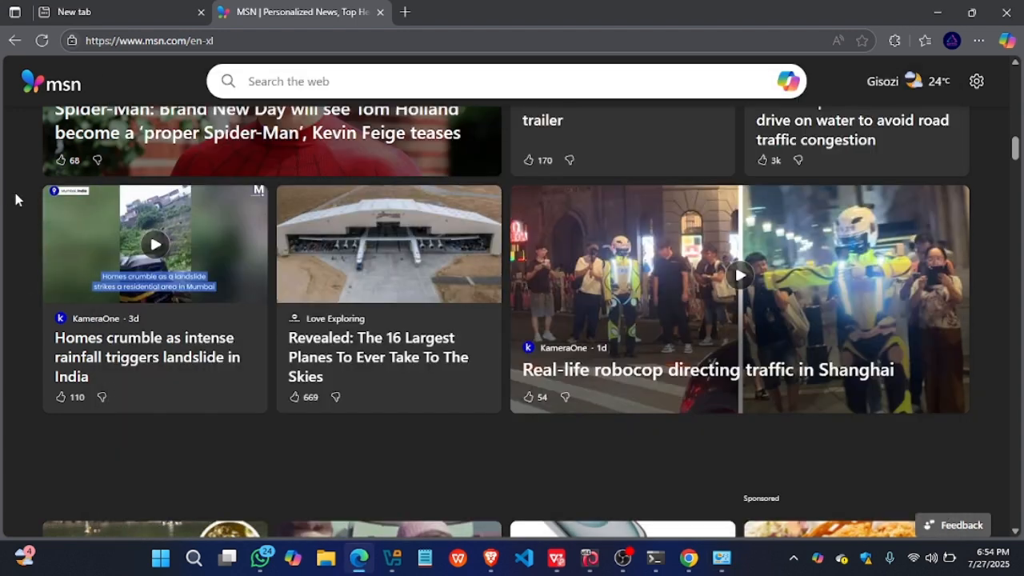
- Reload the MSN page and examine its banner area and feed for ads under the default DNS server
{"action": "left_click", "coordinate": [42, 41]}
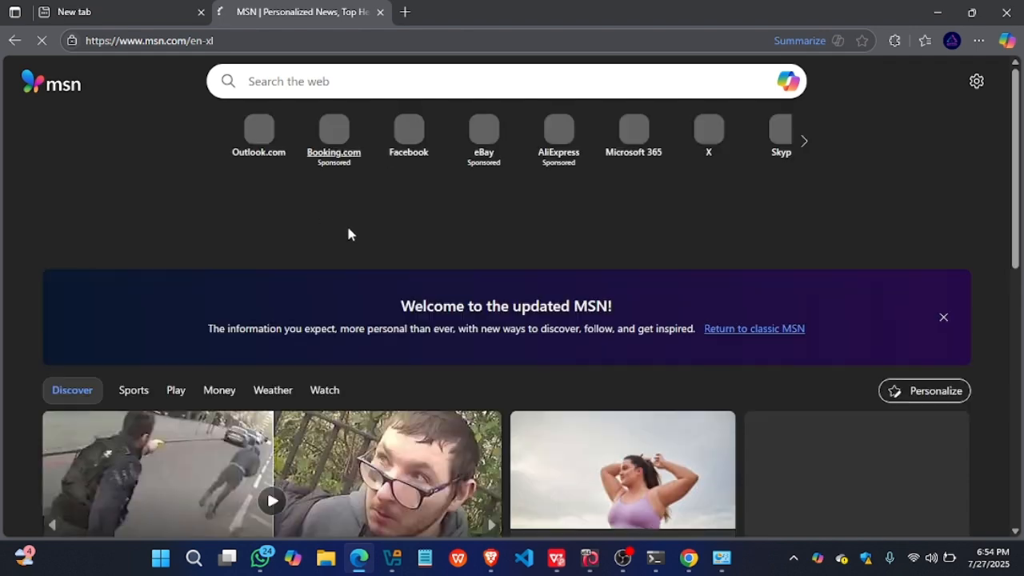
{"action": "scroll", "coordinate": [330, 240], "scroll_direction": "down", "scroll_amount": 10}
{"action": "scroll", "coordinate": [357, 226], "scroll_direction": "up", "scroll_amount": 4}
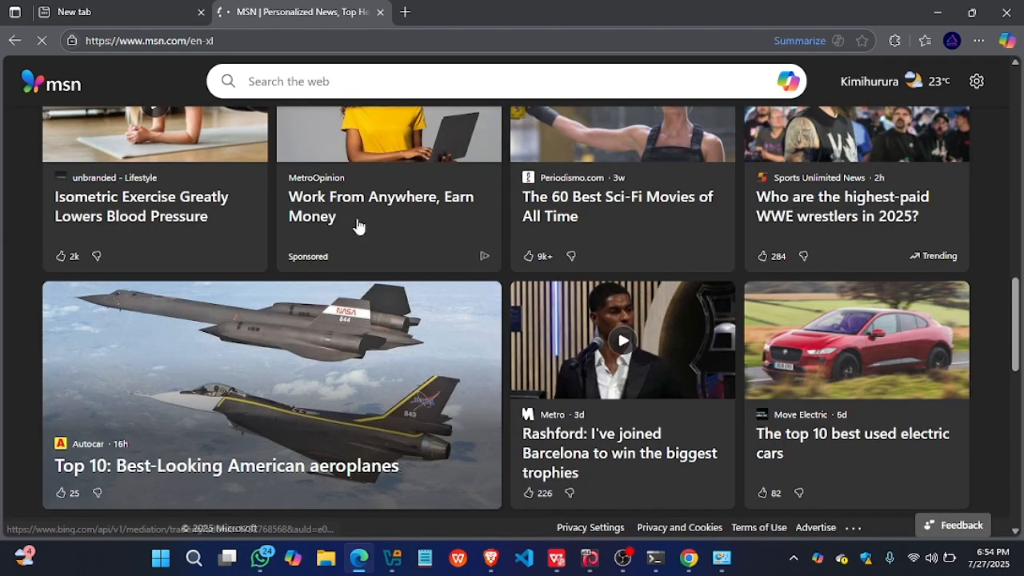
{"action": "scroll", "coordinate": [357, 226], "scroll_direction": "up", "scroll_amount": 8}
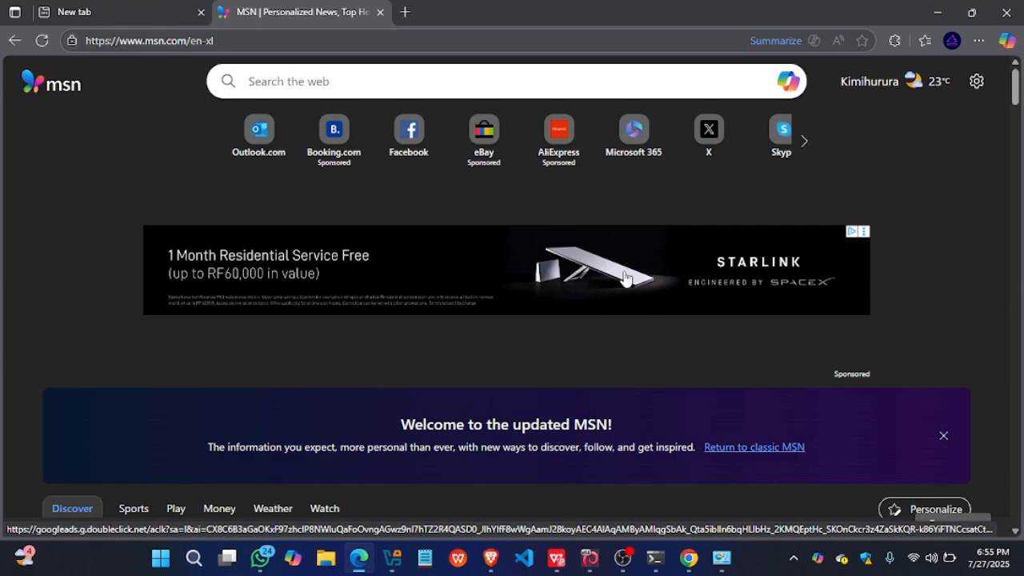
{"action": "scroll", "coordinate": [625, 276], "scroll_direction": "down", "scroll_amount": 3}
{"action": "scroll", "coordinate": [625, 276], "scroll_direction": "up", "scroll_amount": 3}
{"action": "scroll", "coordinate": [624, 276], "scroll_direction": "down", "scroll_amount": 10}
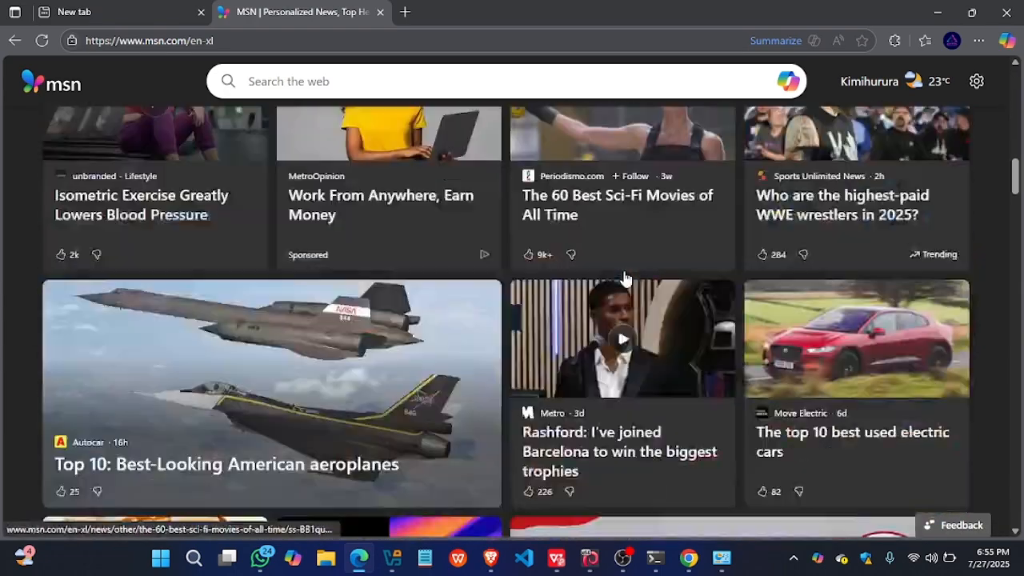
{"action": "scroll", "coordinate": [625, 277], "scroll_direction": "down", "scroll_amount": 5}
{"action": "scroll", "coordinate": [624, 278], "scroll_direction": "down", "scroll_amount": 2}
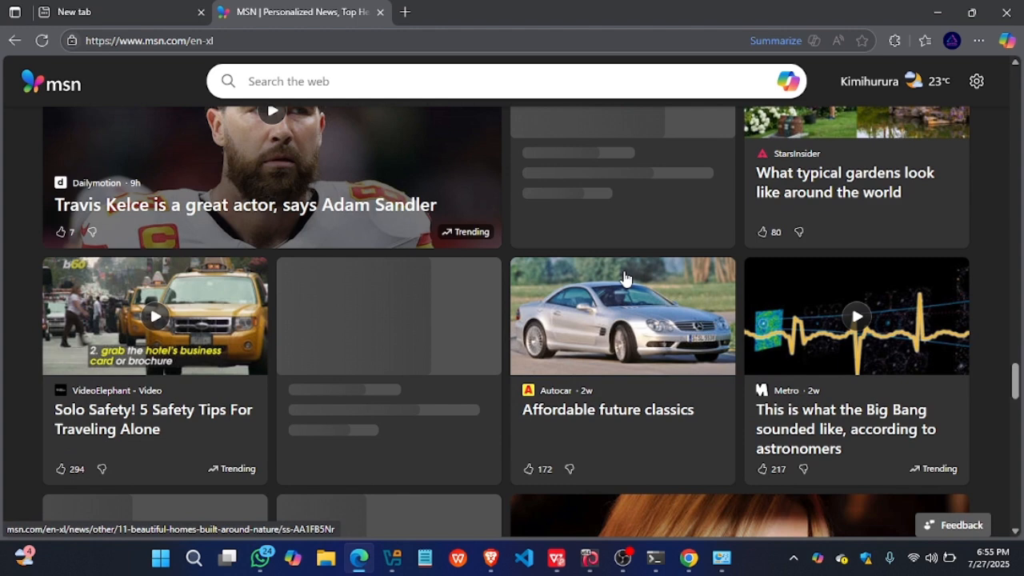
- Finish looking through the MSN feed, switch to the Kali Linux virtual machine and unlock its session with the account password
{"action": "scroll", "coordinate": [624, 278], "scroll_direction": "down", "scroll_amount": 8}
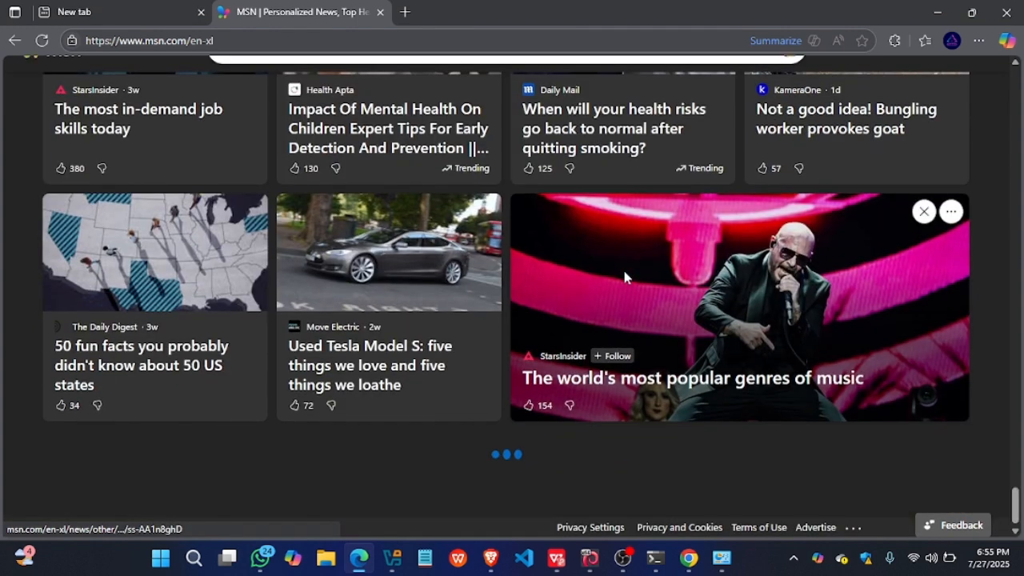
{"action": "mouse_move", "coordinate": [594, 570]}
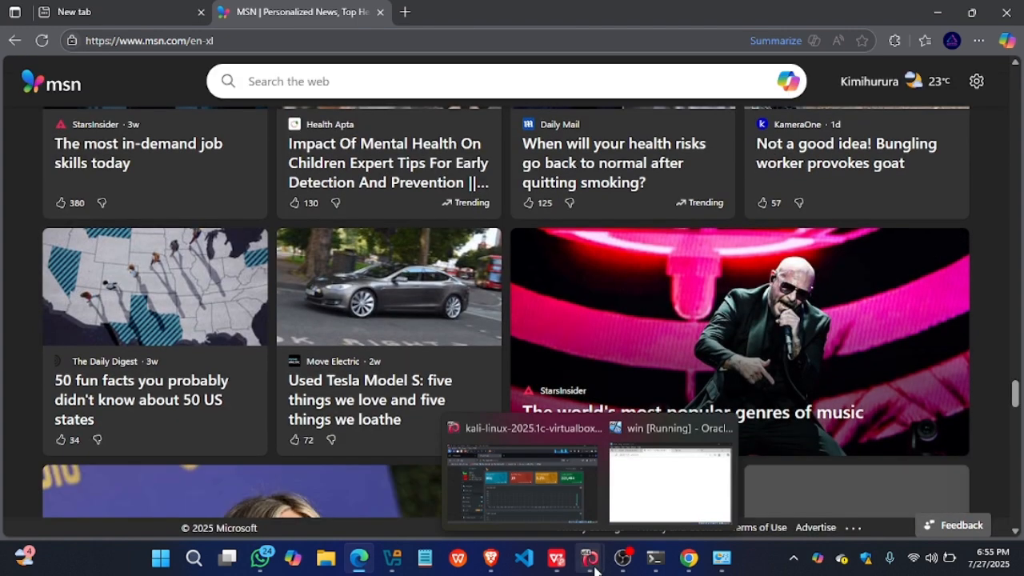
{"action": "left_click", "coordinate": [590, 558]}
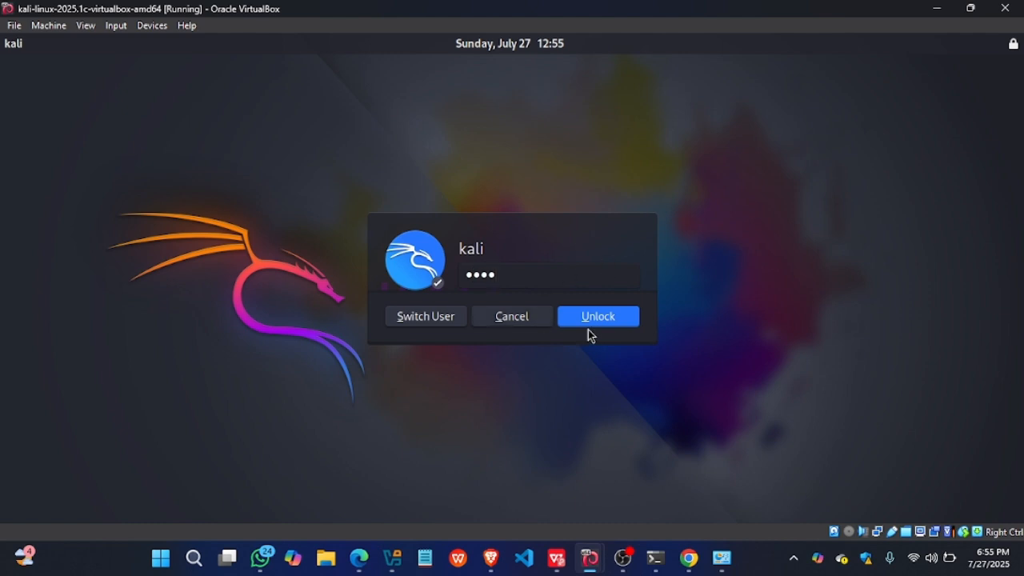
{"action": "left_click", "coordinate": [590, 320]}
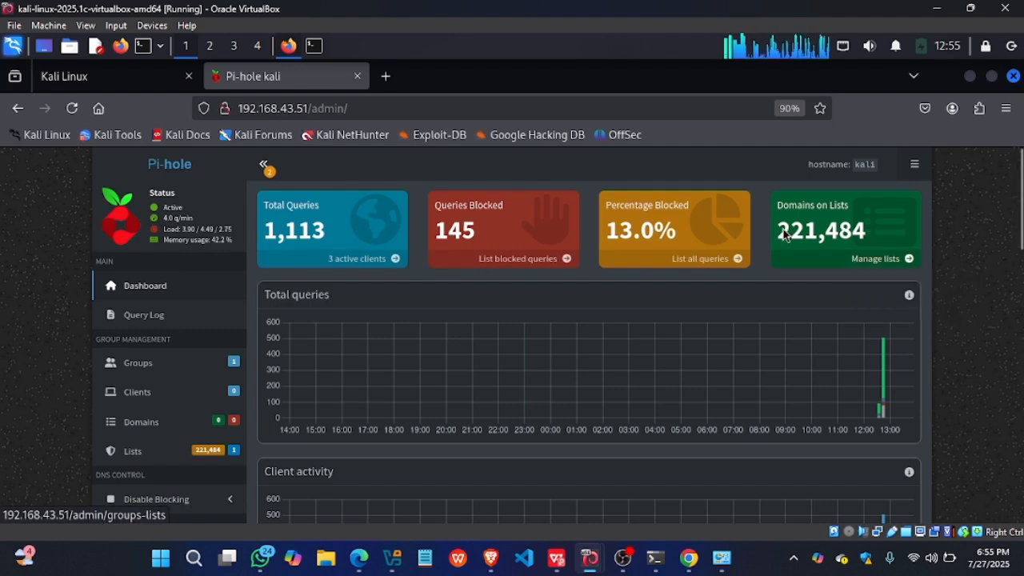
- Examine the Pi-hole dashboard's query totals and charts, top permitted and blocked domains, and top clients
{"action": "scroll", "coordinate": [502, 347], "scroll_direction": "down", "scroll_amount": 4}
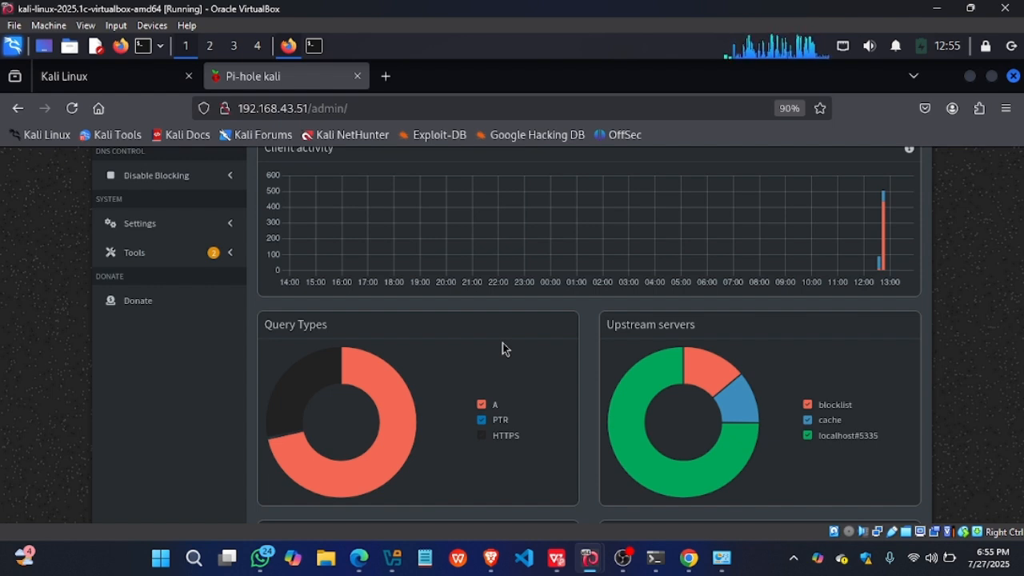
{"action": "scroll", "coordinate": [502, 345], "scroll_direction": "up", "scroll_amount": 2}
{"action": "scroll", "coordinate": [502, 342], "scroll_direction": "down", "scroll_amount": 8}
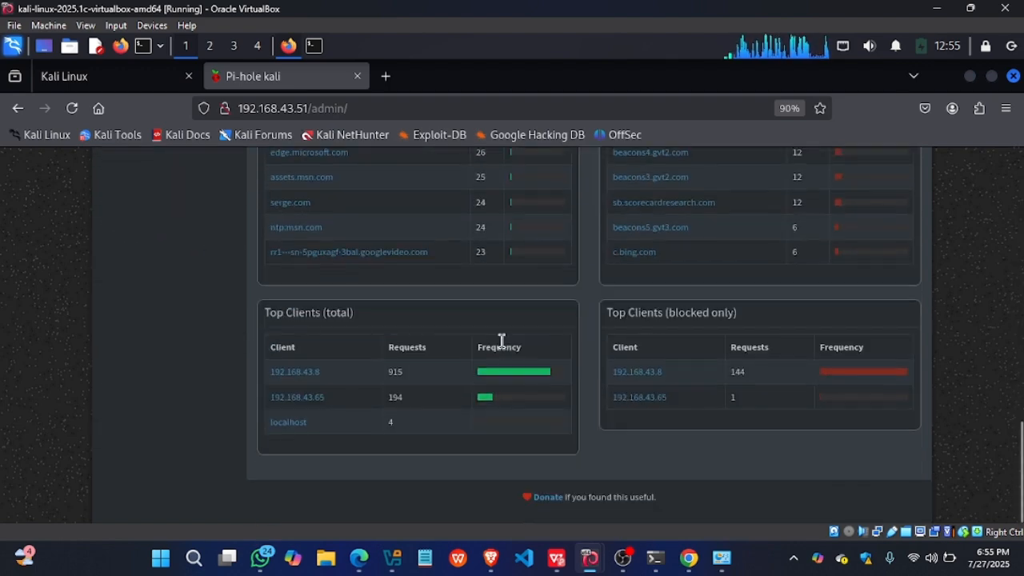
{"action": "scroll", "coordinate": [501, 340], "scroll_direction": "up", "scroll_amount": 3}
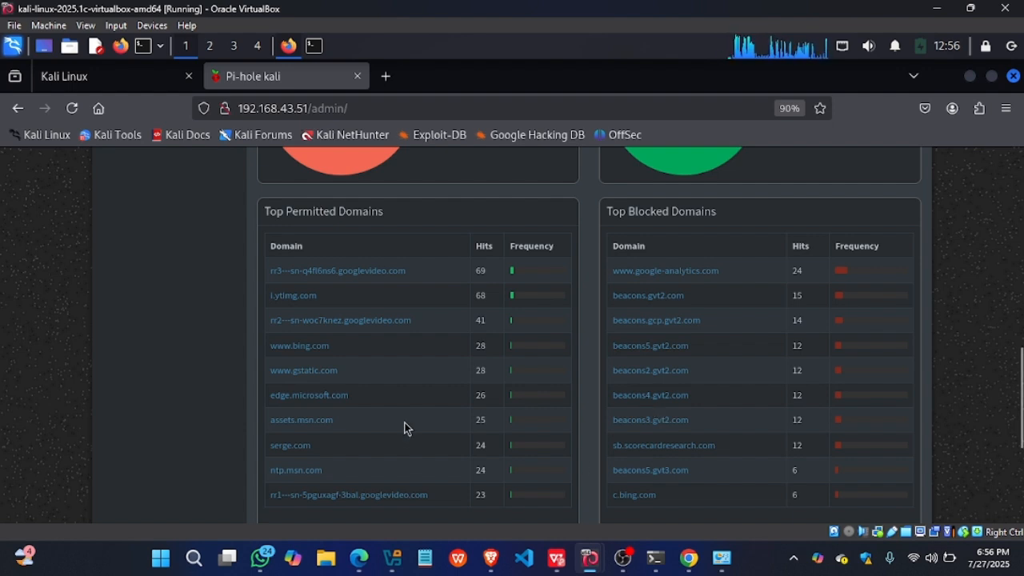
{"action": "scroll", "coordinate": [404, 428], "scroll_direction": "down", "scroll_amount": 2}
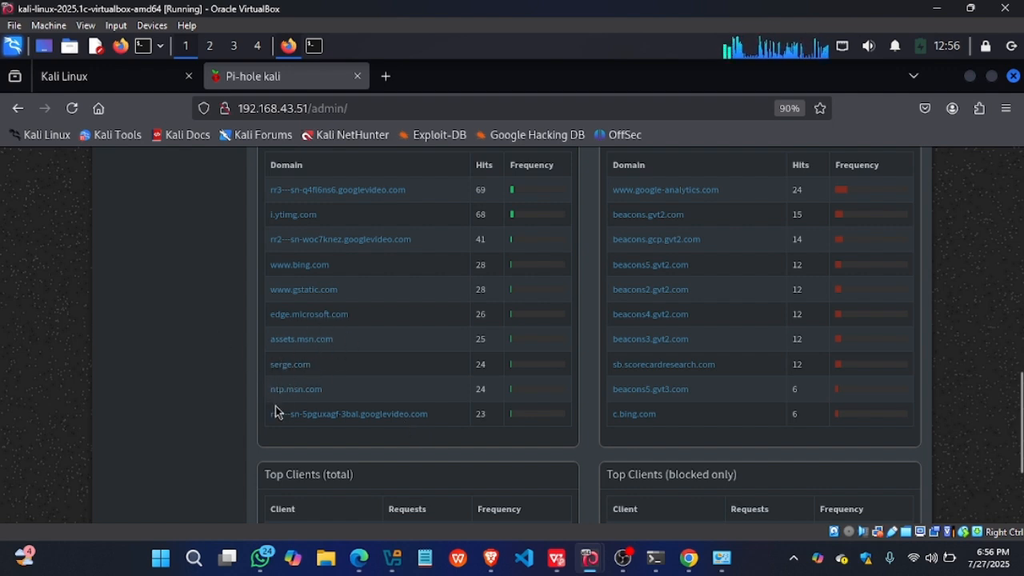
{"action": "scroll", "coordinate": [335, 345], "scroll_direction": "down", "scroll_amount": 4}
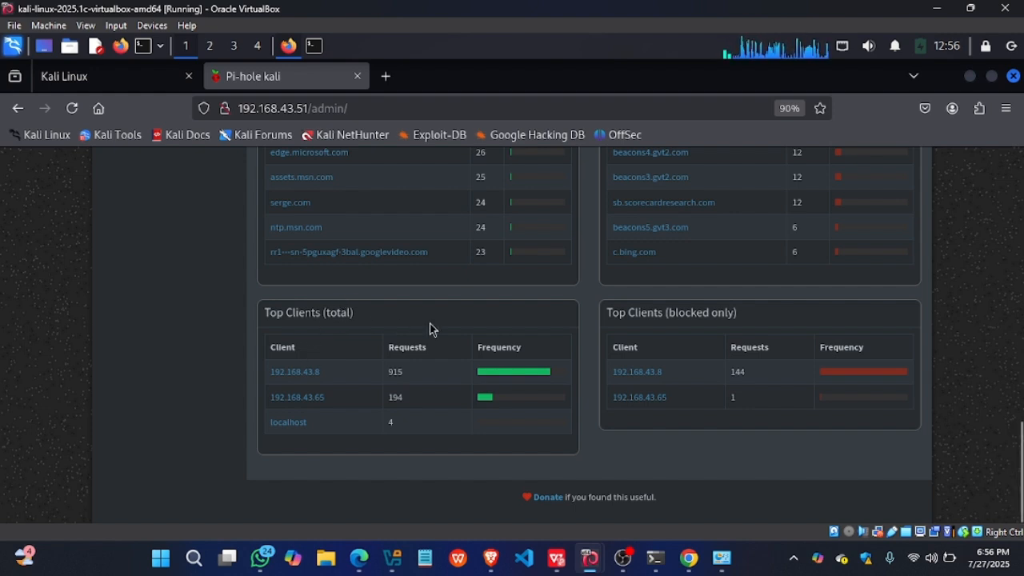
{"action": "scroll", "coordinate": [429, 323], "scroll_direction": "up", "scroll_amount": 10}
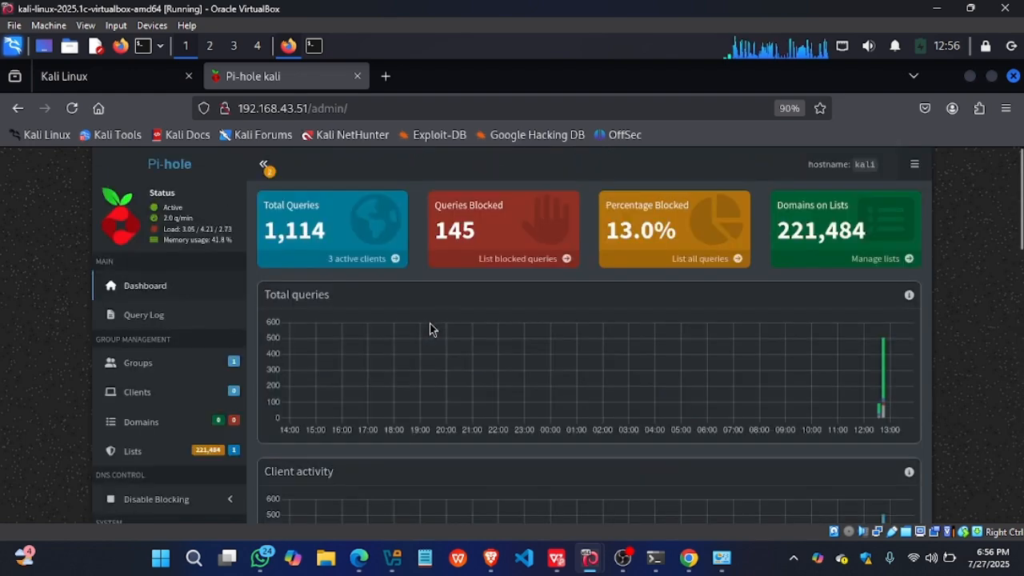
{"action": "mouse_move", "coordinate": [471, 343]}
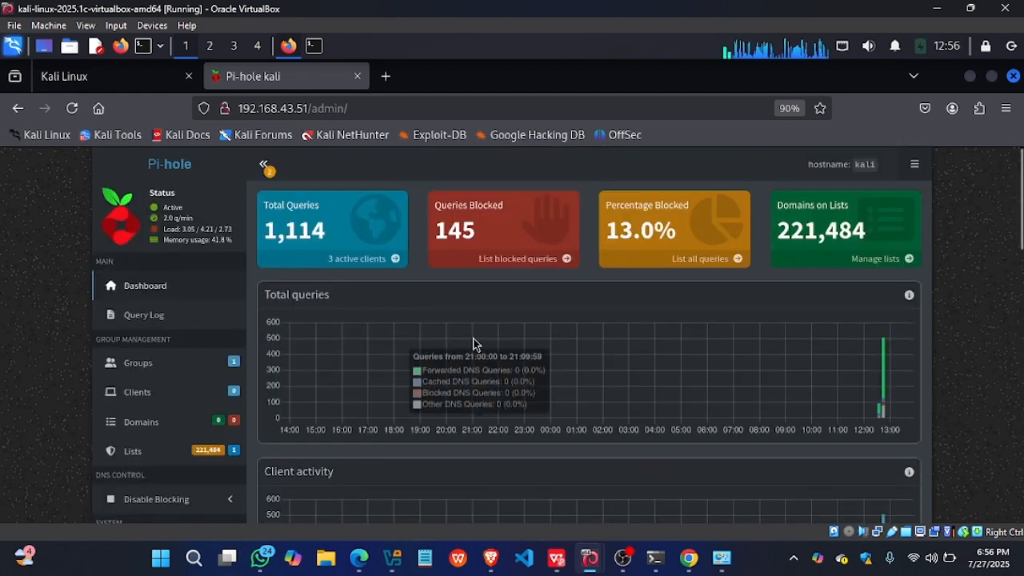